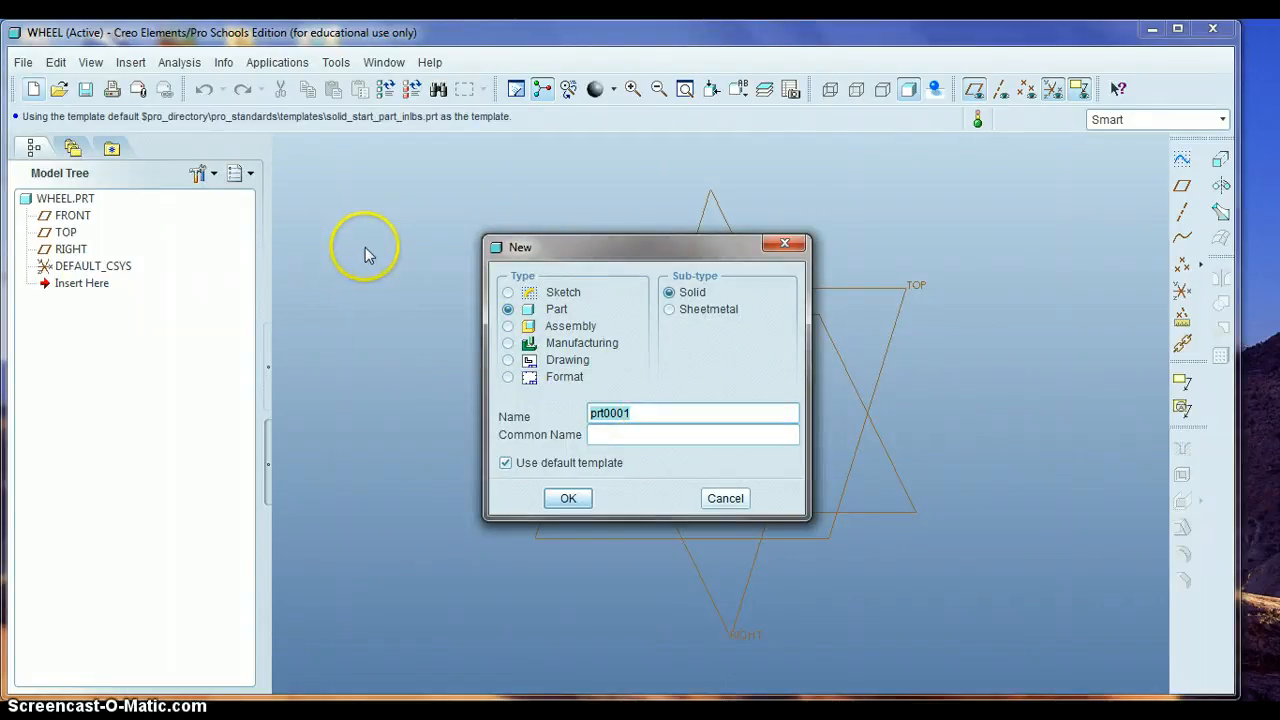
Step: Dismiss the new-file dialog and start a sketch on the FRONT datum plane with the default orientation
{"action": "left_click", "coordinate": [725, 498]}
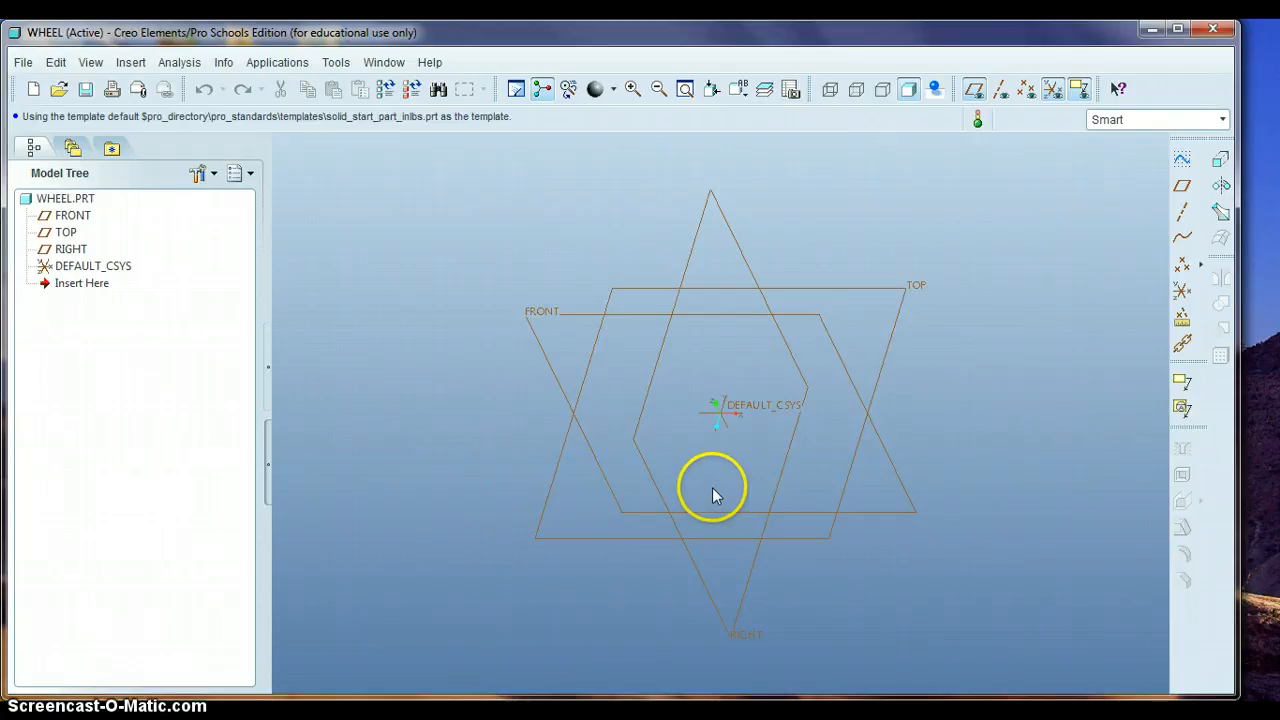
{"action": "left_click", "coordinate": [538, 315]}
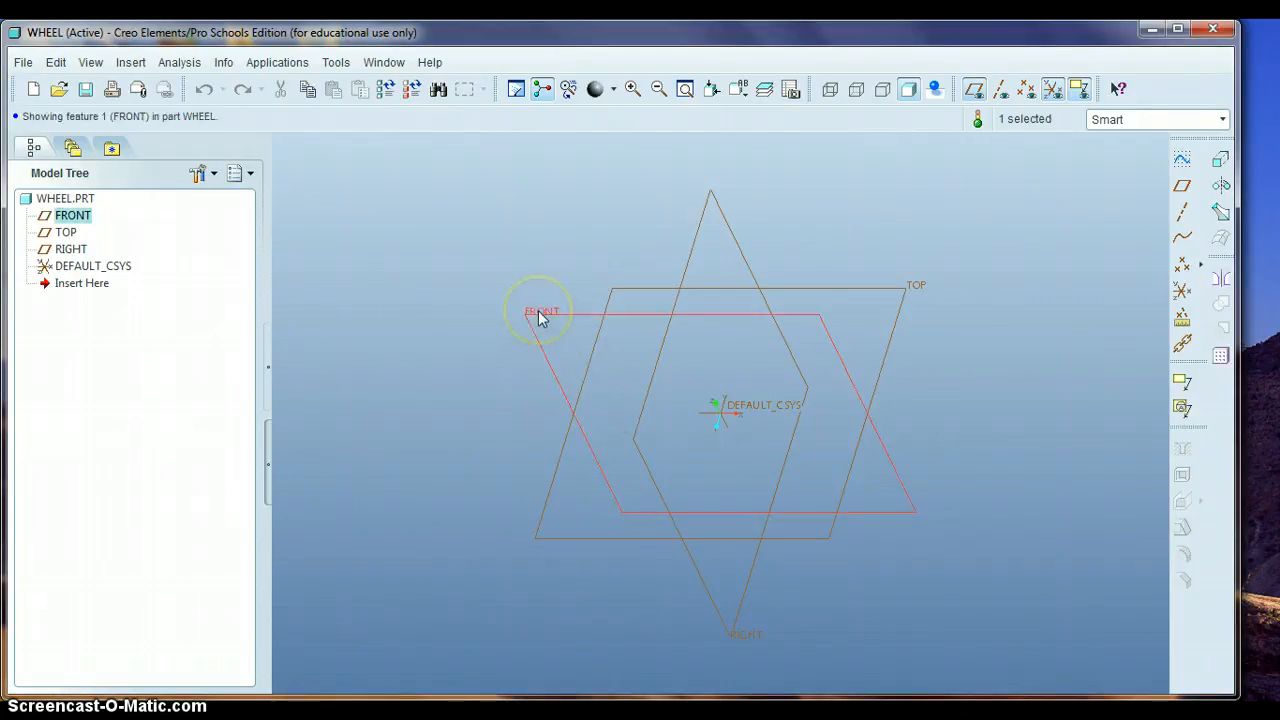
{"action": "left_click", "coordinate": [1182, 160]}
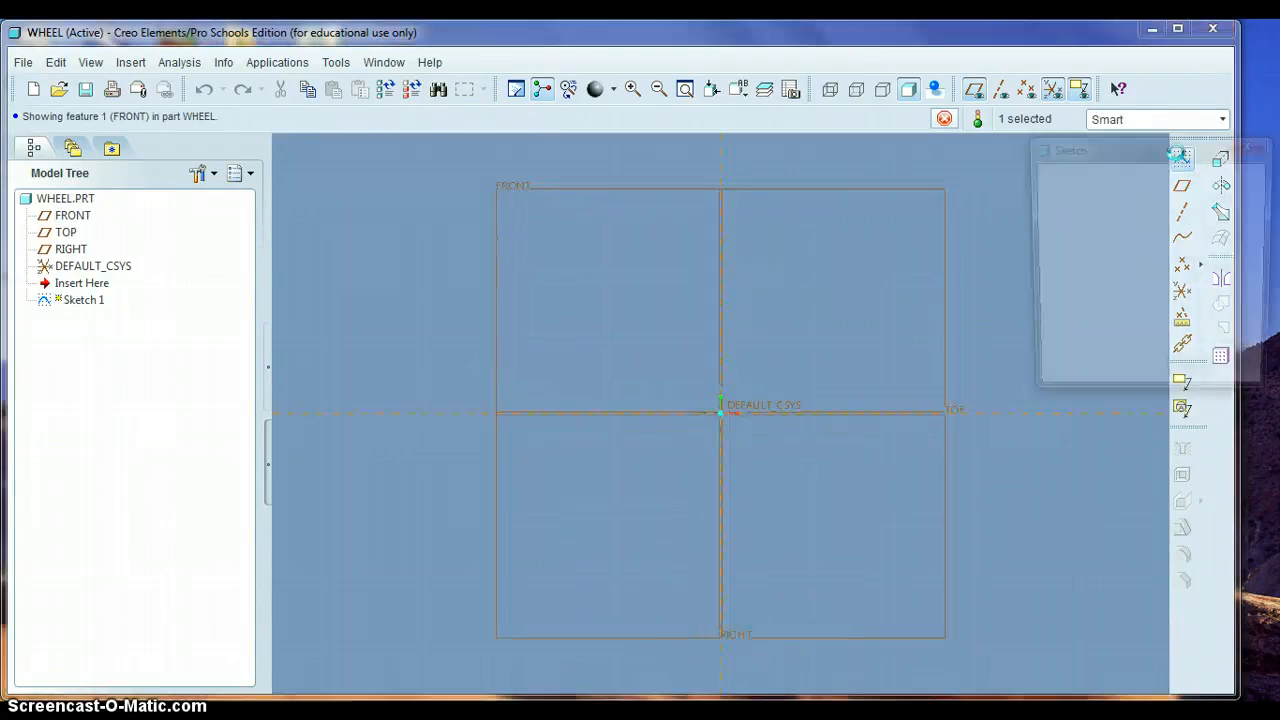
{"action": "left_click", "coordinate": [1165, 200]}
{"action": "left_click", "coordinate": [1192, 382]}
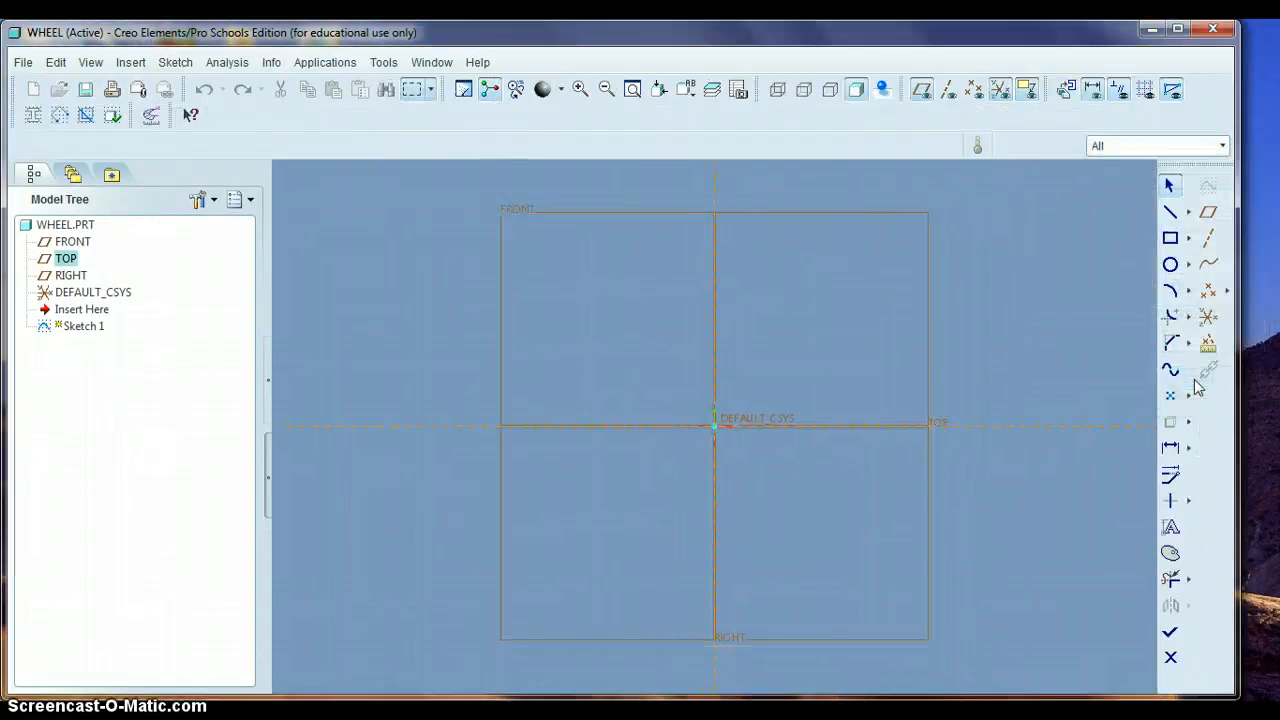
Step: Sketch a circle about 90 in diameter, centred on the origin where the TOP and RIGHT planes cross
{"action": "left_click", "coordinate": [1171, 266]}
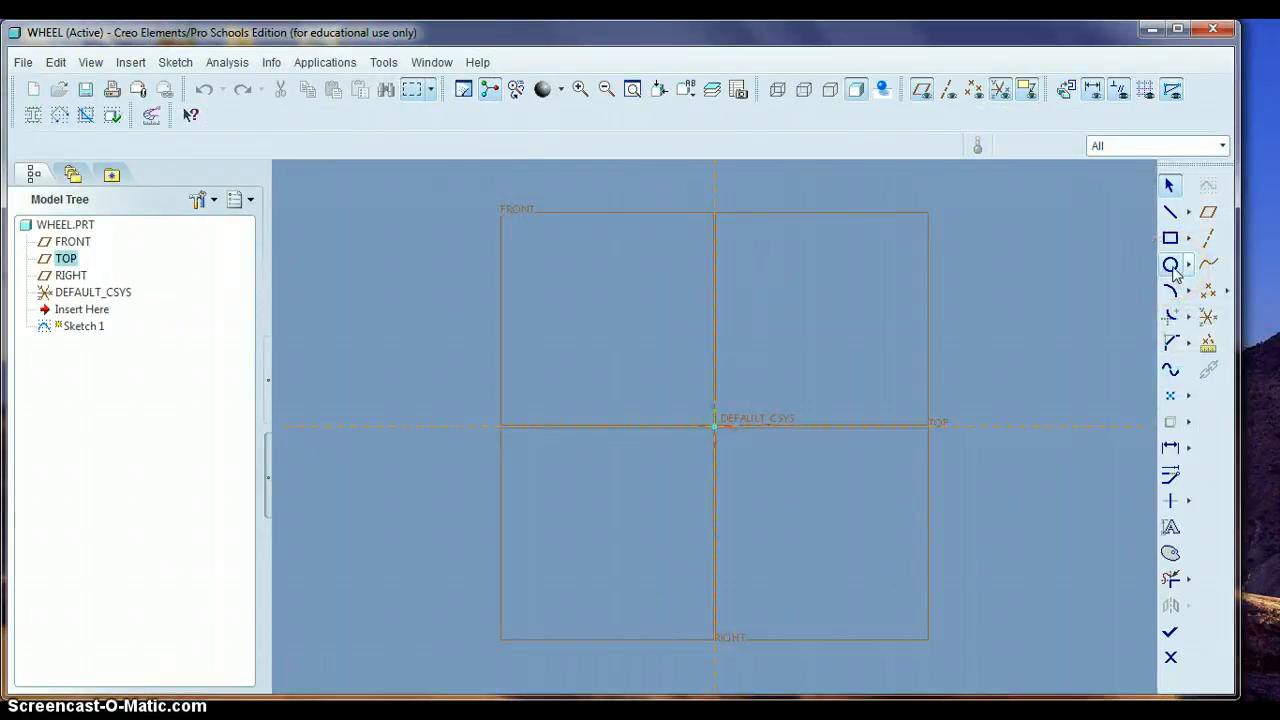
{"action": "left_click", "coordinate": [716, 428]}
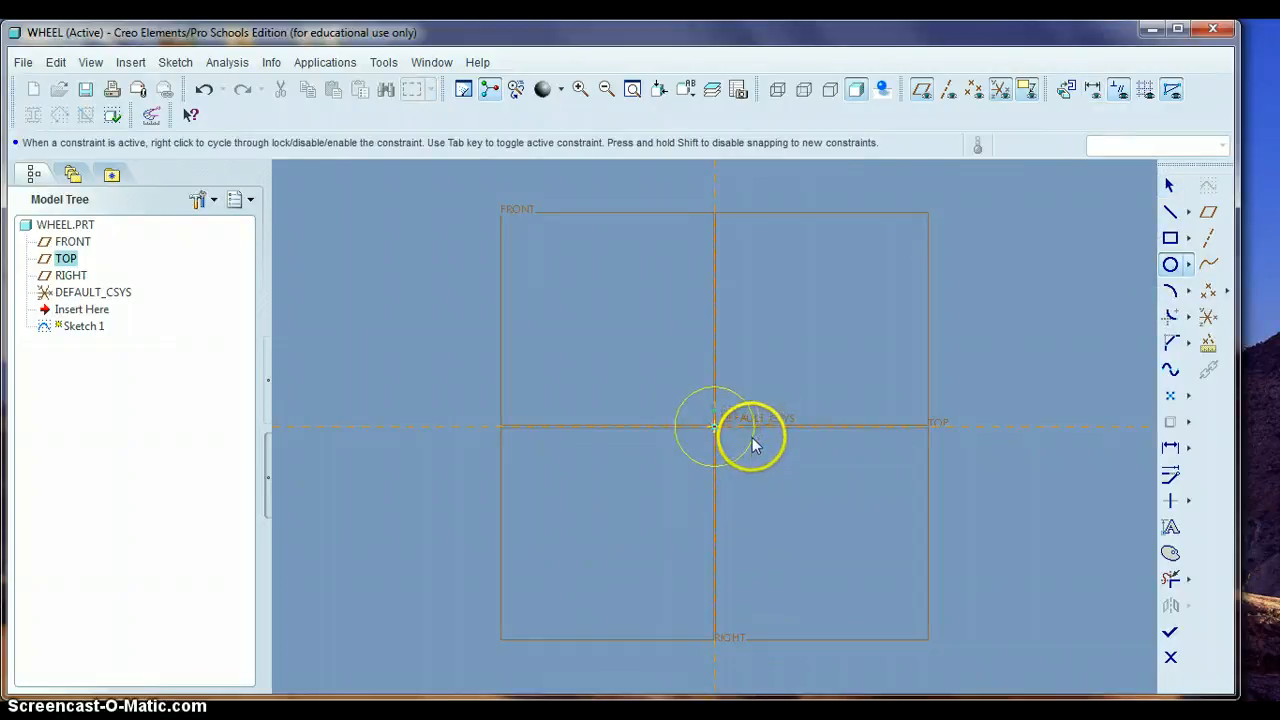
{"action": "left_click", "coordinate": [752, 434]}
{"action": "middle_click", "coordinate": [782, 444]}
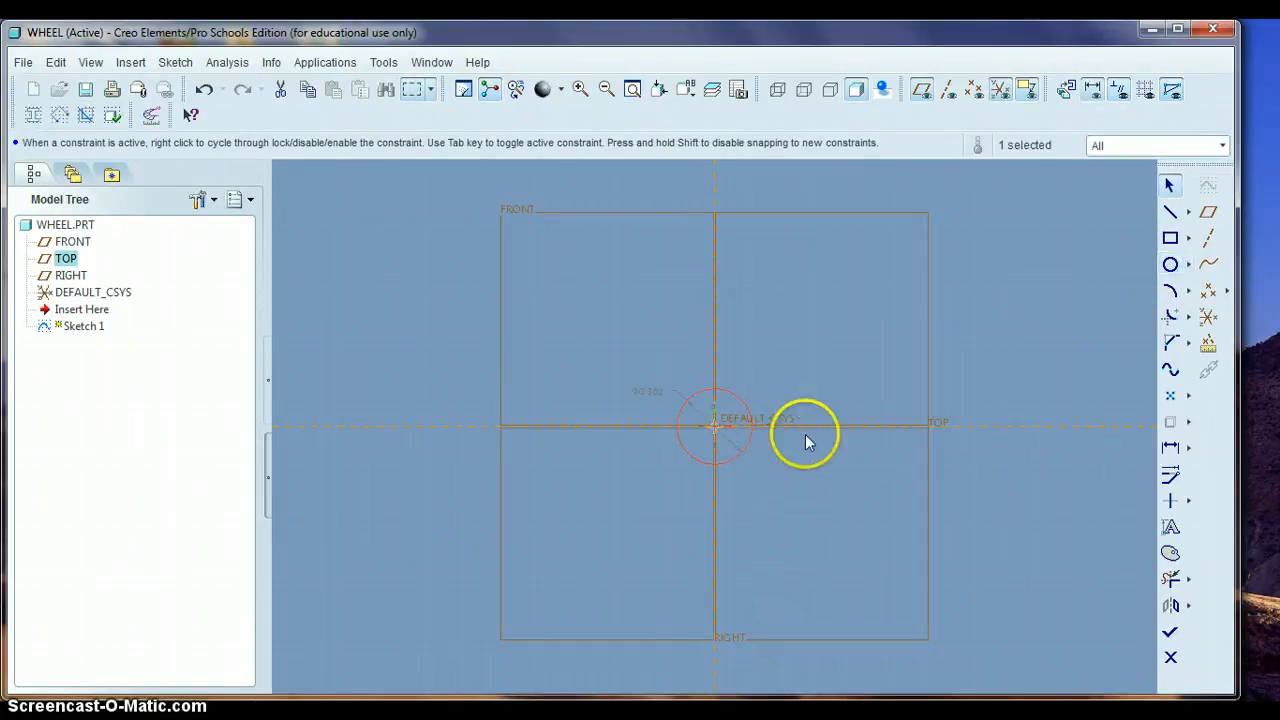
{"action": "left_click", "coordinate": [1169, 185]}
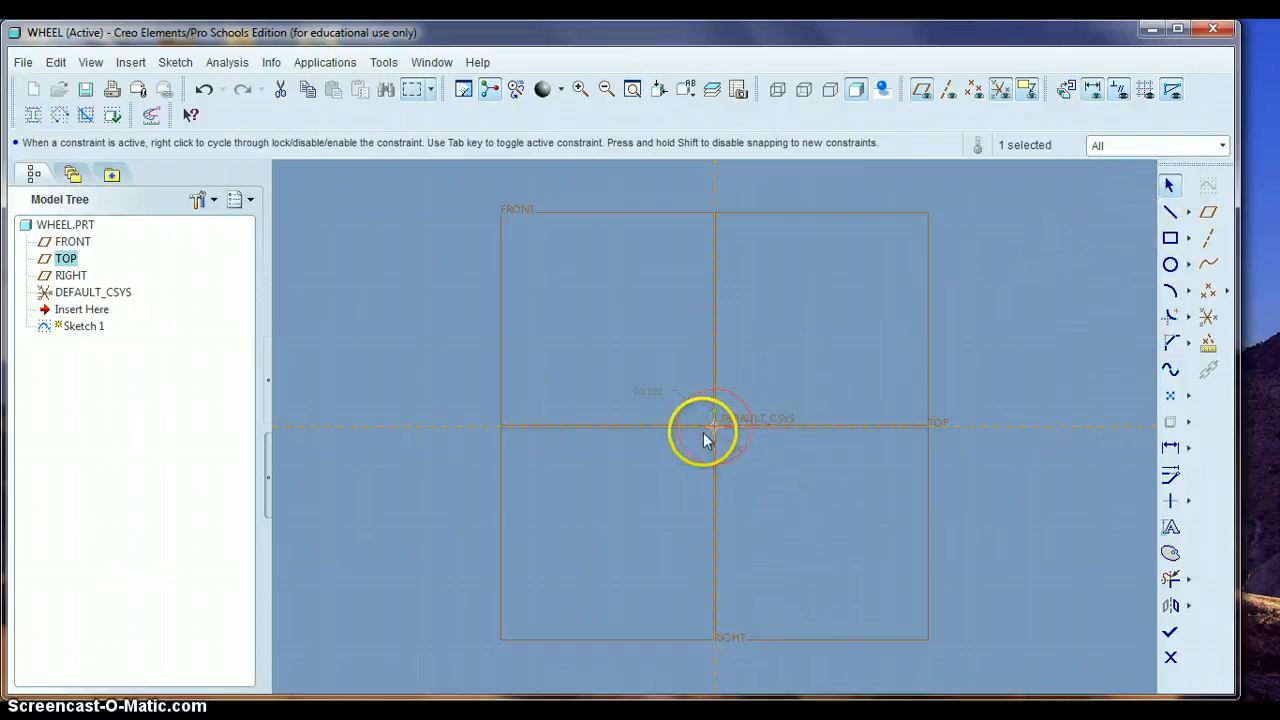
Step: Set the circle's diameter to 1.5, refit the view and finish the sketch
{"action": "double_click", "coordinate": [651, 397]}
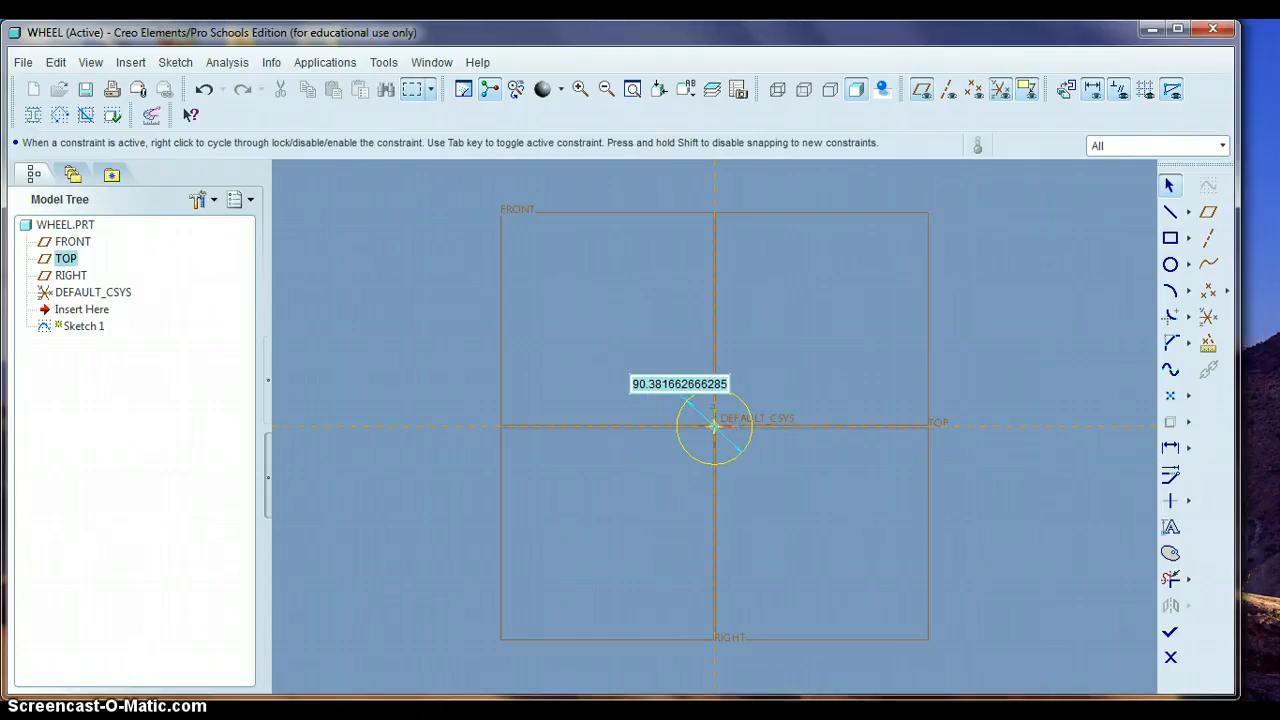
{"action": "type", "text": "1.5"}
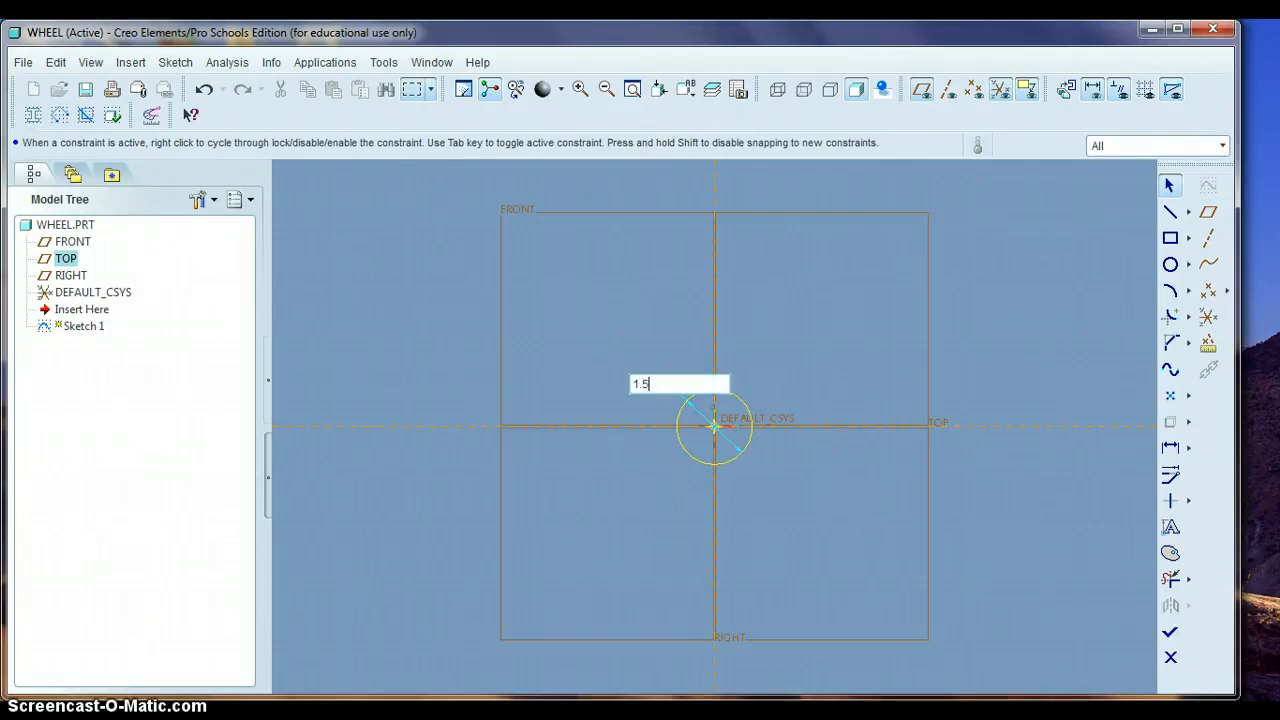
{"action": "key", "text": "Return"}
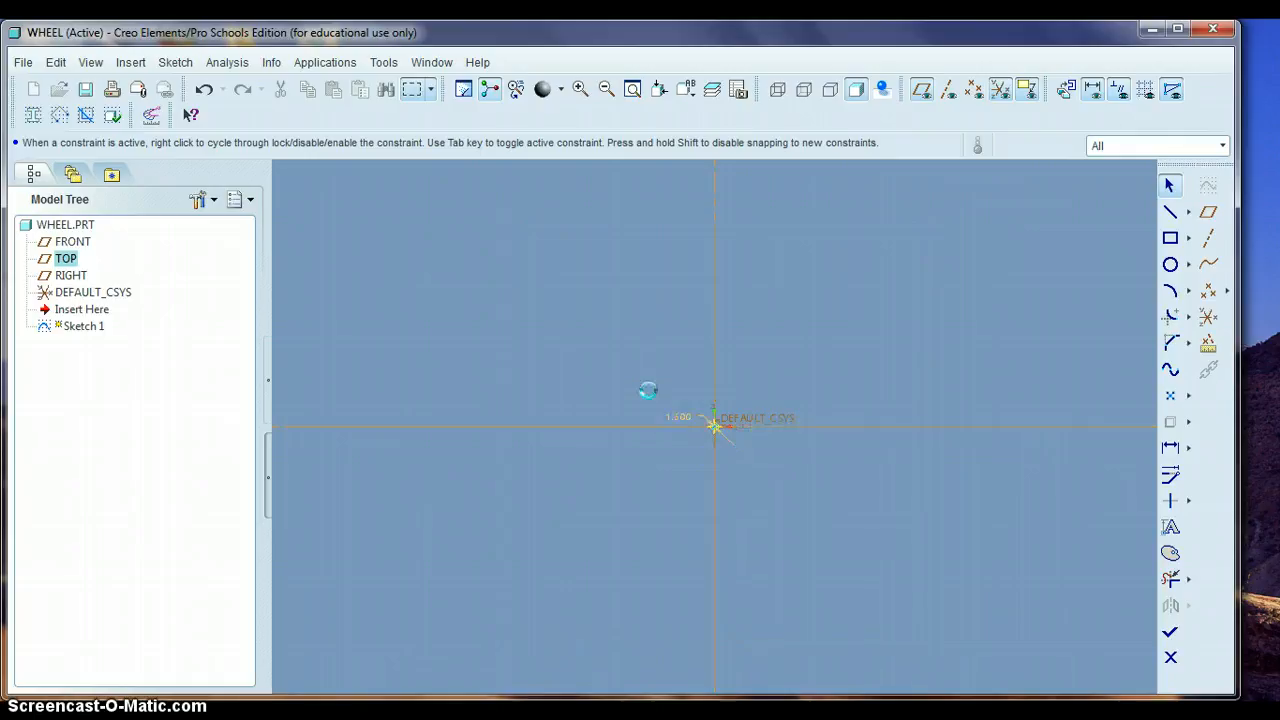
{"action": "left_click", "coordinate": [633, 90]}
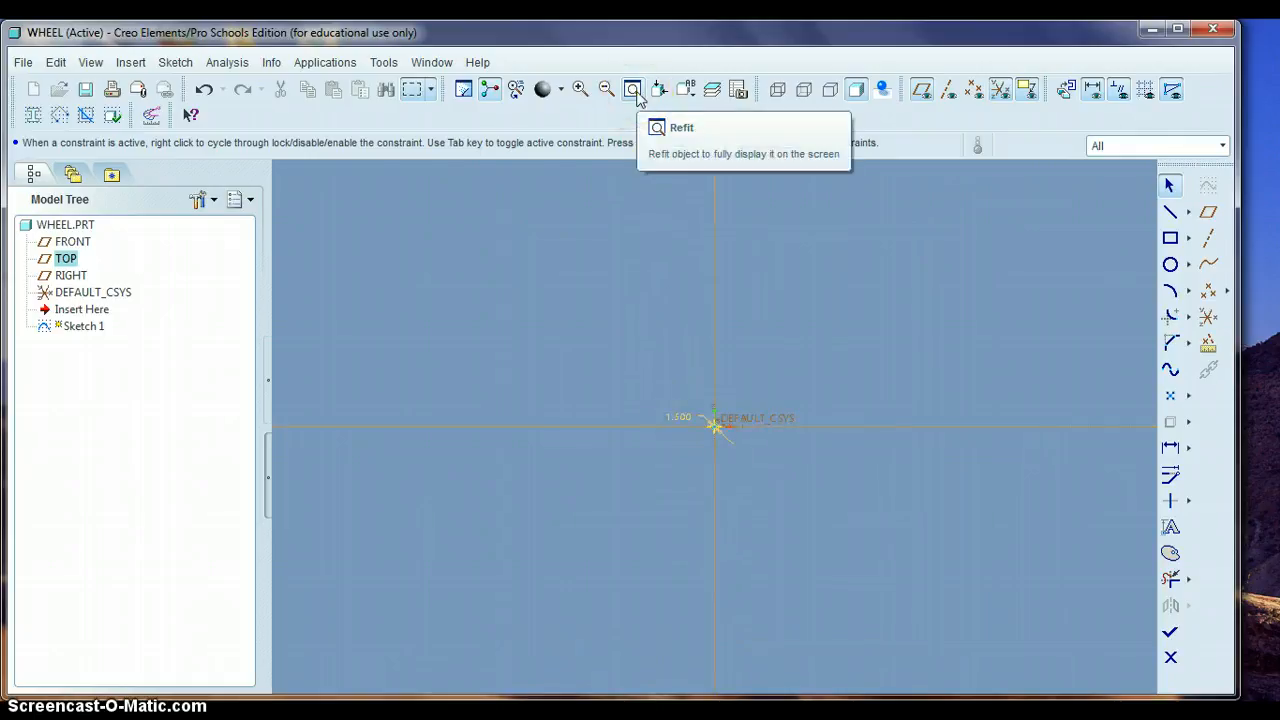
{"action": "left_click", "coordinate": [1170, 637]}
Step: Start a solid Extrude of the circle sketch and make its depth symmetric on both sides of the FRONT plane
{"action": "middle_click_drag", "start_coordinate": [1057, 457], "coordinate": [1020, 478]}
{"action": "left_click", "coordinate": [1221, 158]}
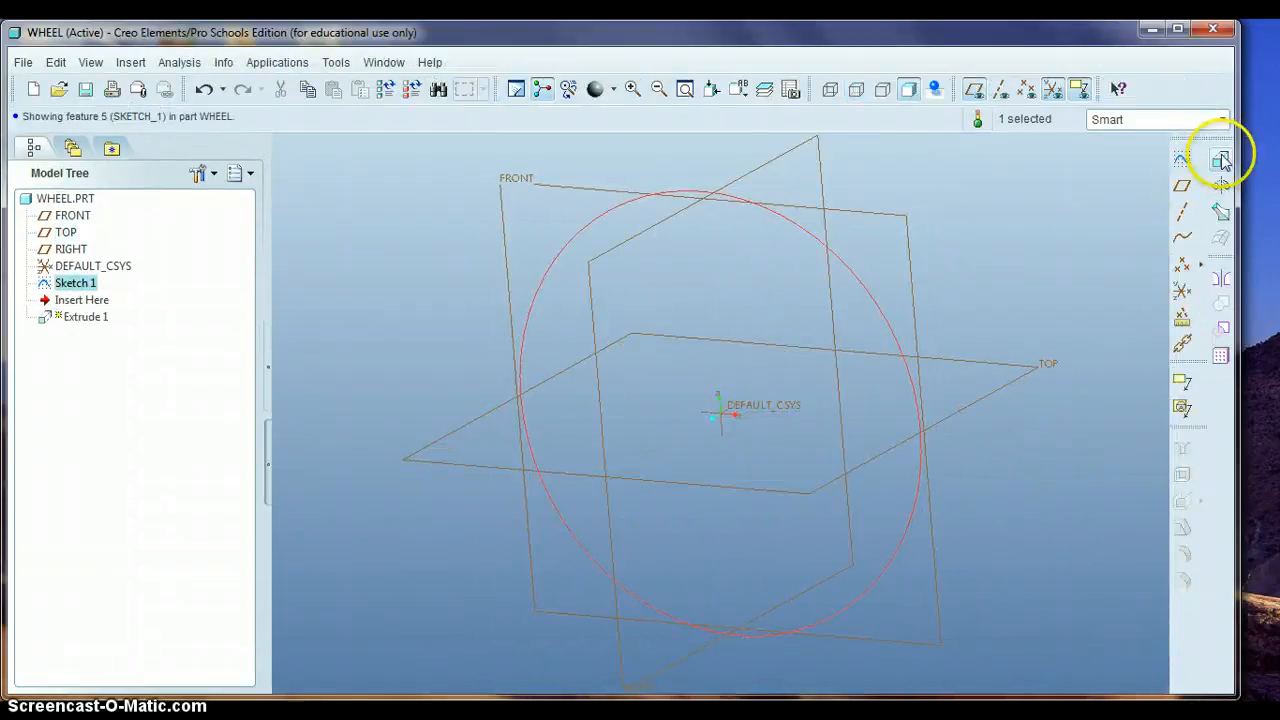
{"action": "middle_click_drag", "start_coordinate": [1046, 263], "coordinate": [1029, 263]}
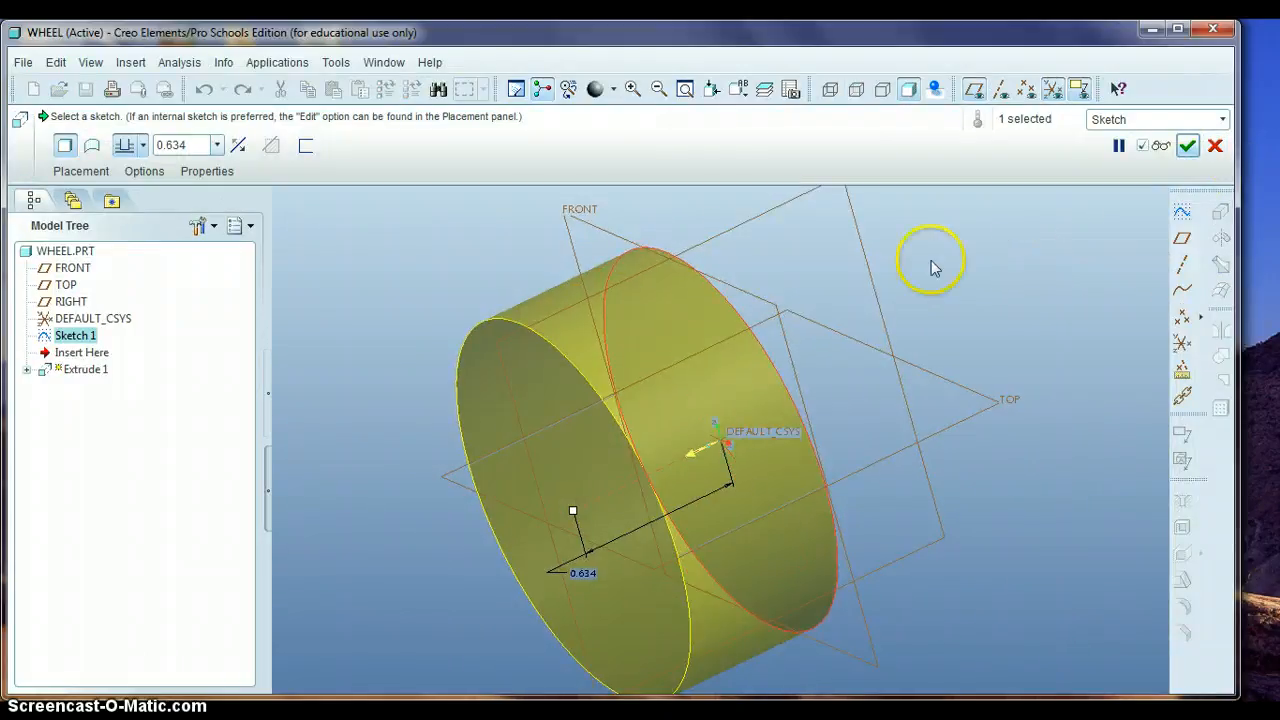
{"action": "left_click", "coordinate": [143, 145]}
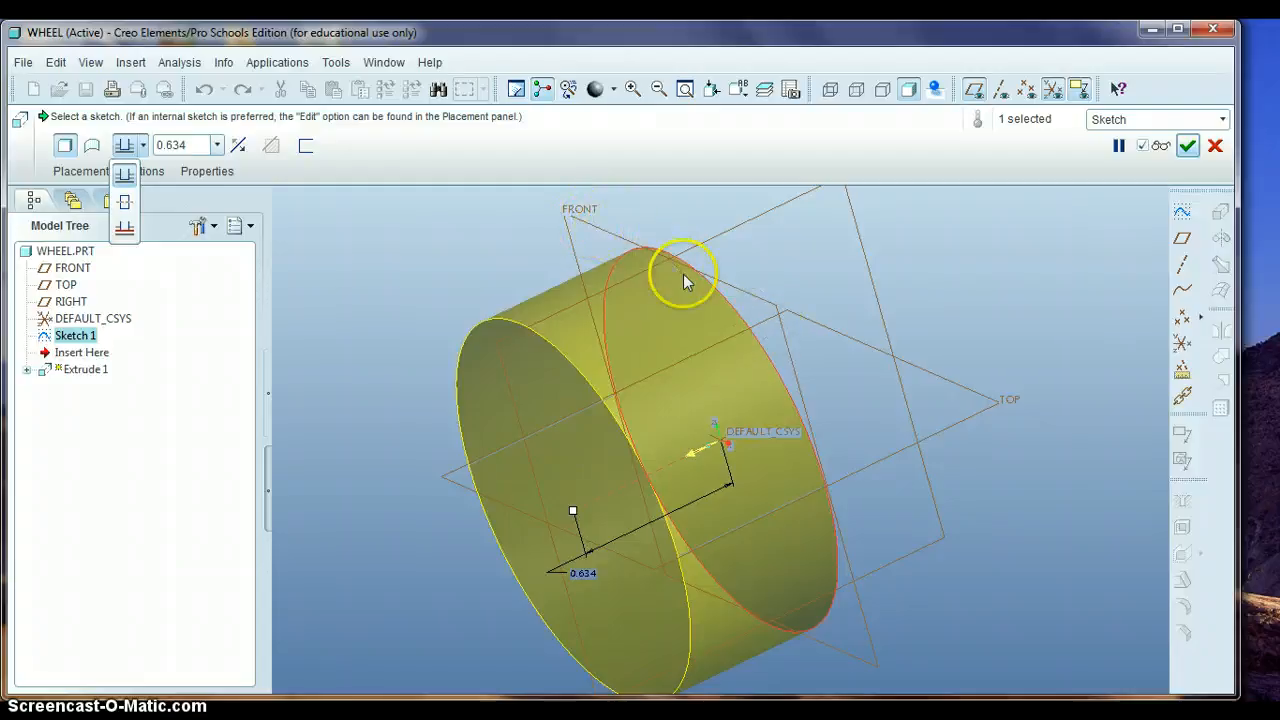
{"action": "left_click", "coordinate": [742, 292]}
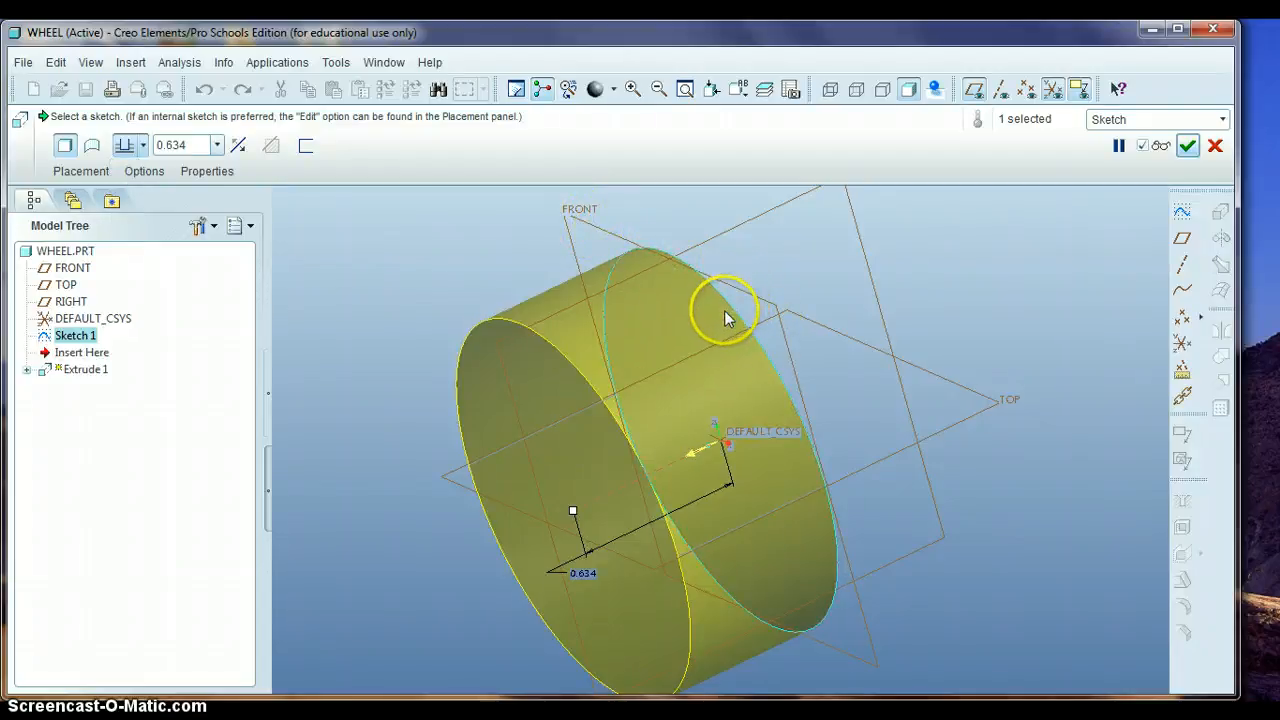
{"action": "middle_click_drag", "start_coordinate": [831, 309], "coordinate": [648, 303]}
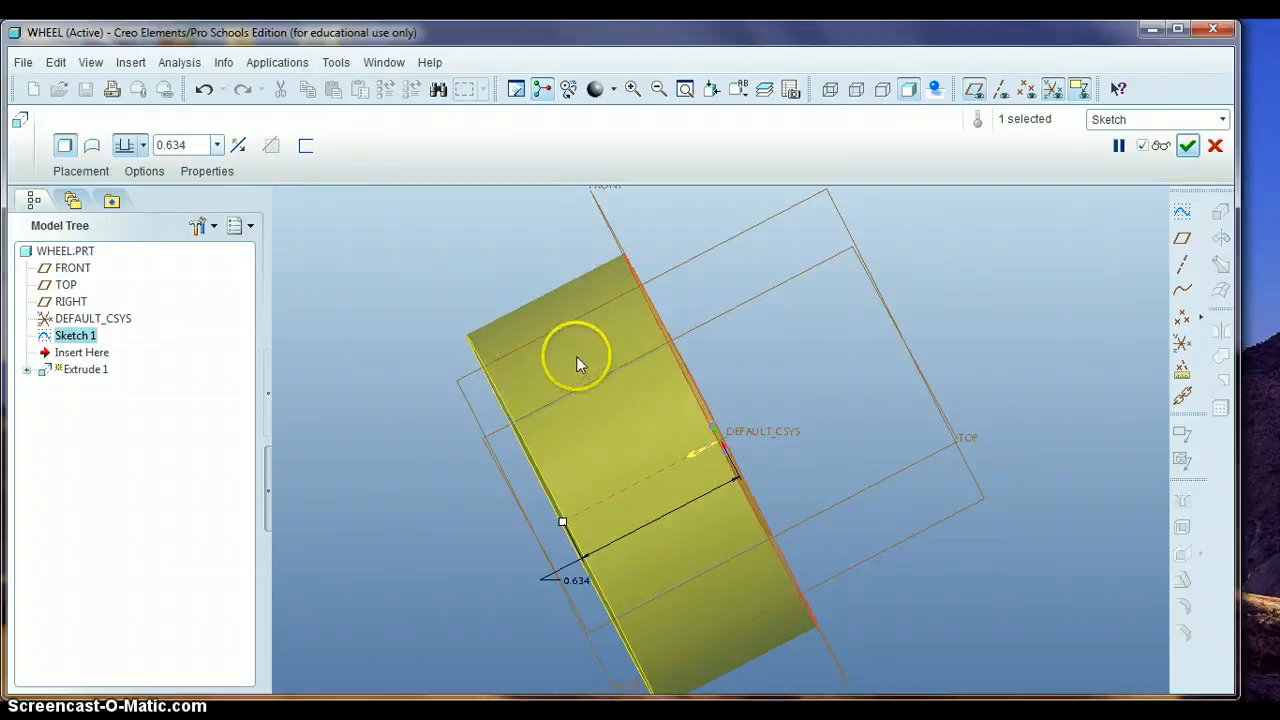
{"action": "left_click", "coordinate": [143, 145]}
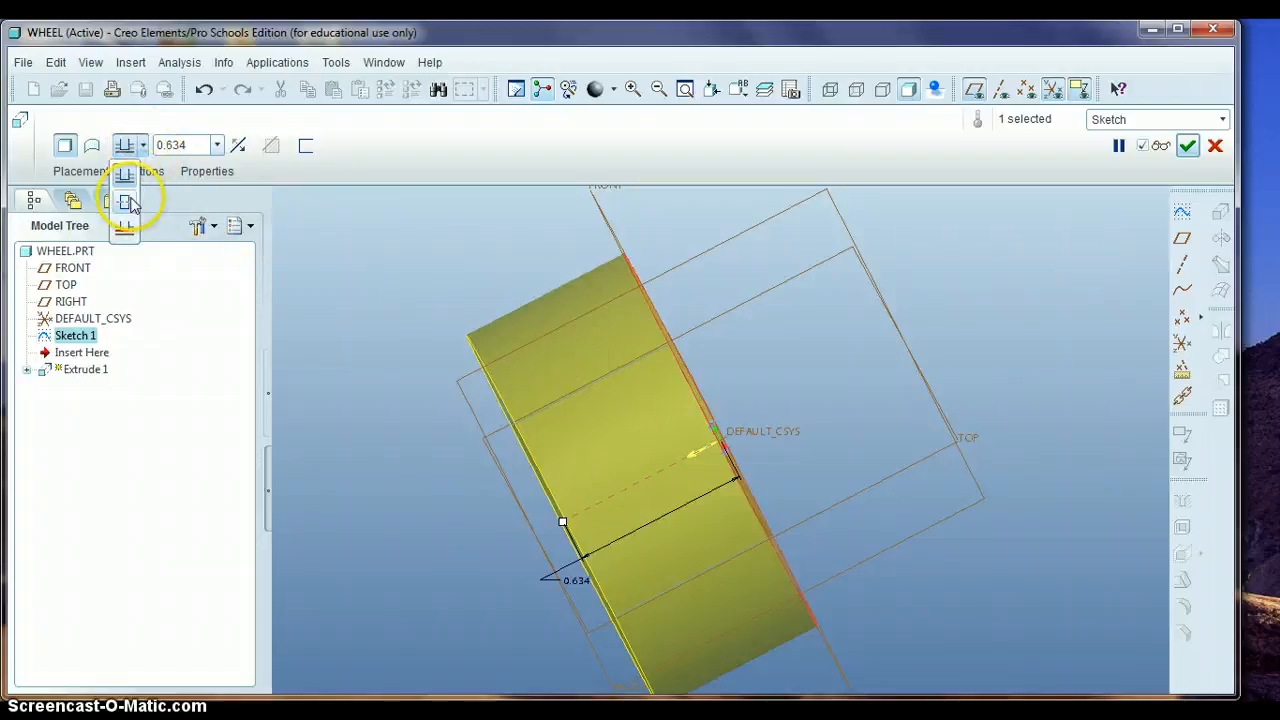
{"action": "left_click", "coordinate": [125, 201]}
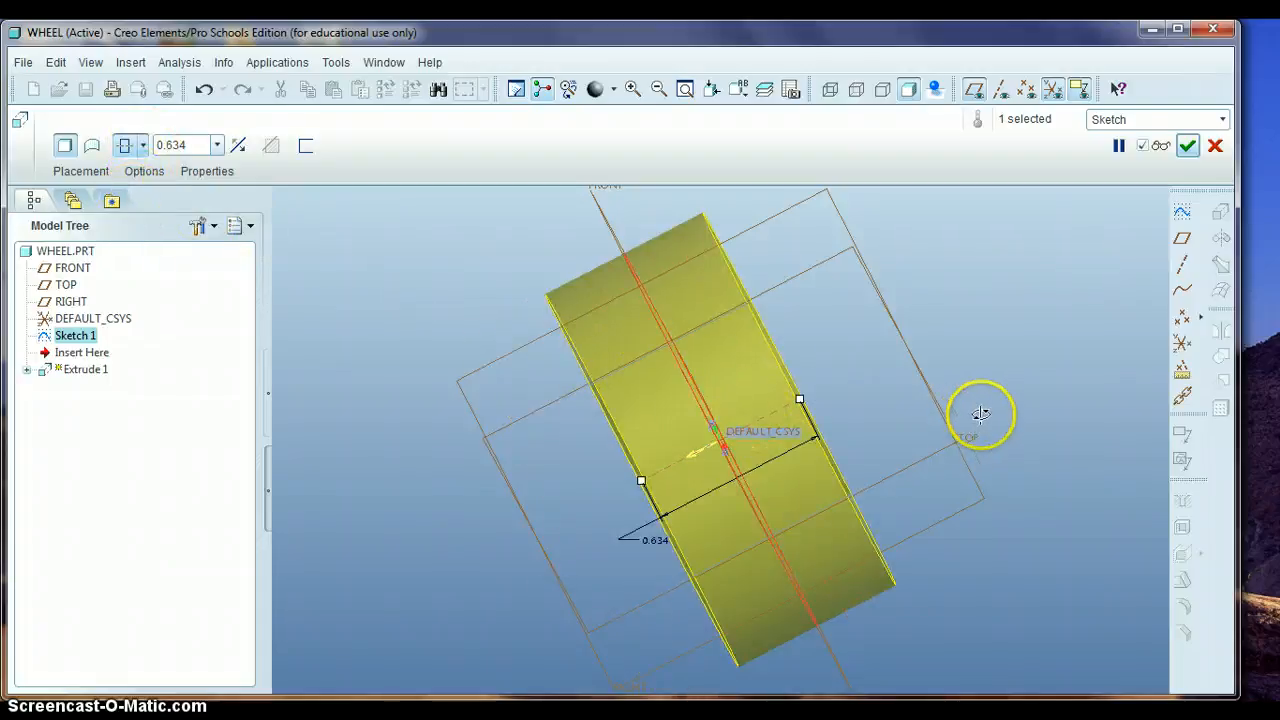
{"action": "key", "text": "ctrl+d"}
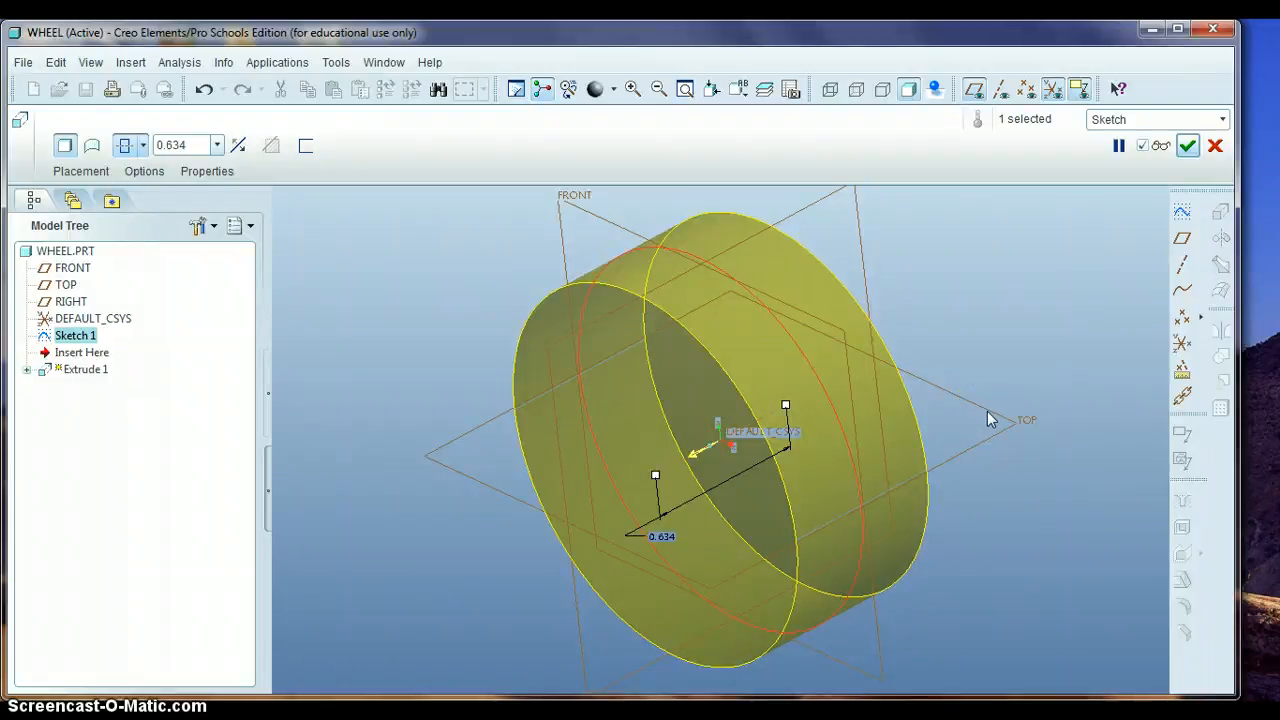
Step: Set the symmetric extrusion's depth to 0.75 and complete the wheel disc
{"action": "double_click", "coordinate": [657, 535]}
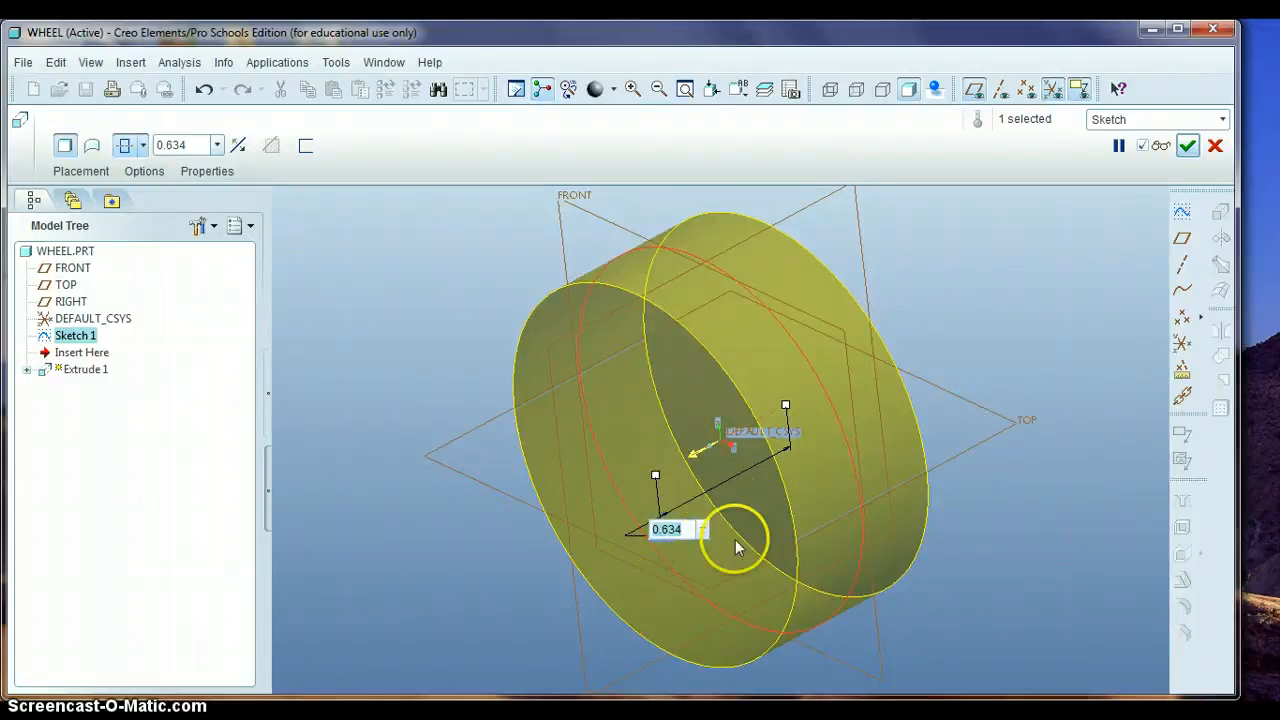
{"action": "key", "text": "BackSpace"}
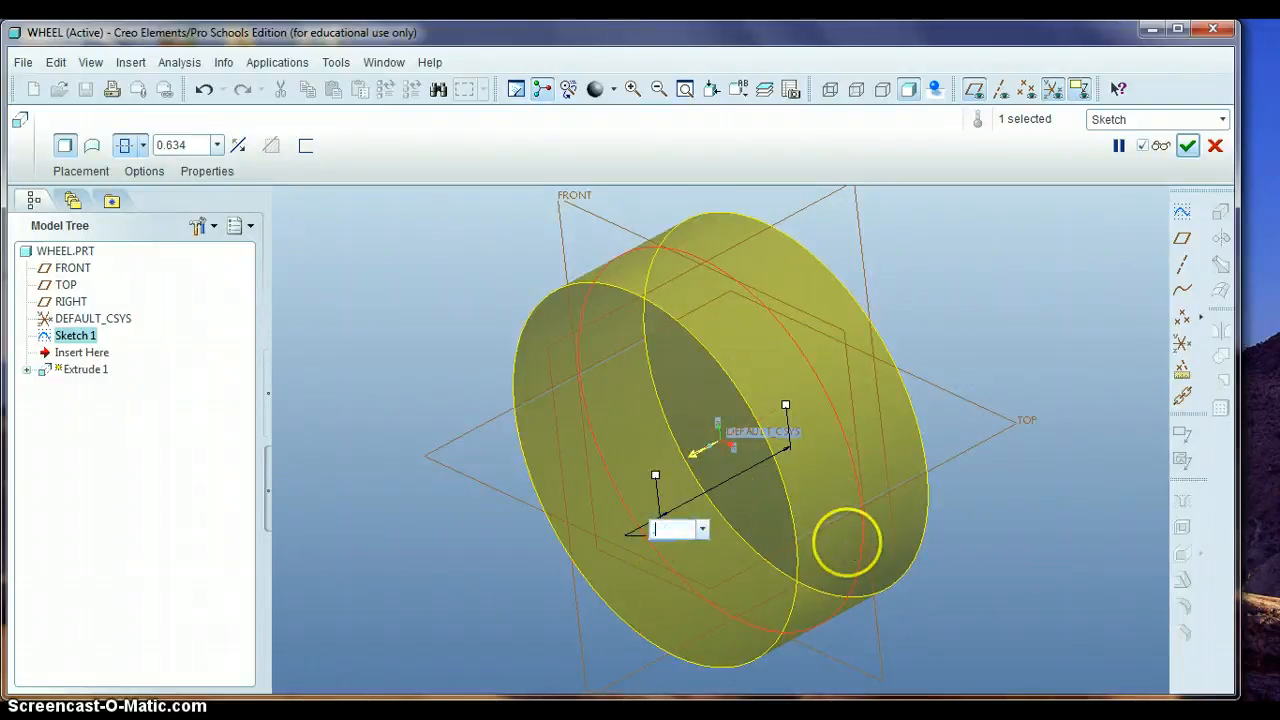
{"action": "type", "text": ".75"}
{"action": "key", "text": "Return"}
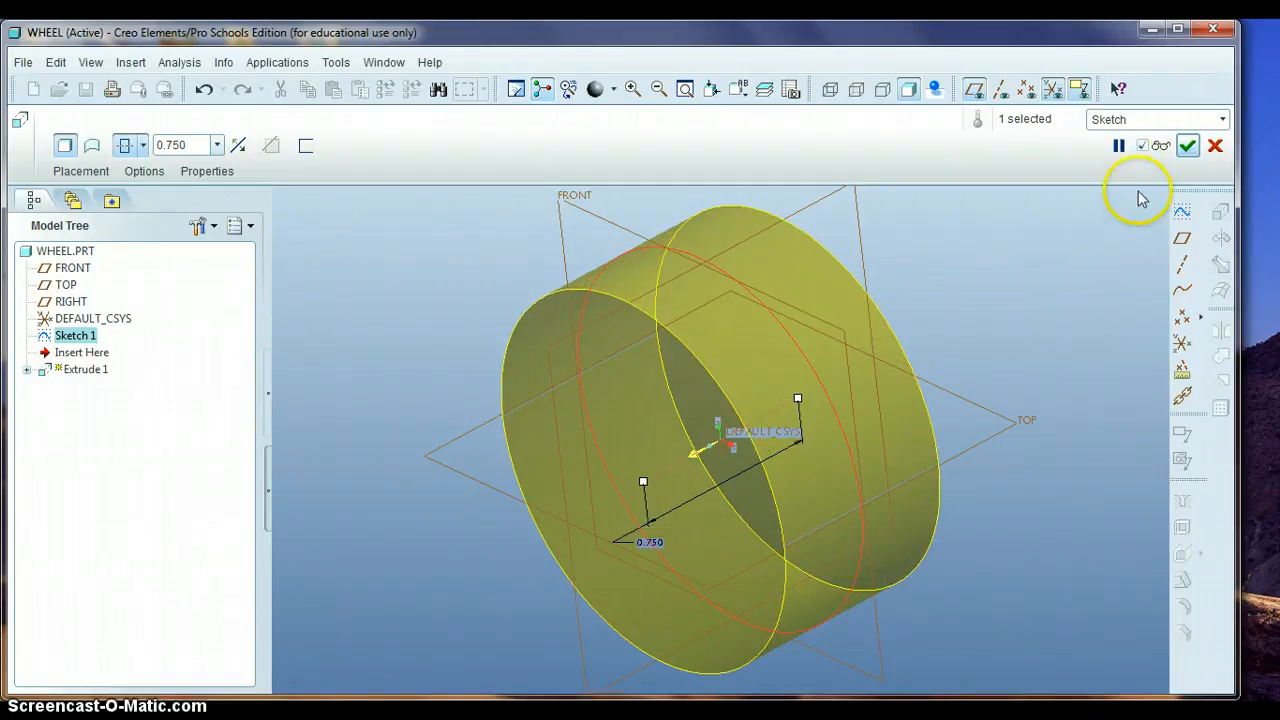
{"action": "left_click", "coordinate": [1189, 147]}
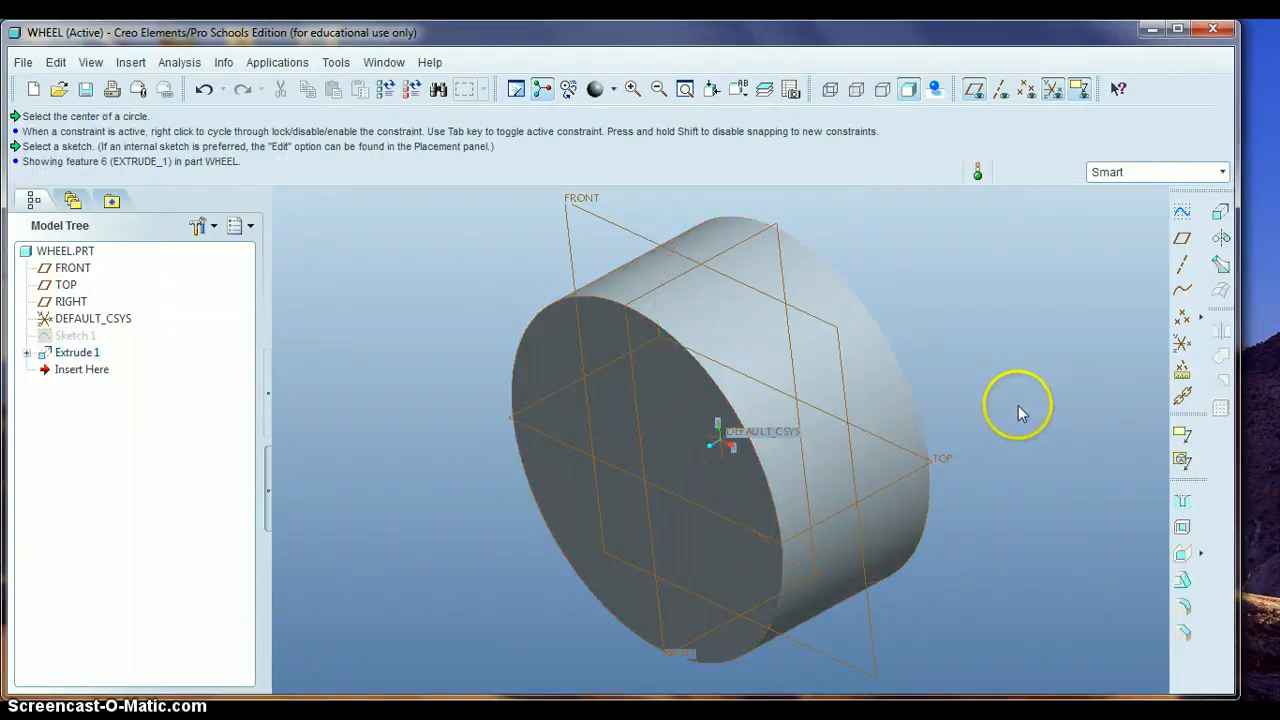
Step: Start a sketch on the disc's flat front face, with the TOP plane as reference and Top orientation
{"action": "mouse_move", "coordinate": [1018, 401]}
{"action": "middle_mouse_down"}
{"action": "mouse_move", "coordinate": [1056, 372]}
{"action": "mouse_move", "coordinate": [923, 423]}
{"action": "mouse_move", "coordinate": [1053, 383]}
{"action": "middle_mouse_up"}
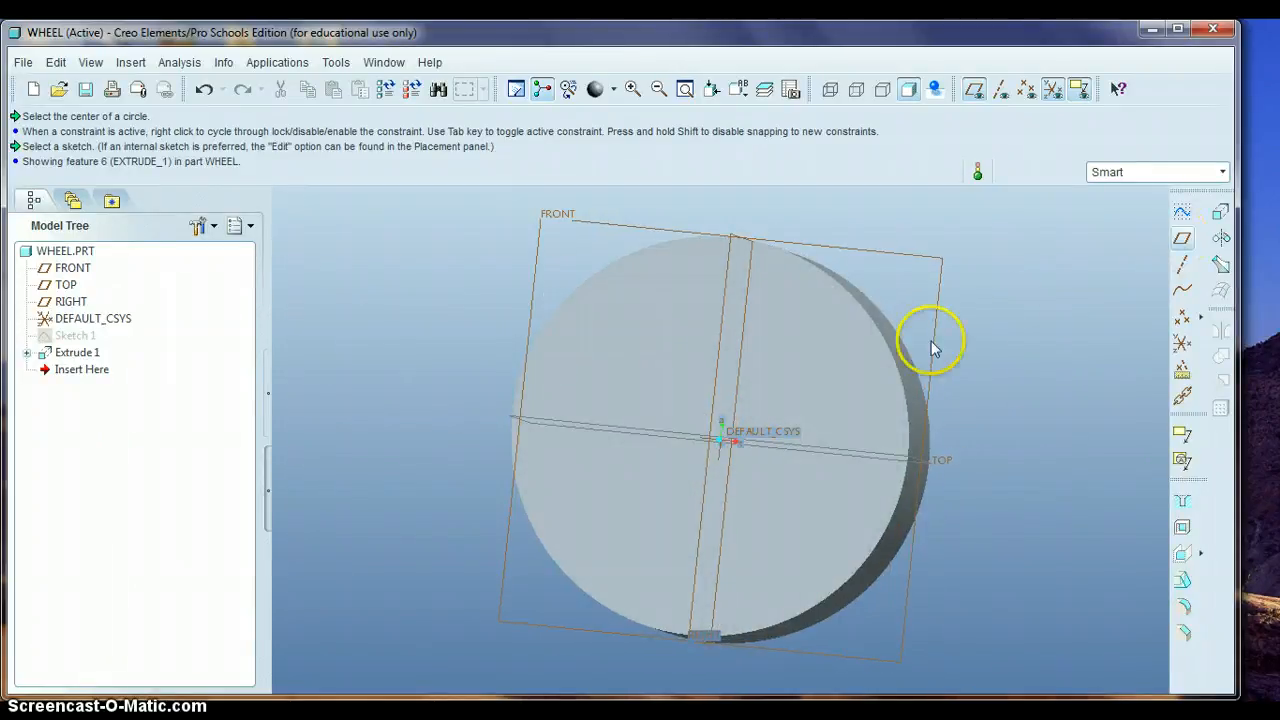
{"action": "left_click", "coordinate": [826, 362]}
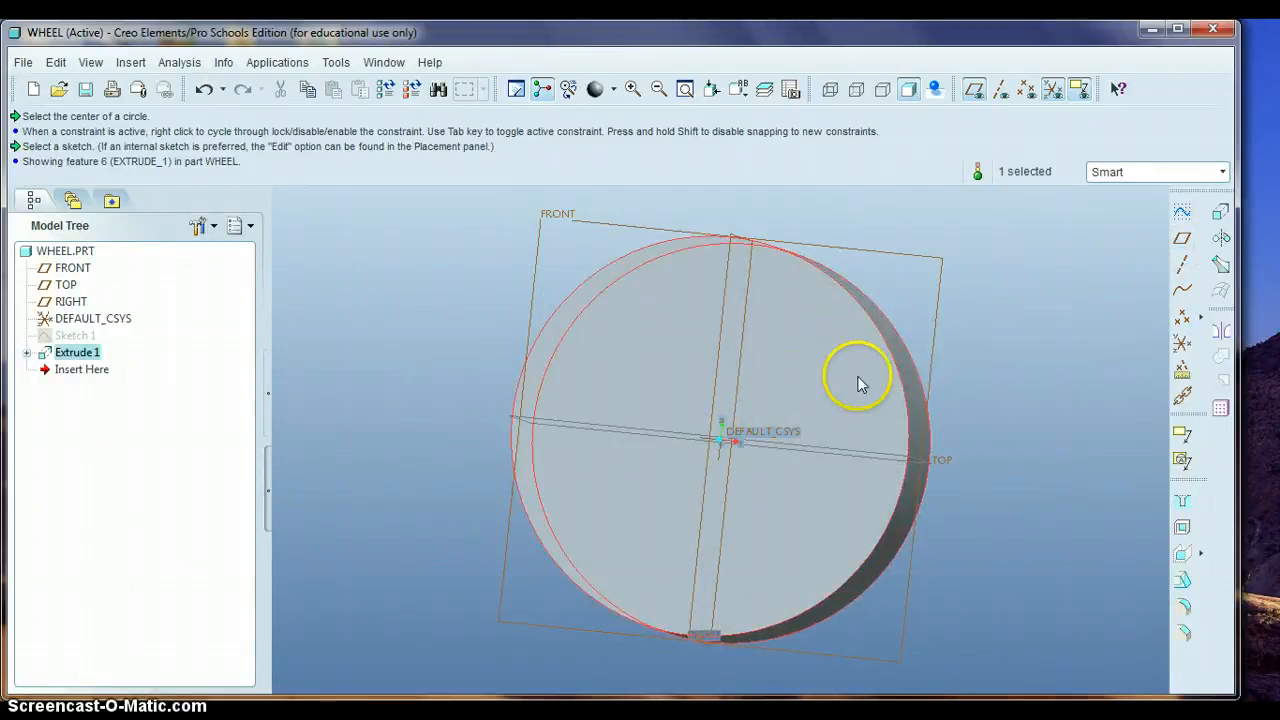
{"action": "left_click", "coordinate": [1185, 220]}
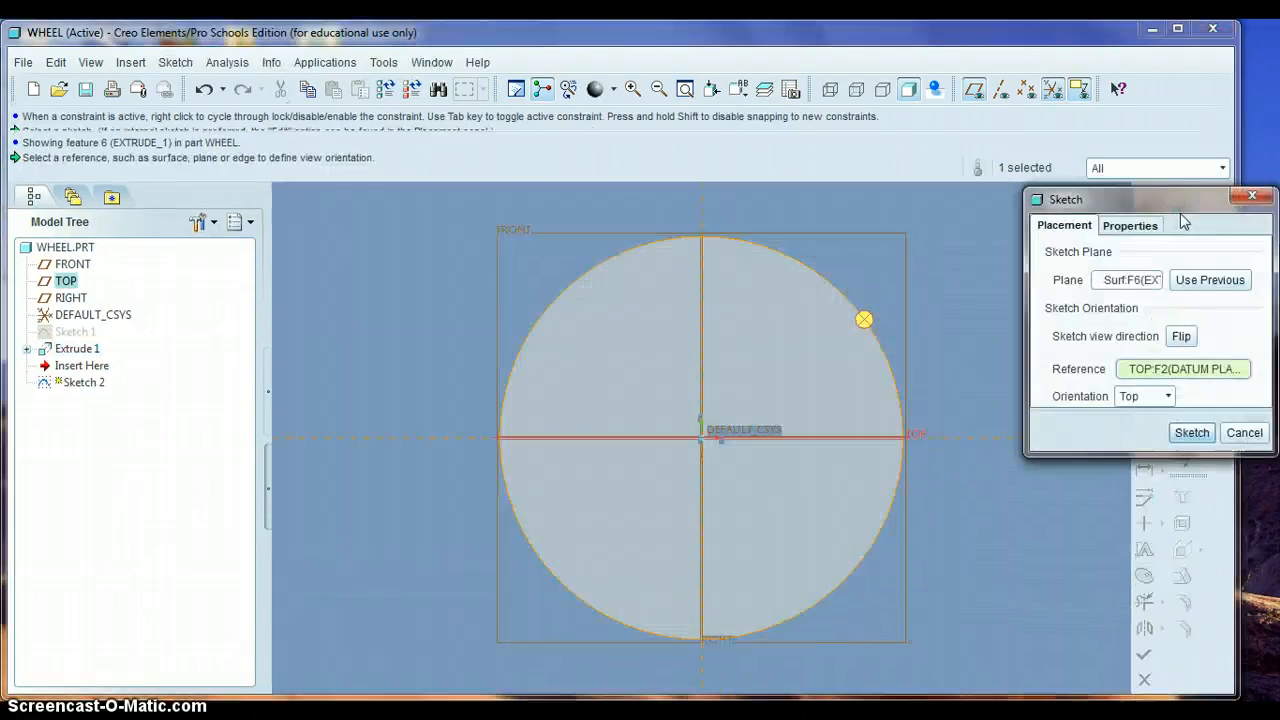
{"action": "left_click", "coordinate": [1204, 433]}
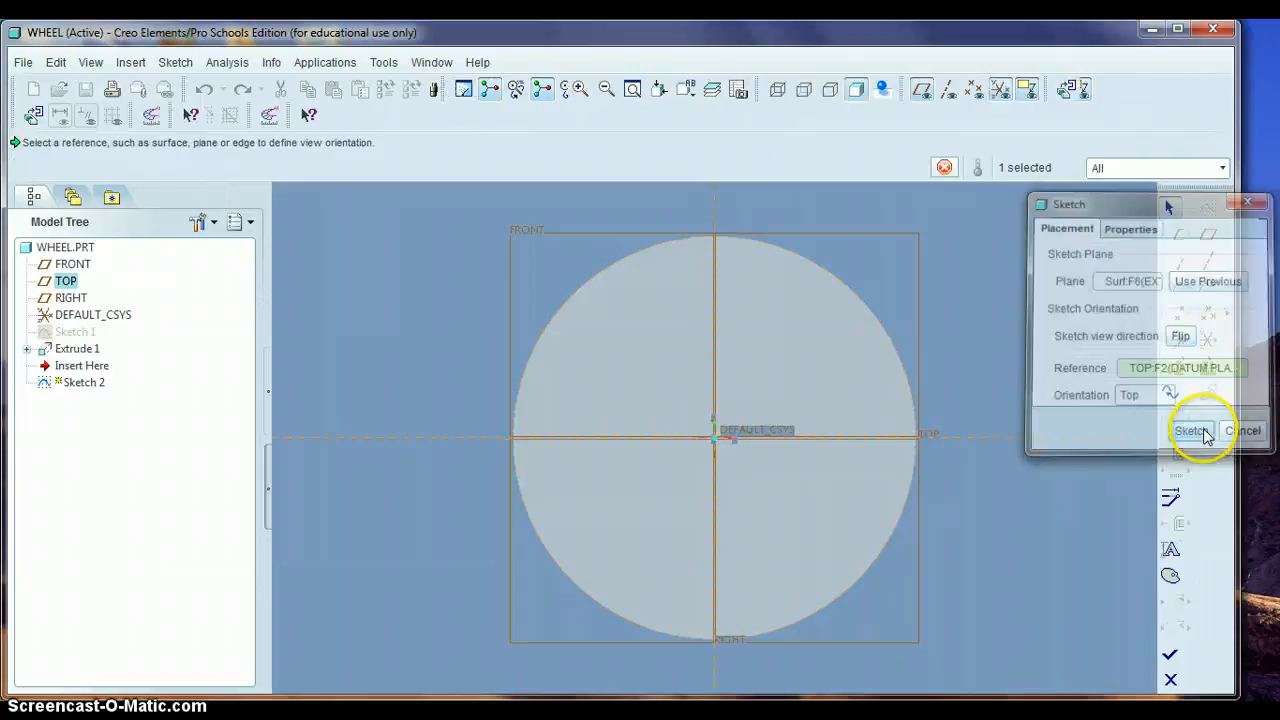
Step: Sketch a circle about 0.8 in diameter on the disc face, concentric with the wheel
{"action": "left_click", "coordinate": [1171, 288]}
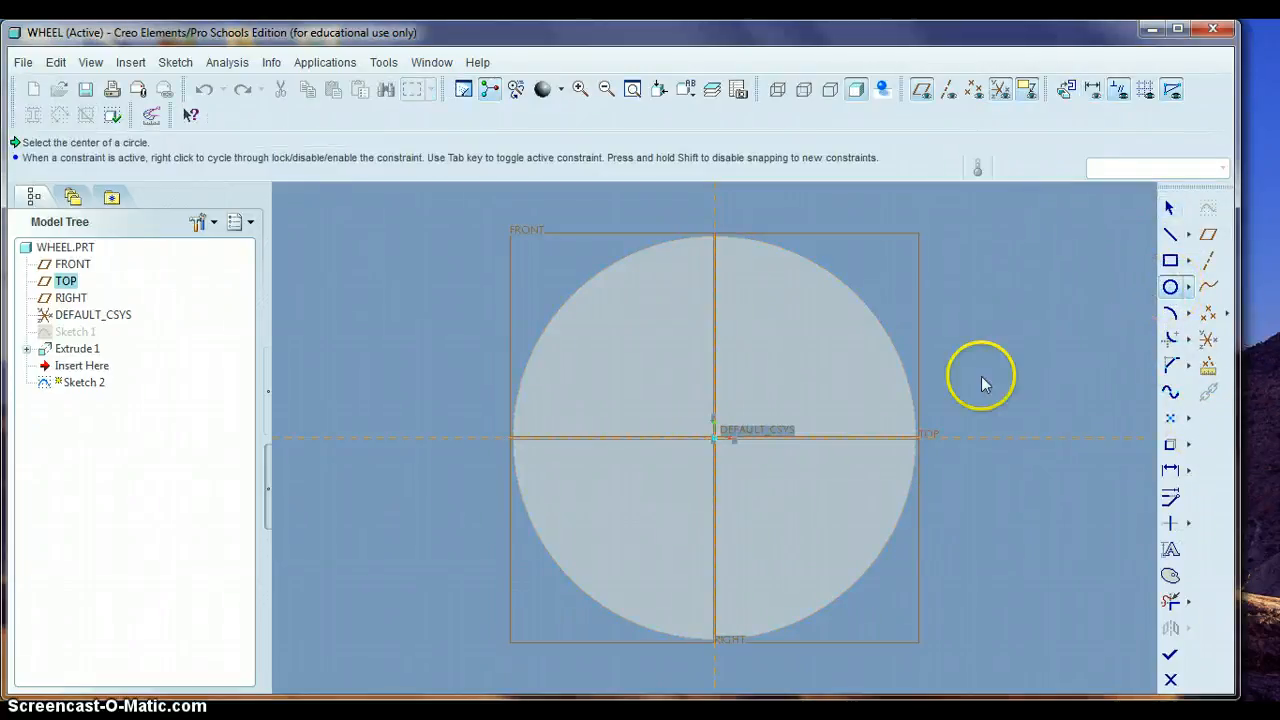
{"action": "left_click", "coordinate": [716, 441]}
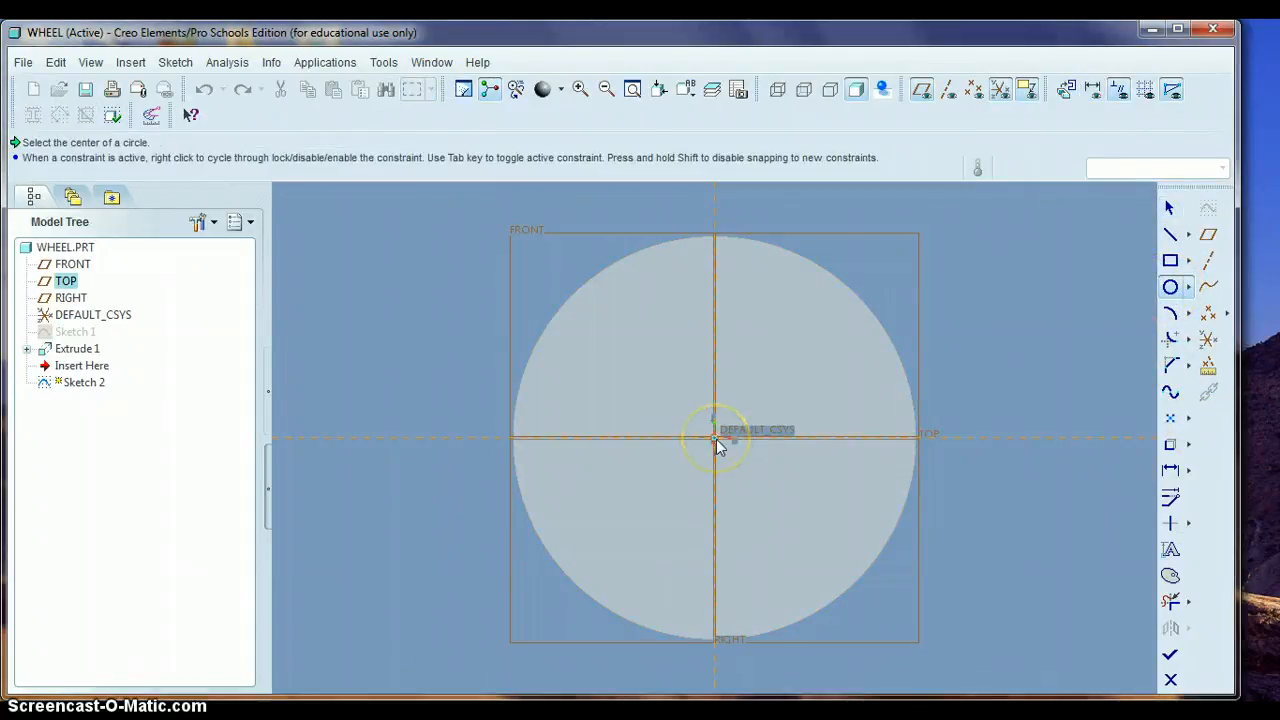
{"action": "left_click", "coordinate": [793, 510]}
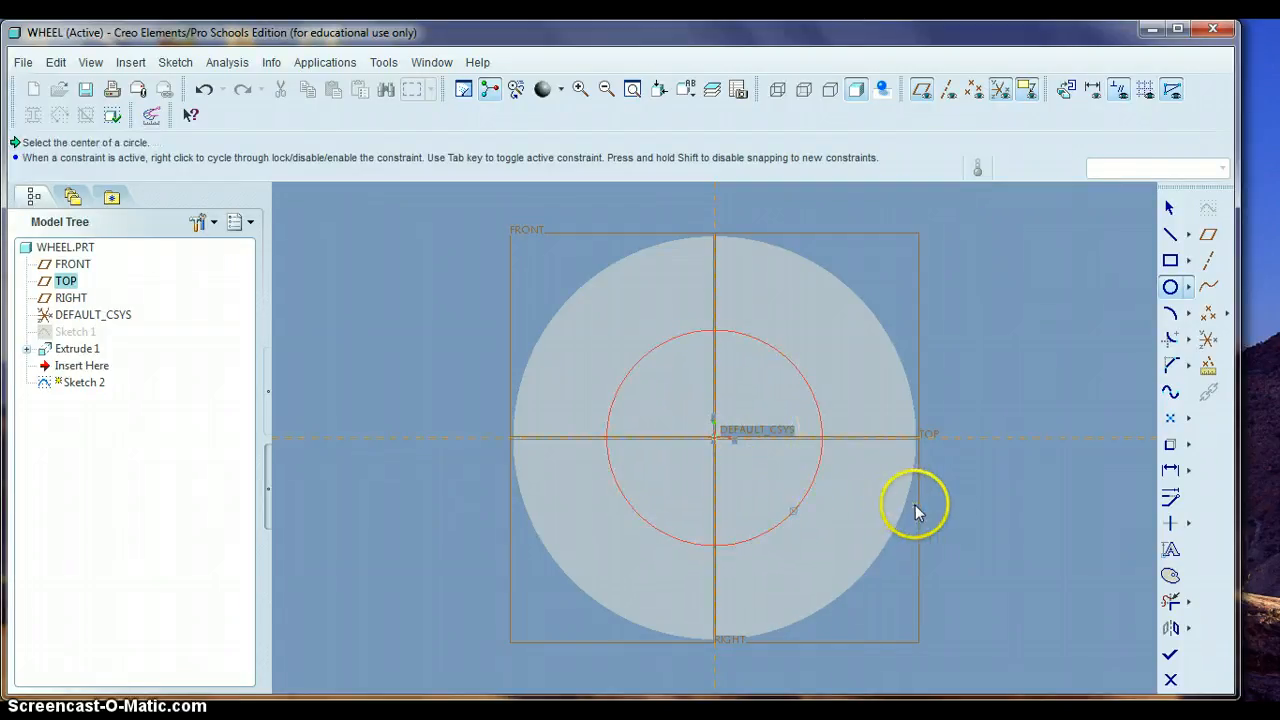
{"action": "left_click", "coordinate": [1172, 207]}
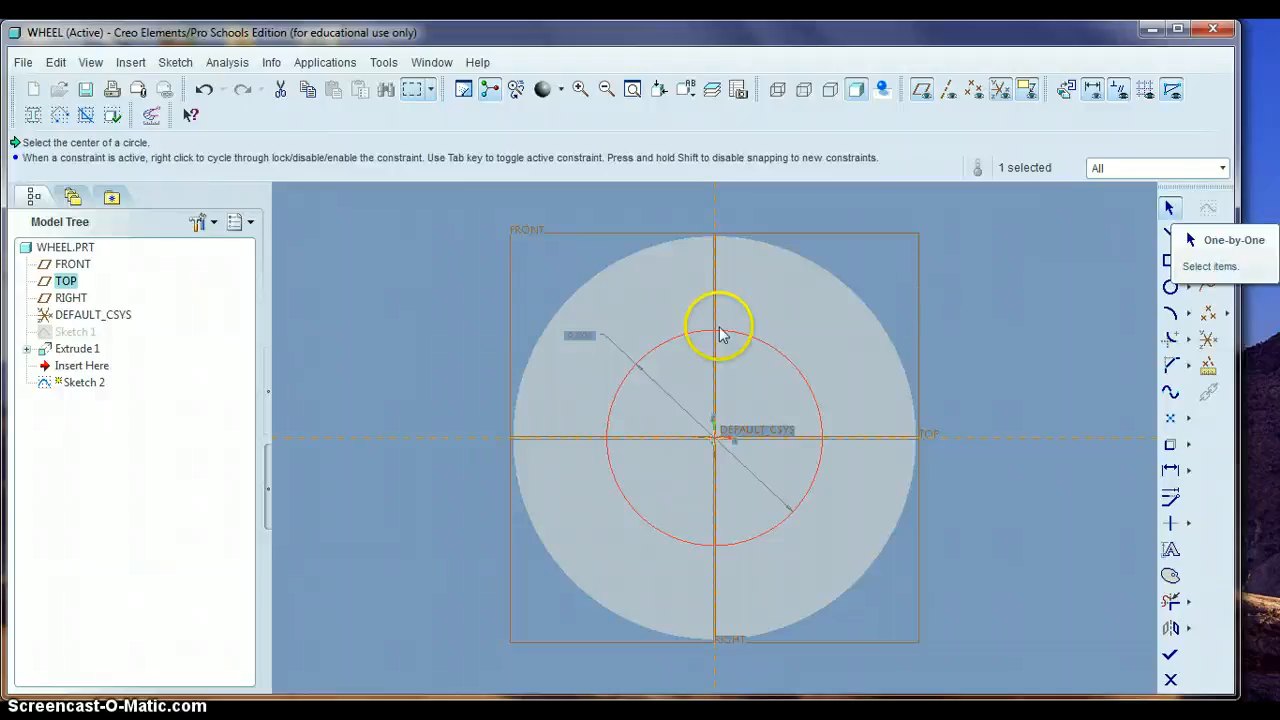
Step: Set the inner circle's diameter to 7/8
{"action": "double_click", "coordinate": [578, 335]}
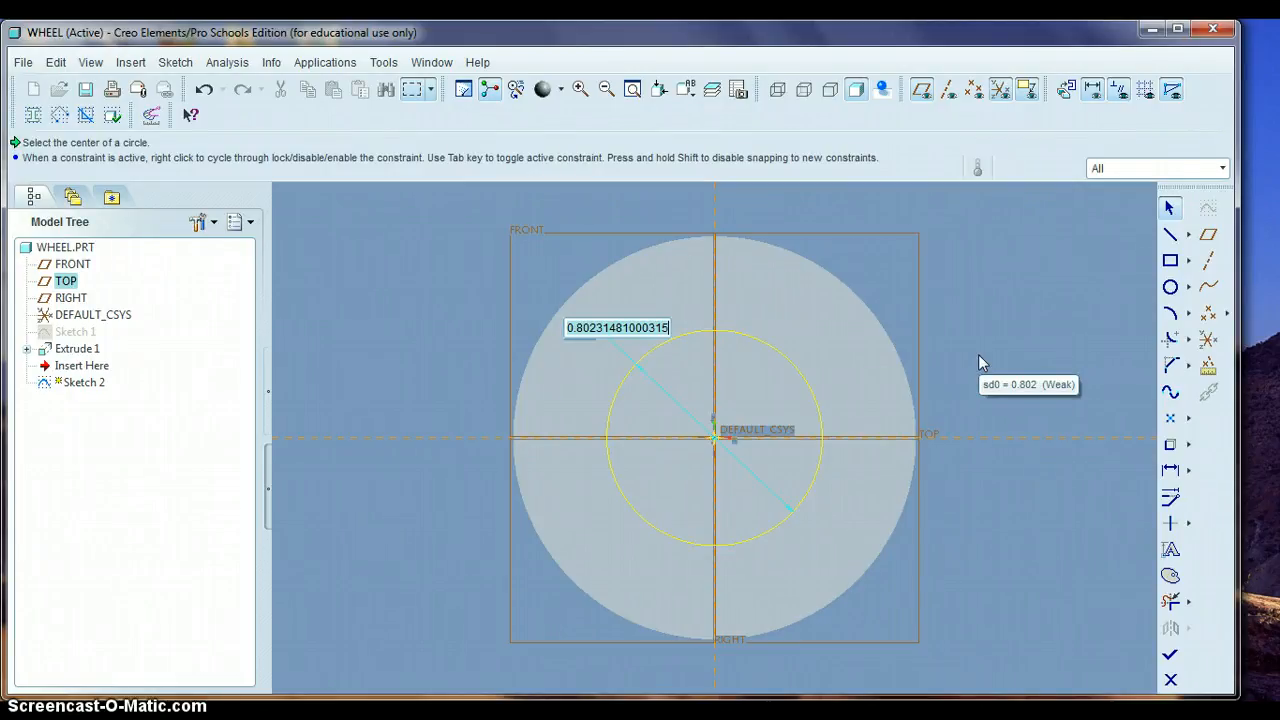
{"action": "type", "text": "7"}
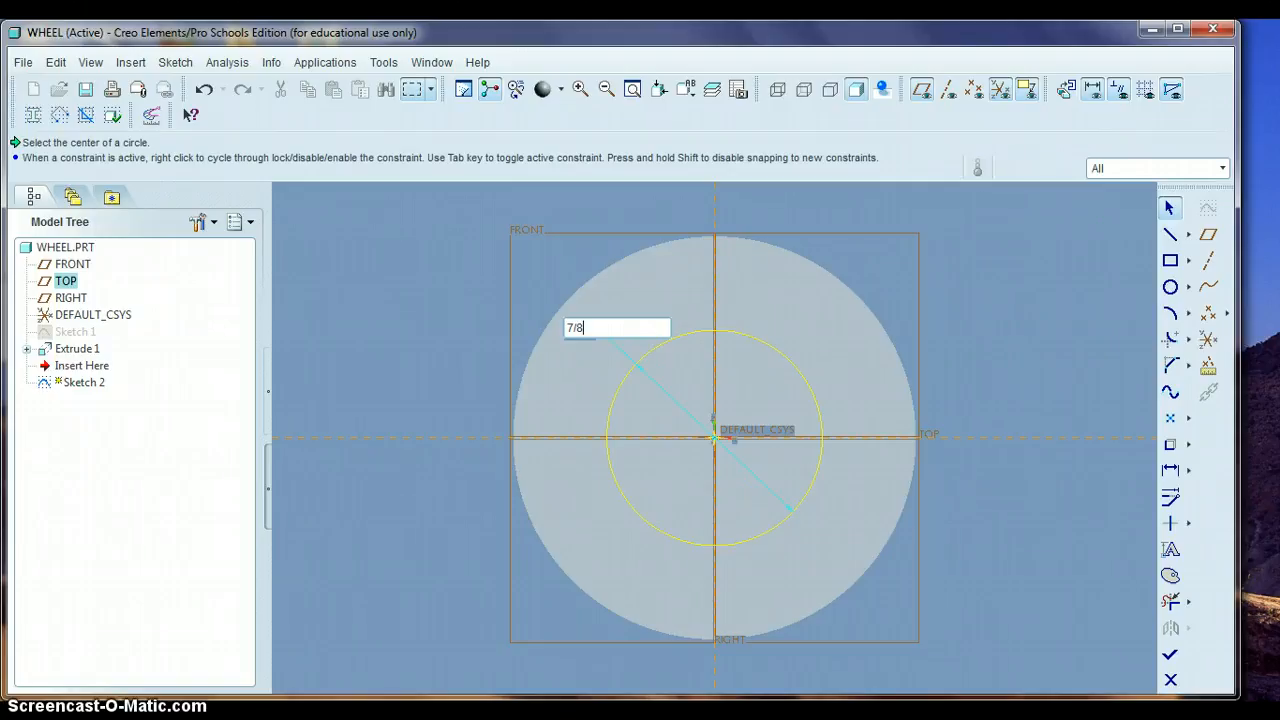
{"action": "type", "text": "/8"}
{"action": "key", "text": "Return"}
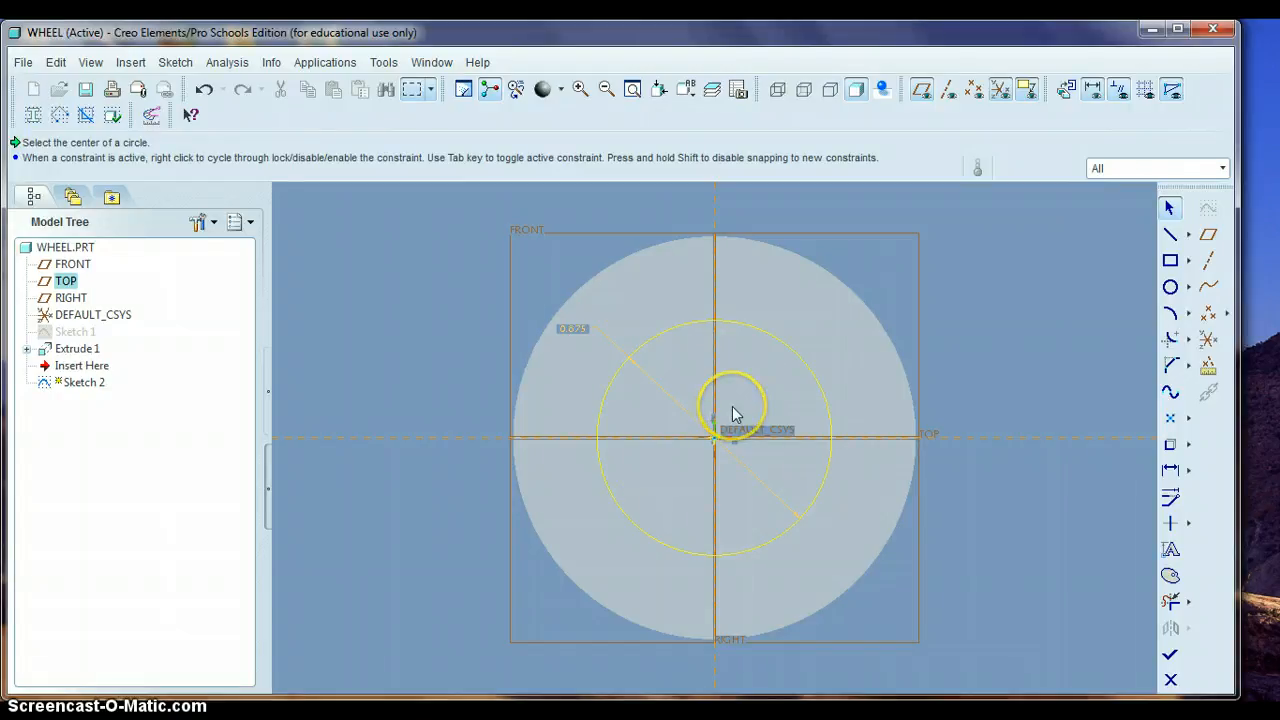
Step: Finish the 7/8 circle sketch and start extruding it, with the direction flipped into the disc
{"action": "left_click", "coordinate": [1170, 655]}
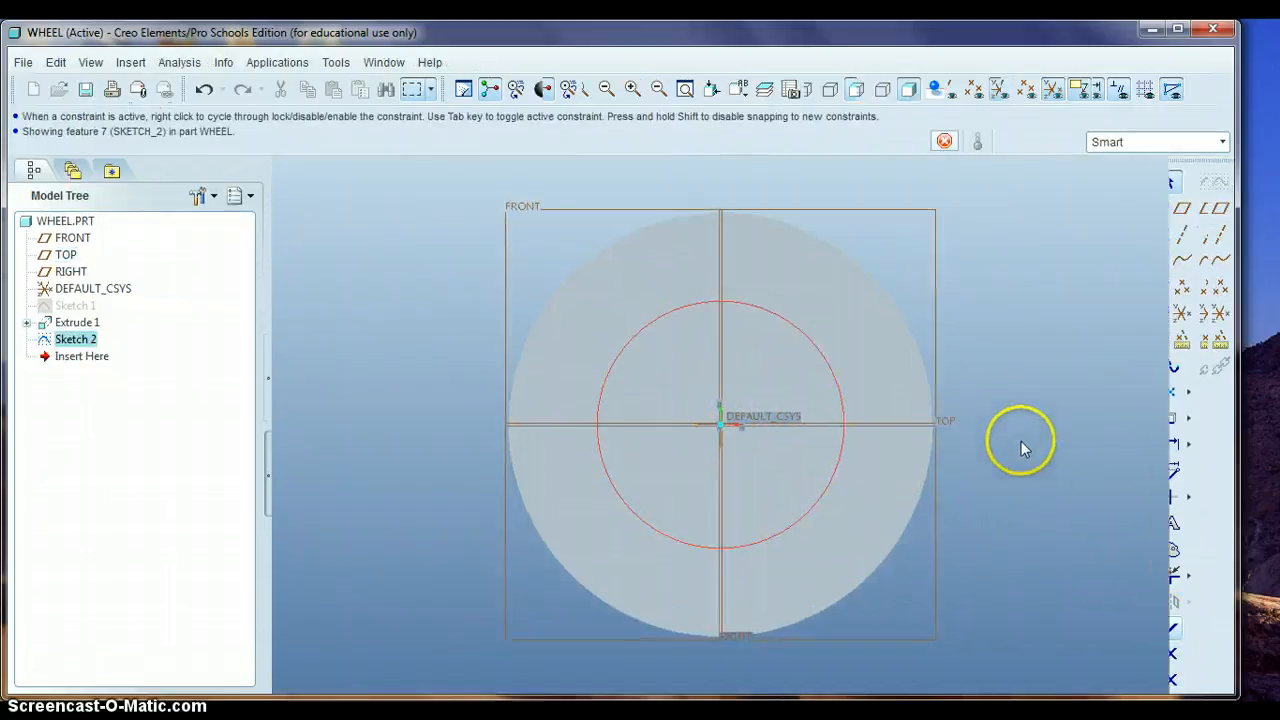
{"action": "middle_click_drag", "start_coordinate": [997, 443], "coordinate": [987, 452]}
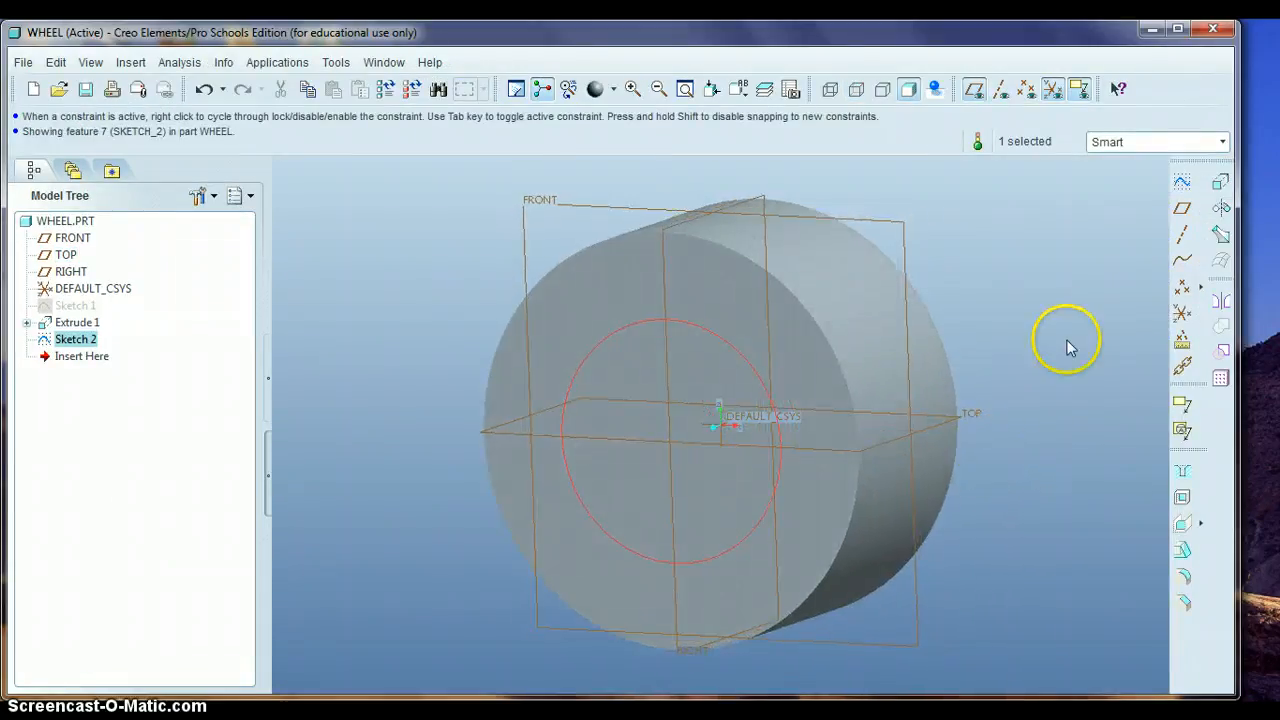
{"action": "left_click", "coordinate": [1221, 182]}
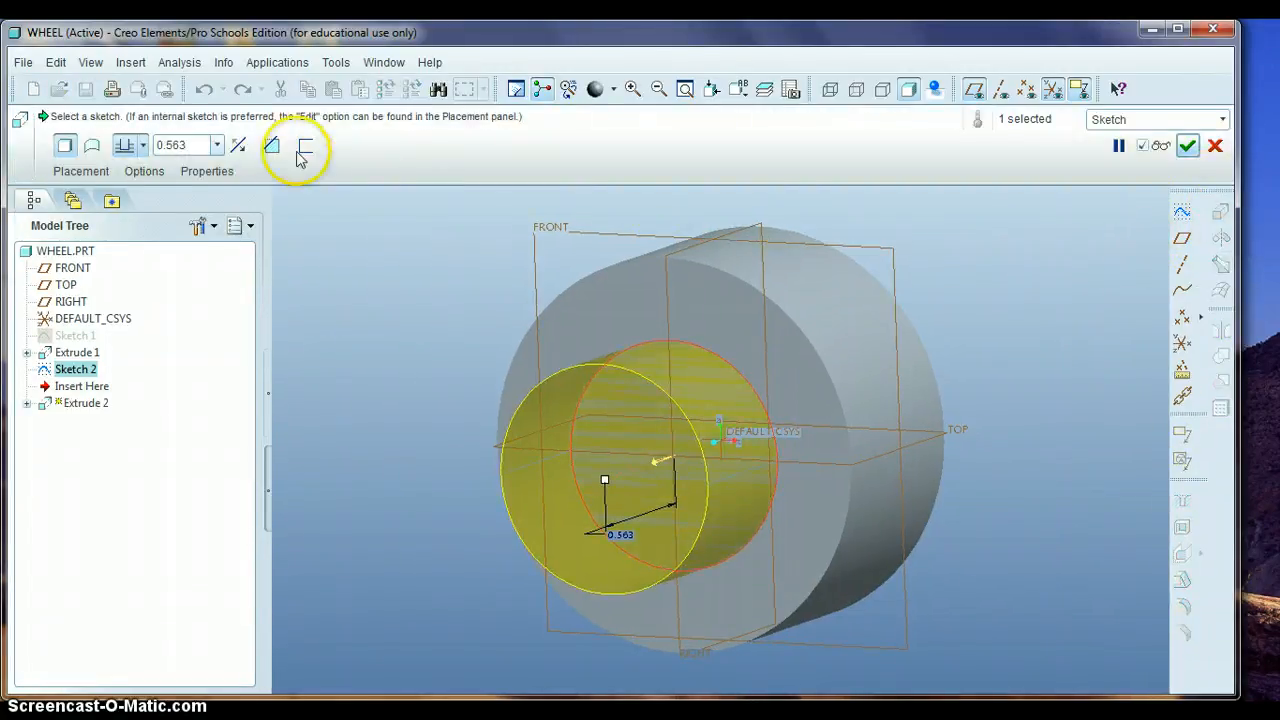
{"action": "left_click", "coordinate": [240, 146]}
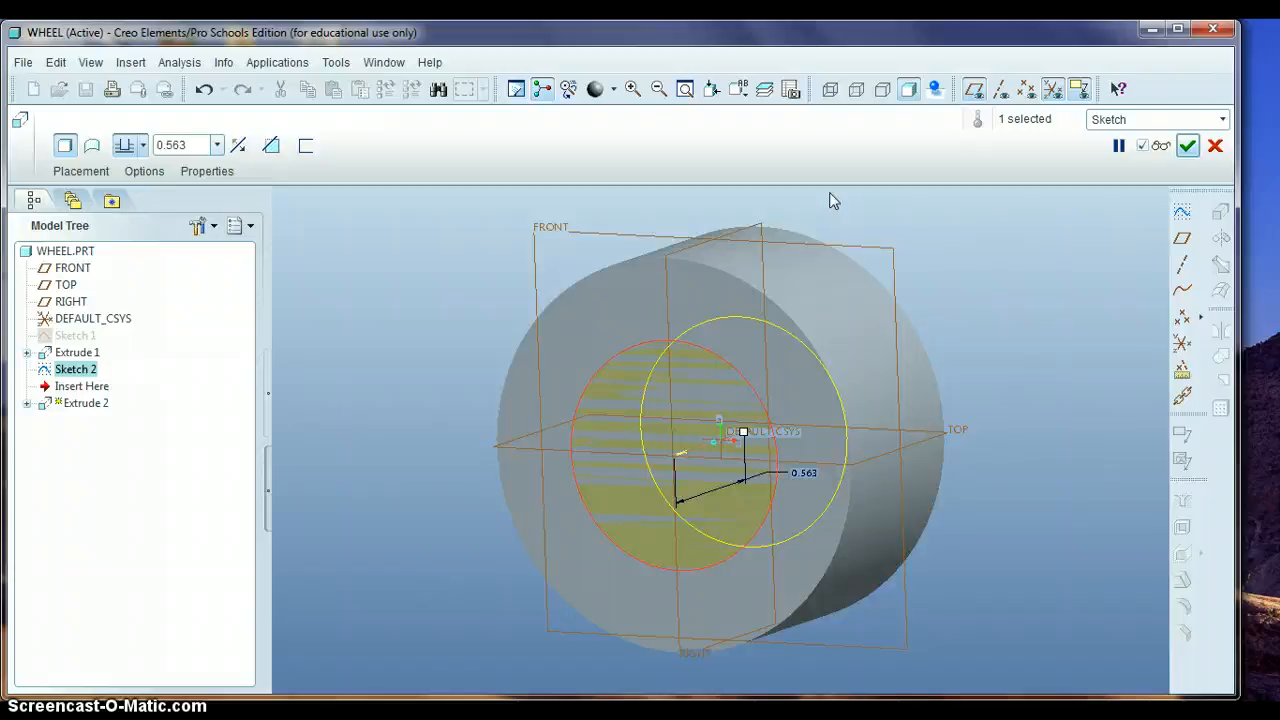
Step: Set the extrusion's depth to 0.5 and complete it as a material-removing cut in the wheel
{"action": "left_click", "coordinate": [829, 192]}
{"action": "double_click", "coordinate": [804, 472]}
{"action": "type", "text": ".5"}
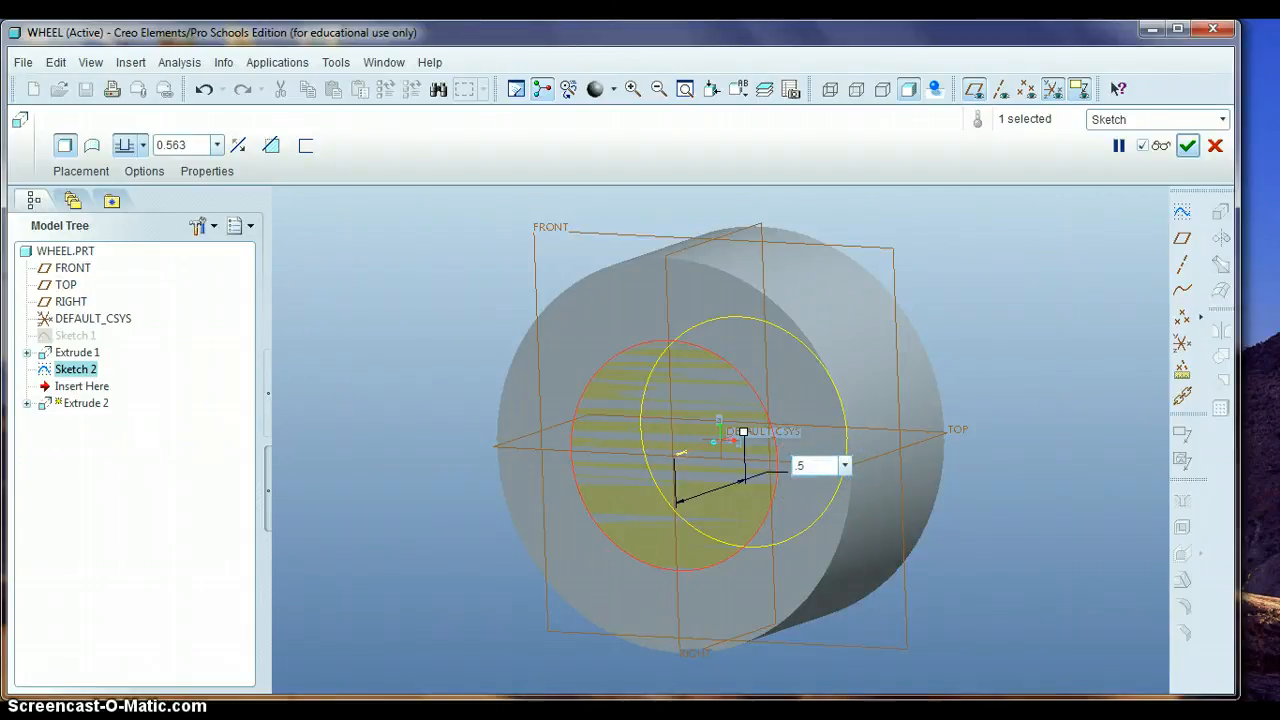
{"action": "key", "text": "Return"}
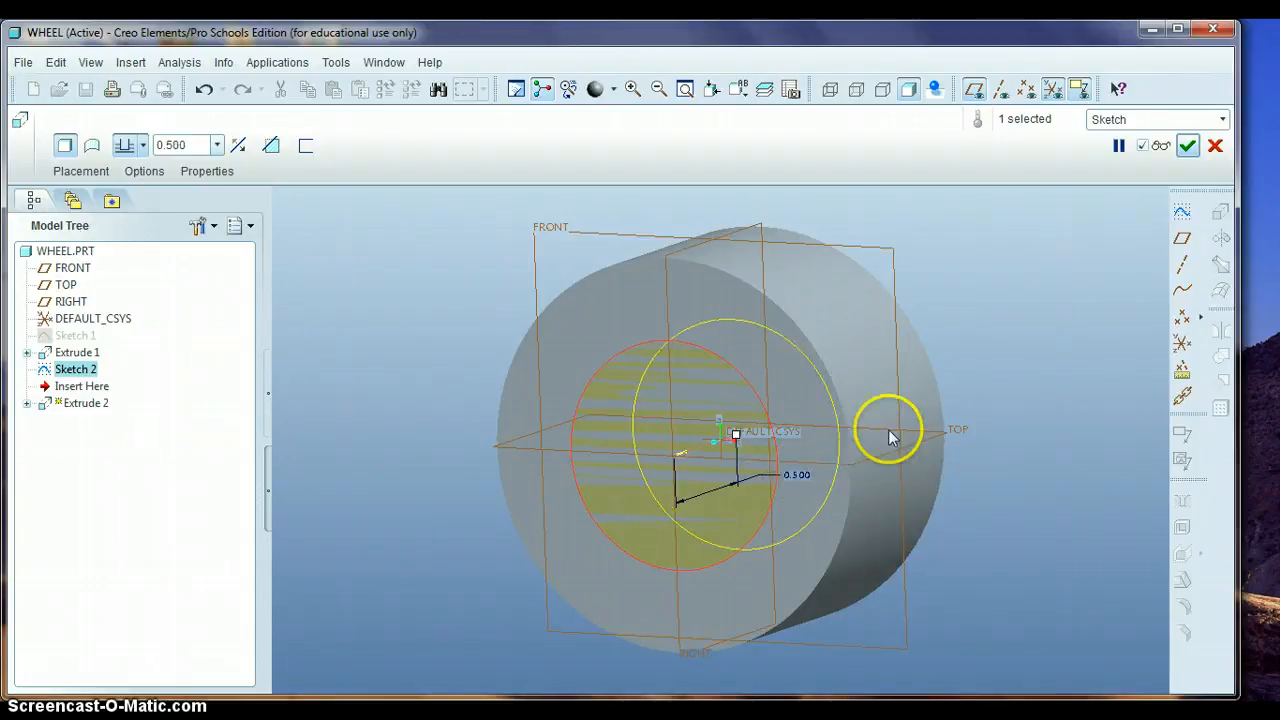
{"action": "left_click", "coordinate": [271, 148]}
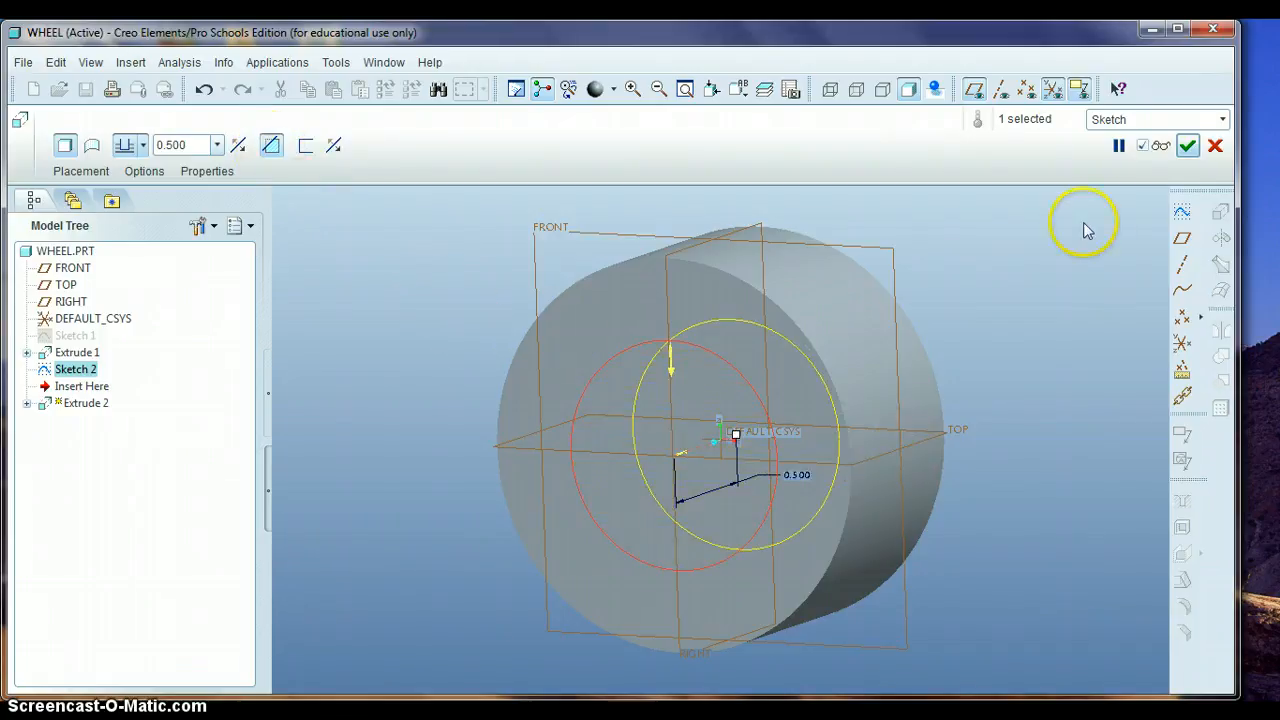
{"action": "left_click", "coordinate": [1188, 149]}
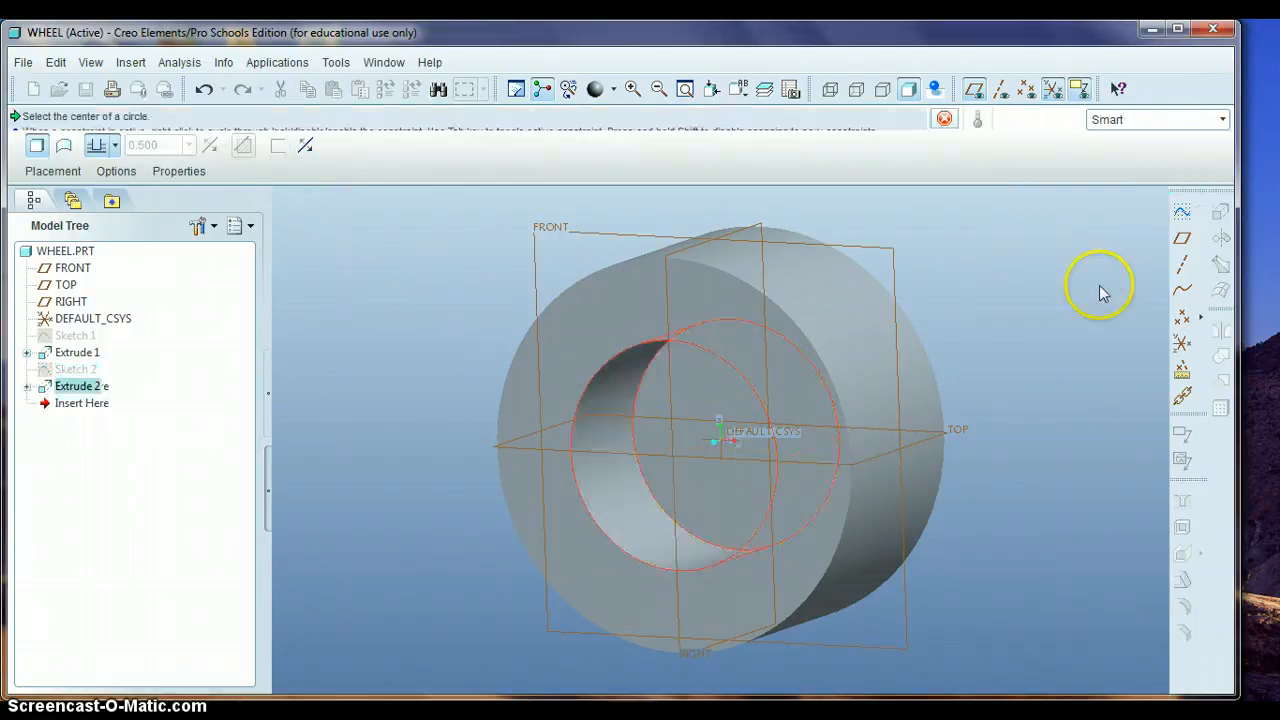
{"action": "left_click", "coordinate": [1012, 402]}
Step: Start a sketch on the disc's opposite, uncut flat face, with the TOP plane as reference and Top orientation
{"action": "middle_click_drag", "start_coordinate": [1023, 400], "coordinate": [1003, 374]}
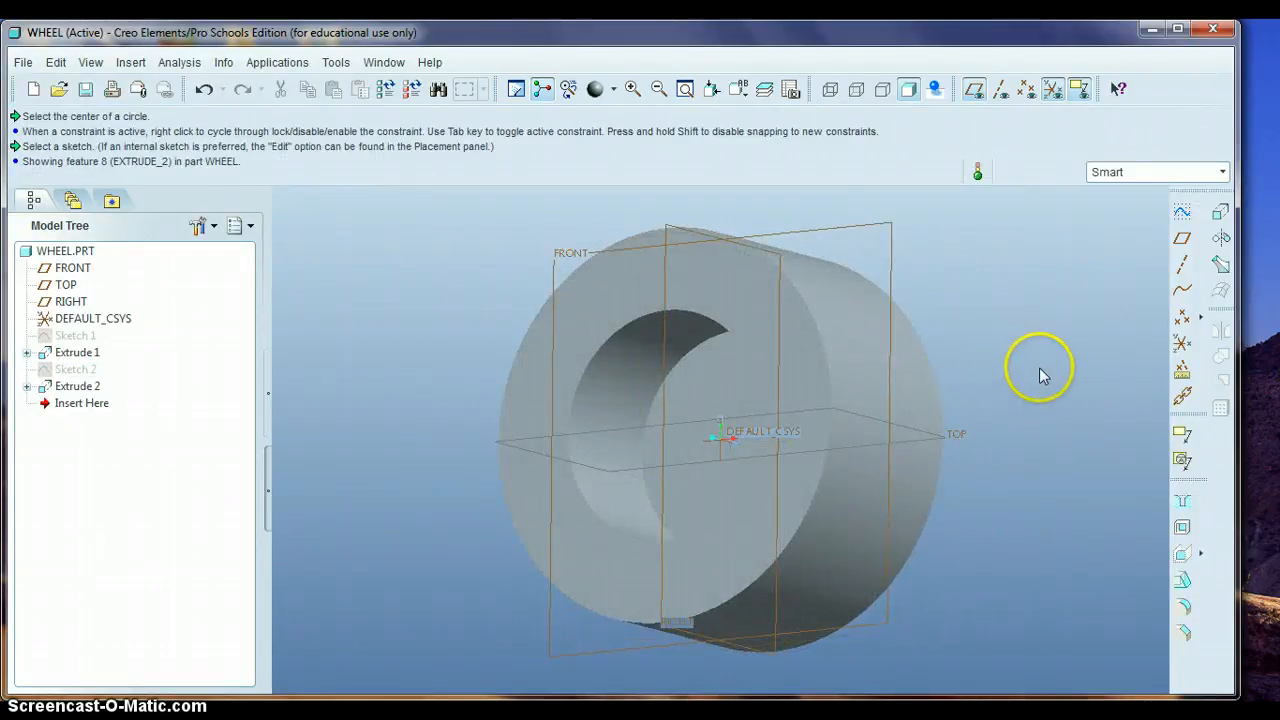
{"action": "middle_click_drag", "start_coordinate": [980, 383], "coordinate": [919, 402]}
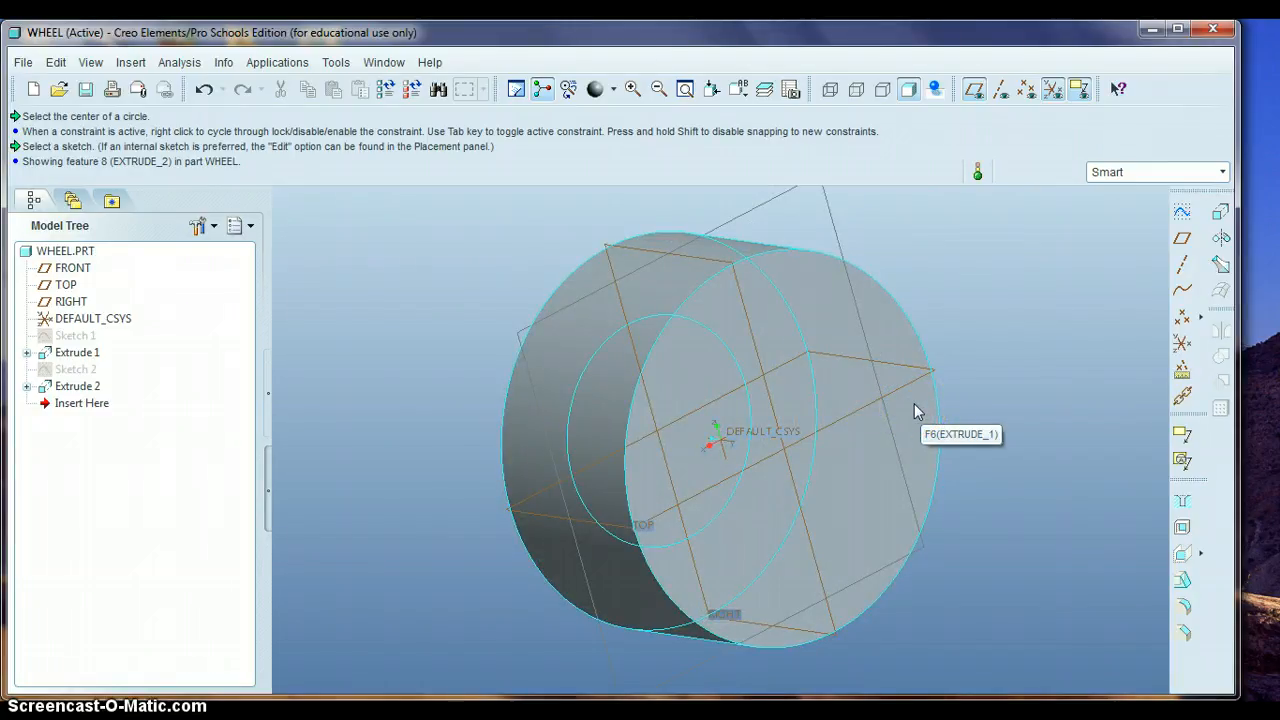
{"action": "middle_click", "coordinate": [982, 392]}
{"action": "mouse_move", "coordinate": [982, 392]}
{"action": "middle_mouse_down"}
{"action": "mouse_move", "coordinate": [969, 383]}
{"action": "mouse_move", "coordinate": [955, 403]}
{"action": "middle_mouse_up"}
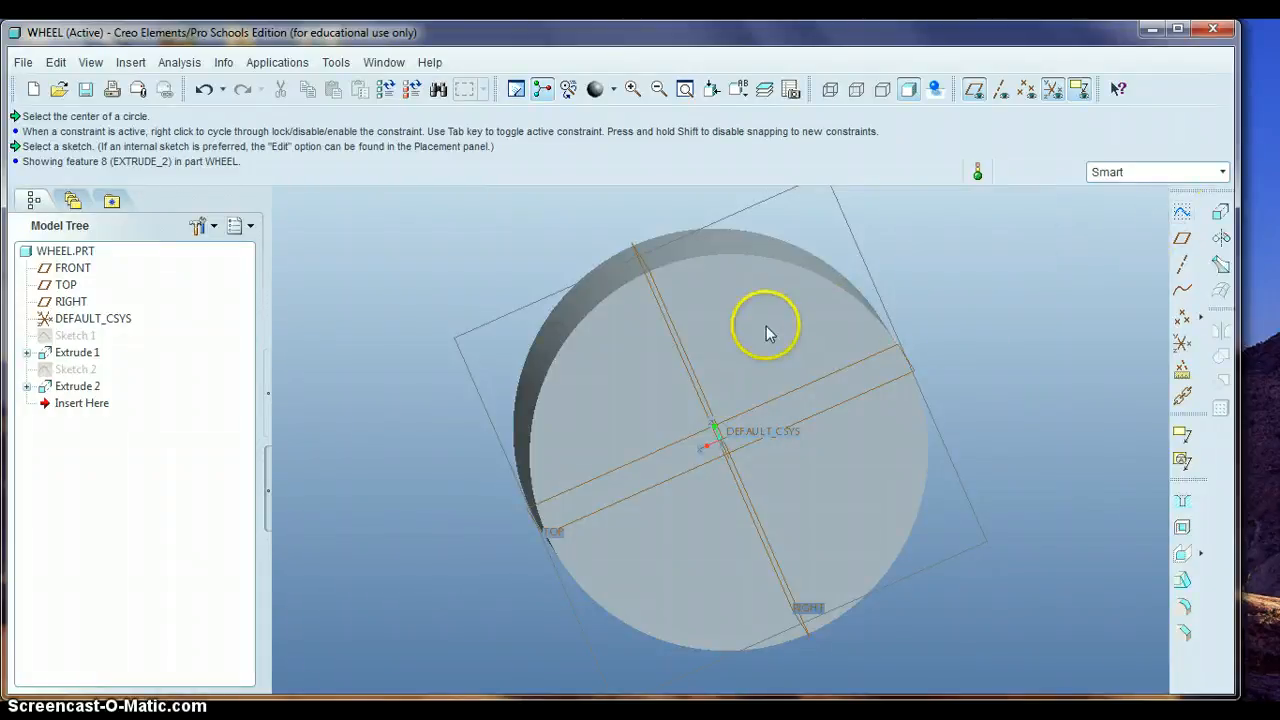
{"action": "left_click", "coordinate": [1182, 211]}
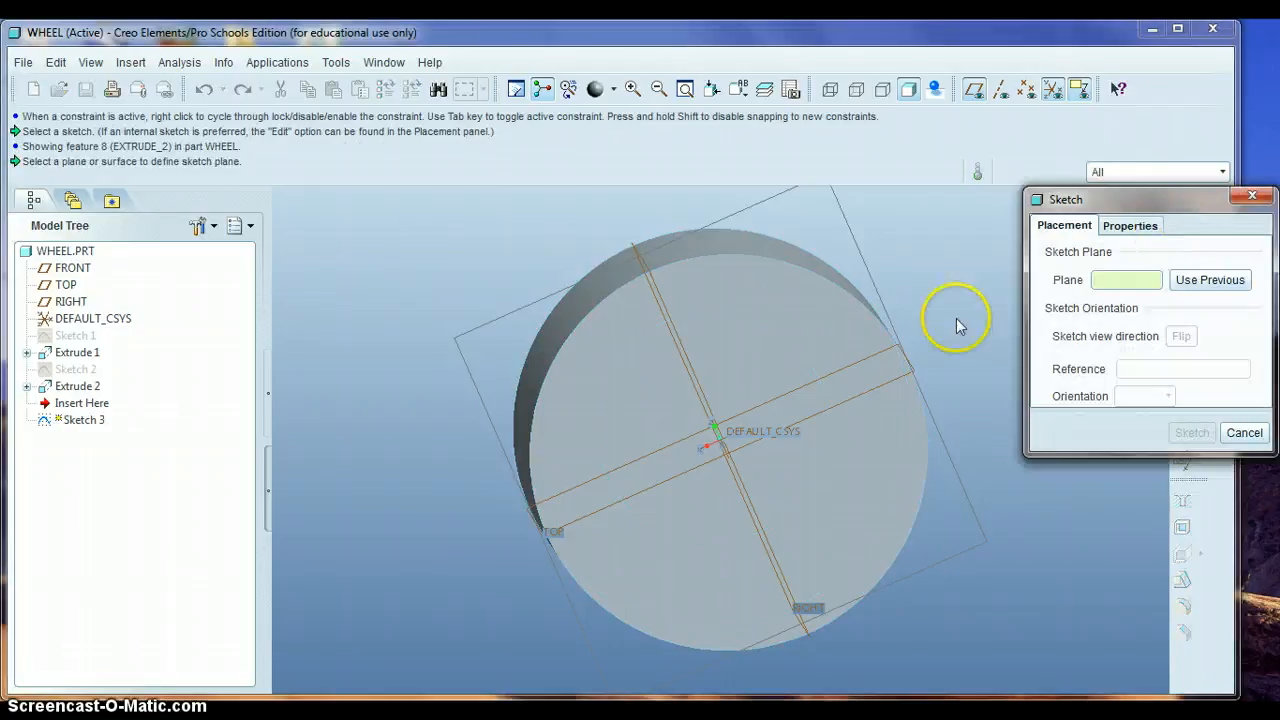
{"action": "left_click", "coordinate": [754, 323]}
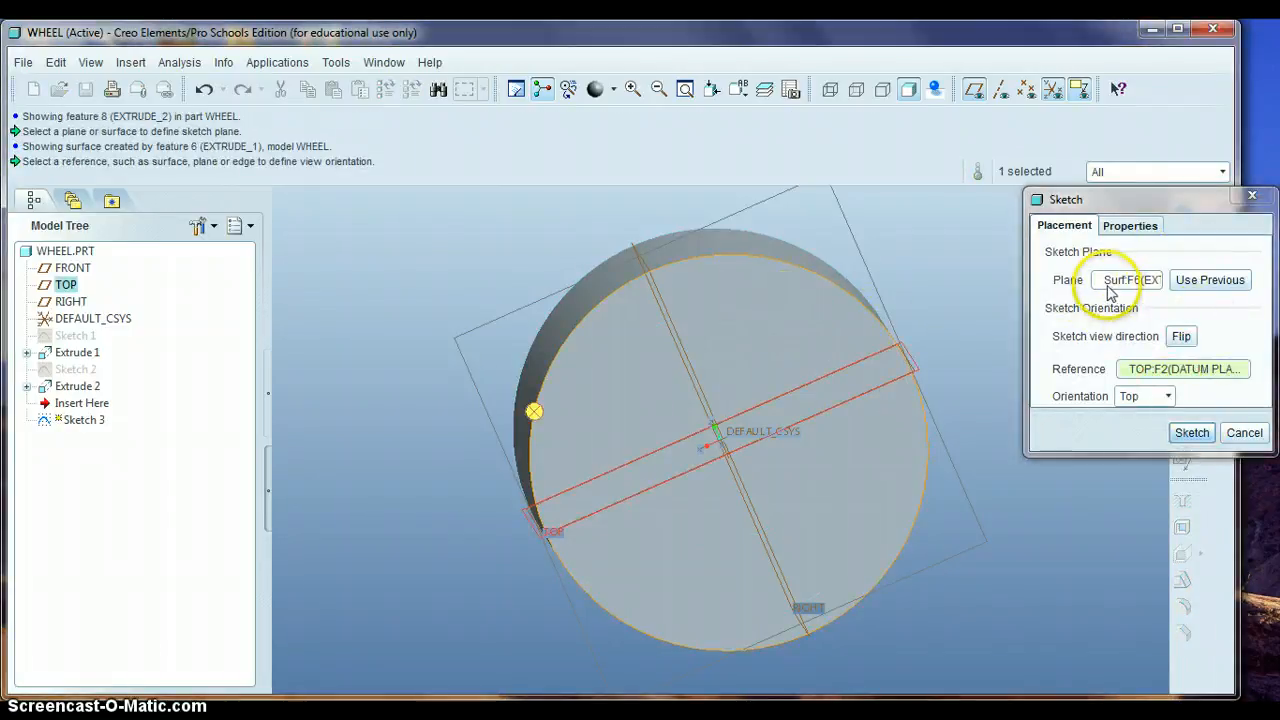
{"action": "left_click", "coordinate": [1192, 432]}
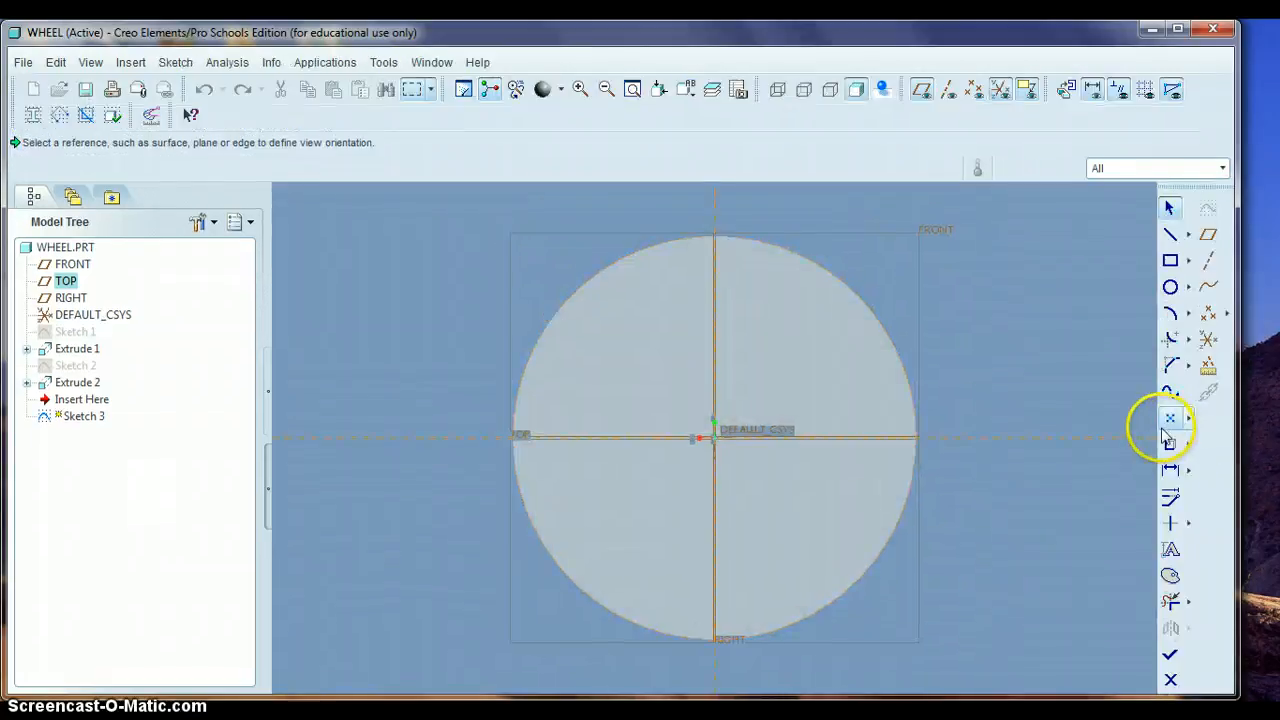
Step: Sketch a circle about 0.88 in diameter on the uncut face, concentric with the wheel
{"action": "left_click", "coordinate": [1169, 288]}
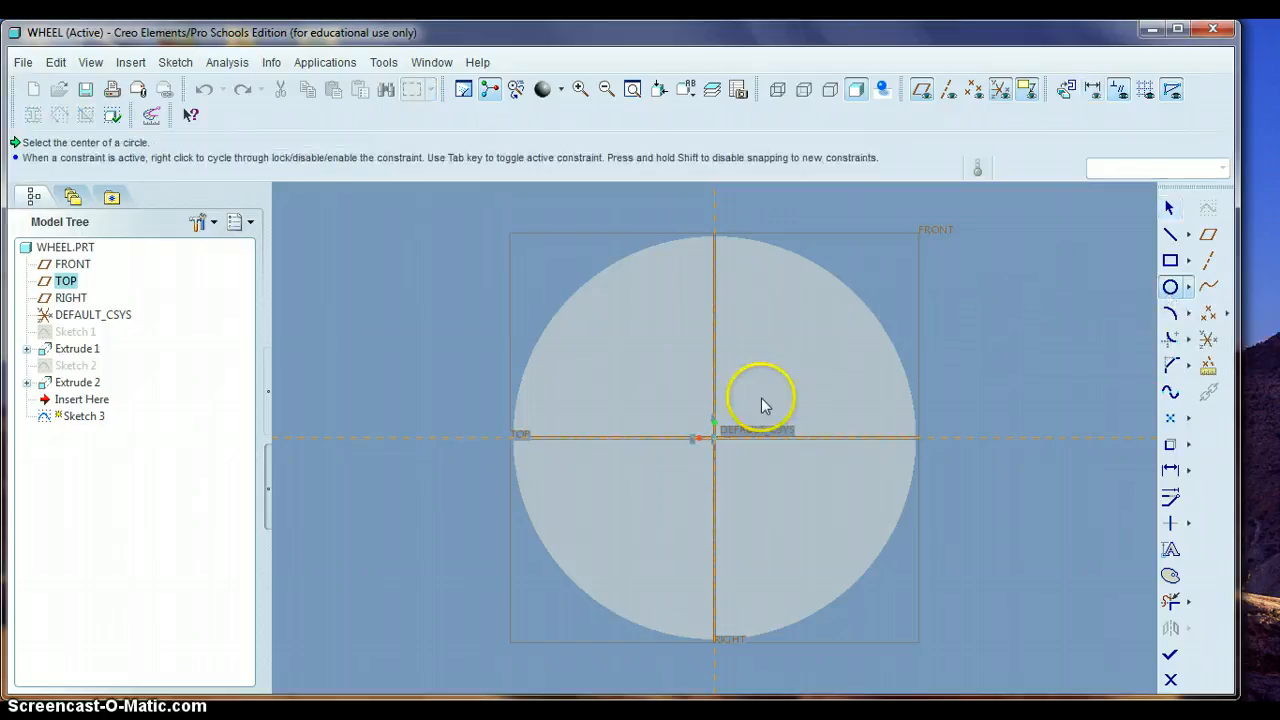
{"action": "left_click", "coordinate": [714, 440]}
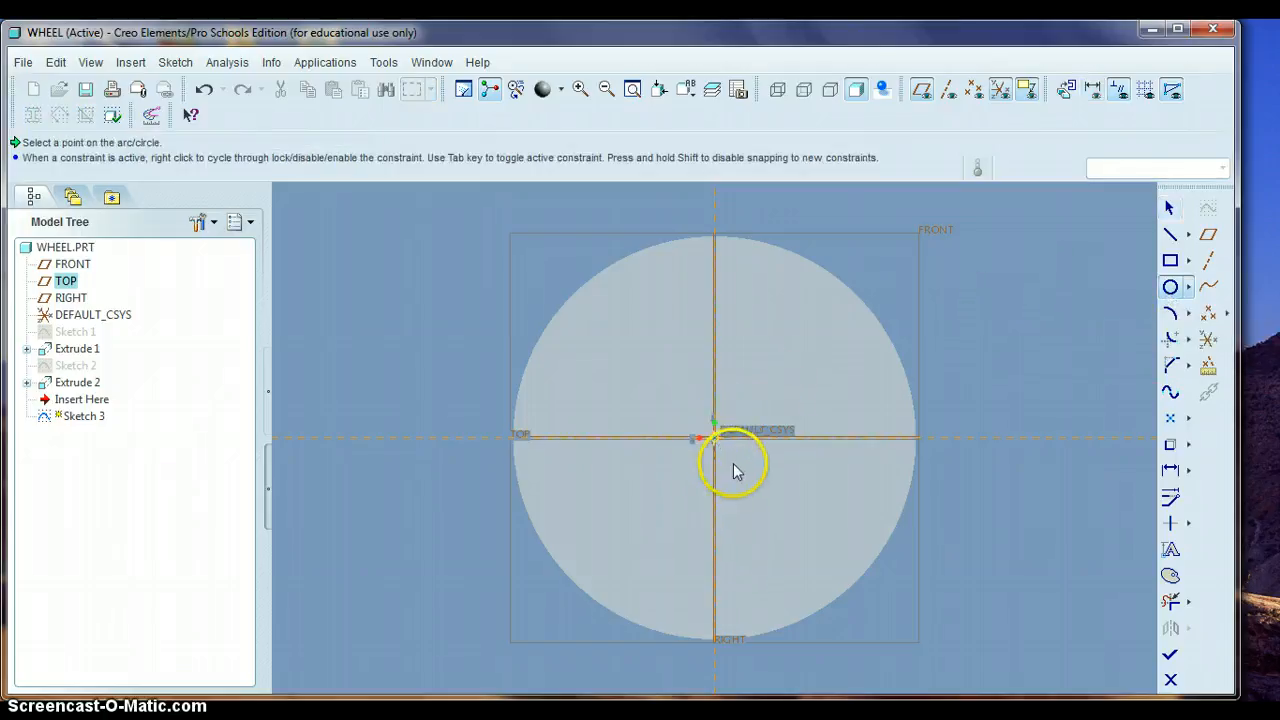
{"action": "left_click", "coordinate": [800, 528]}
{"action": "middle_click", "coordinate": [859, 487]}
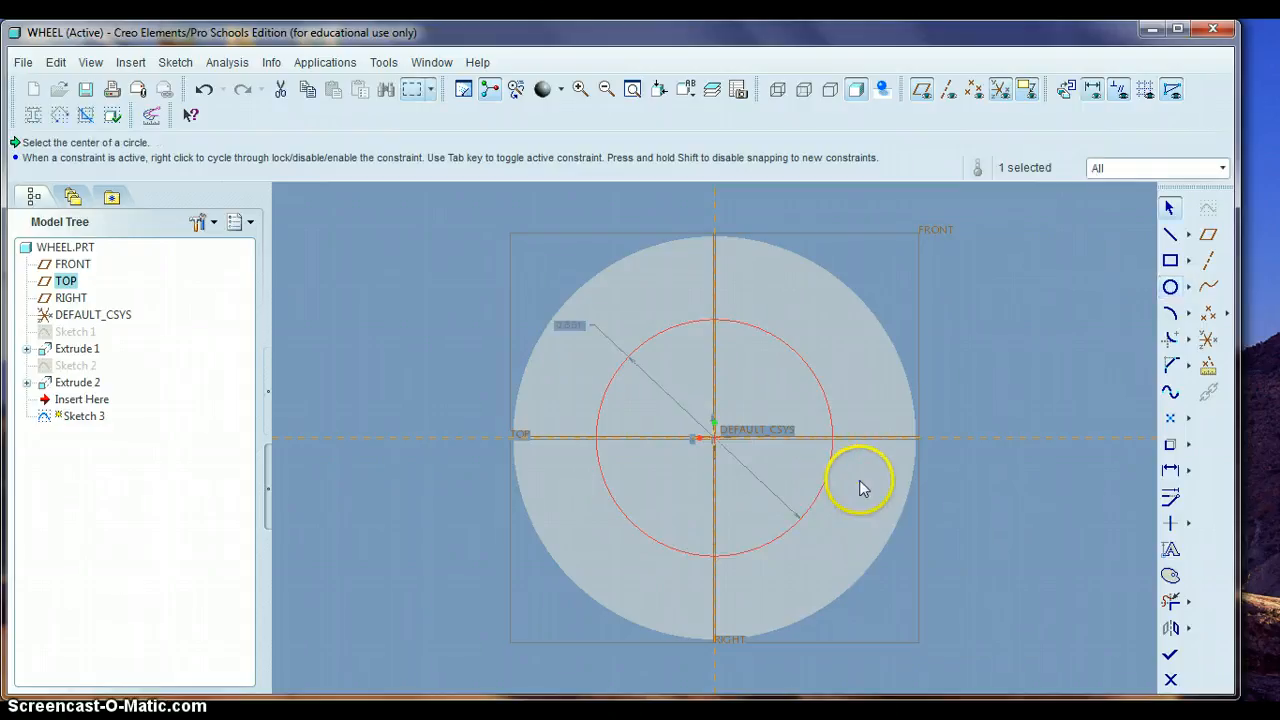
Step: Set the new circle's diameter to 1
{"action": "left_click", "coordinate": [574, 328]}
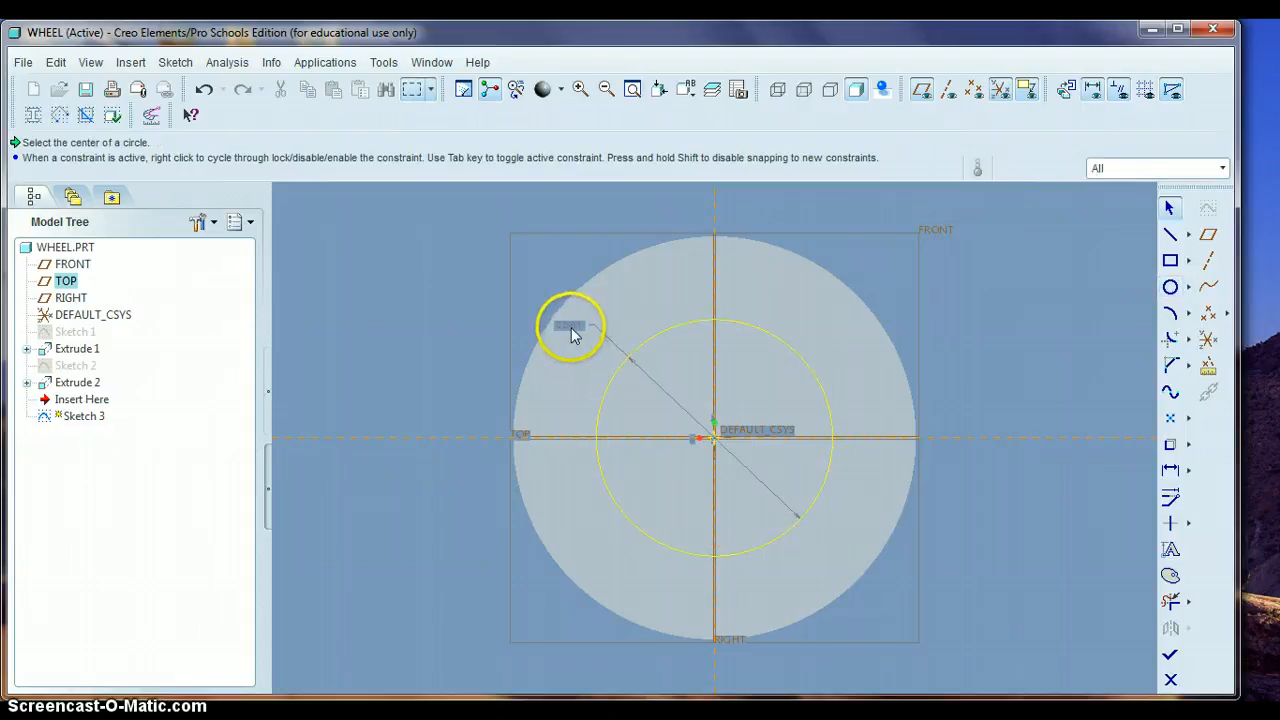
{"action": "double_click", "coordinate": [570, 328]}
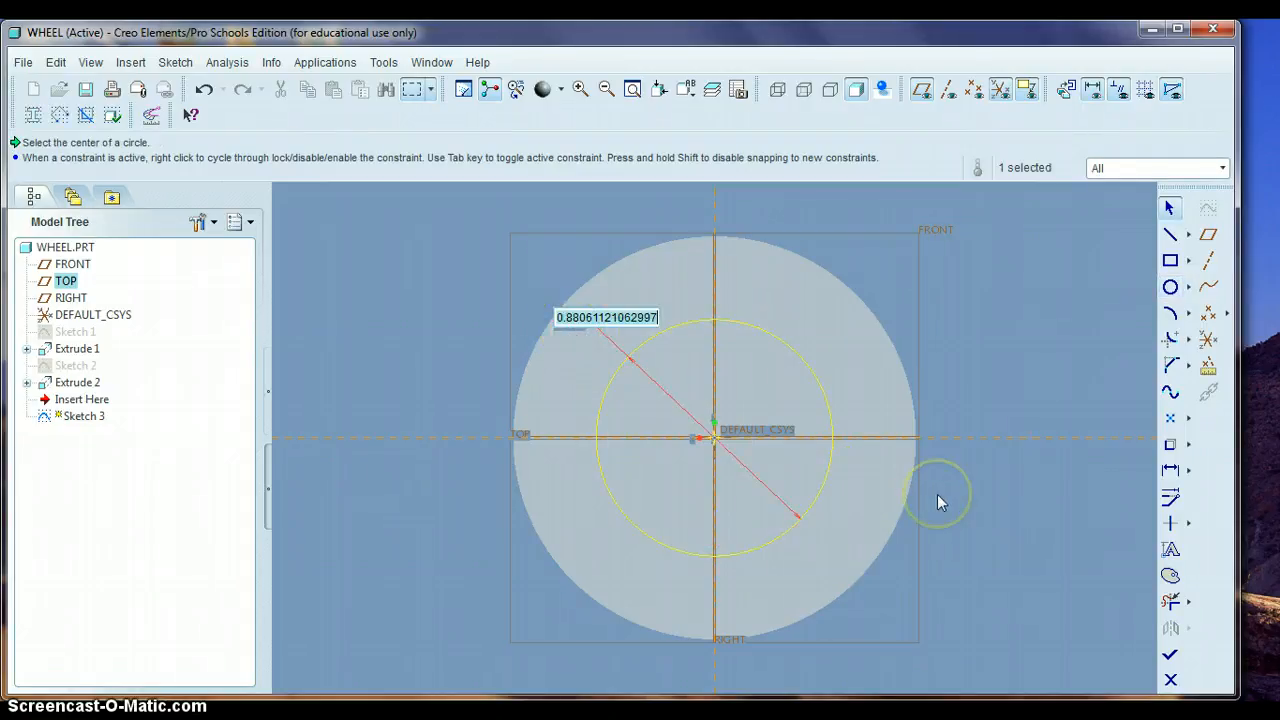
{"action": "type", "text": "1"}
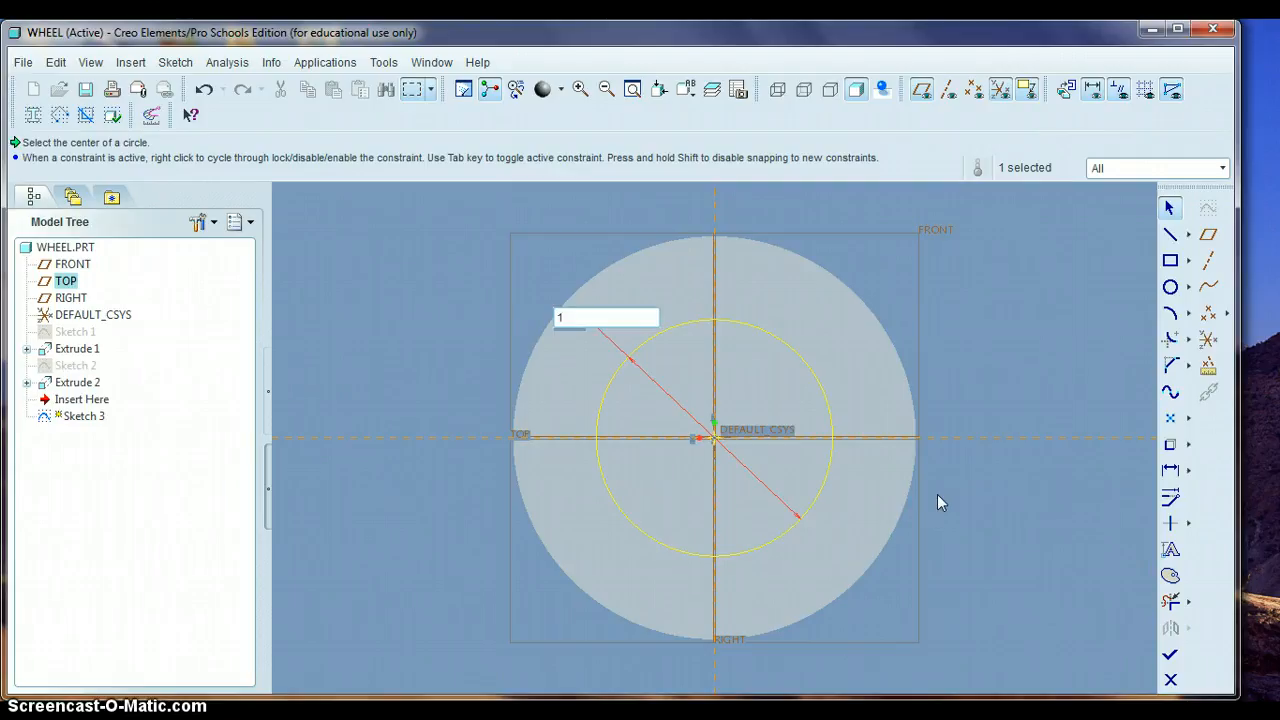
{"action": "key", "text": "Return"}
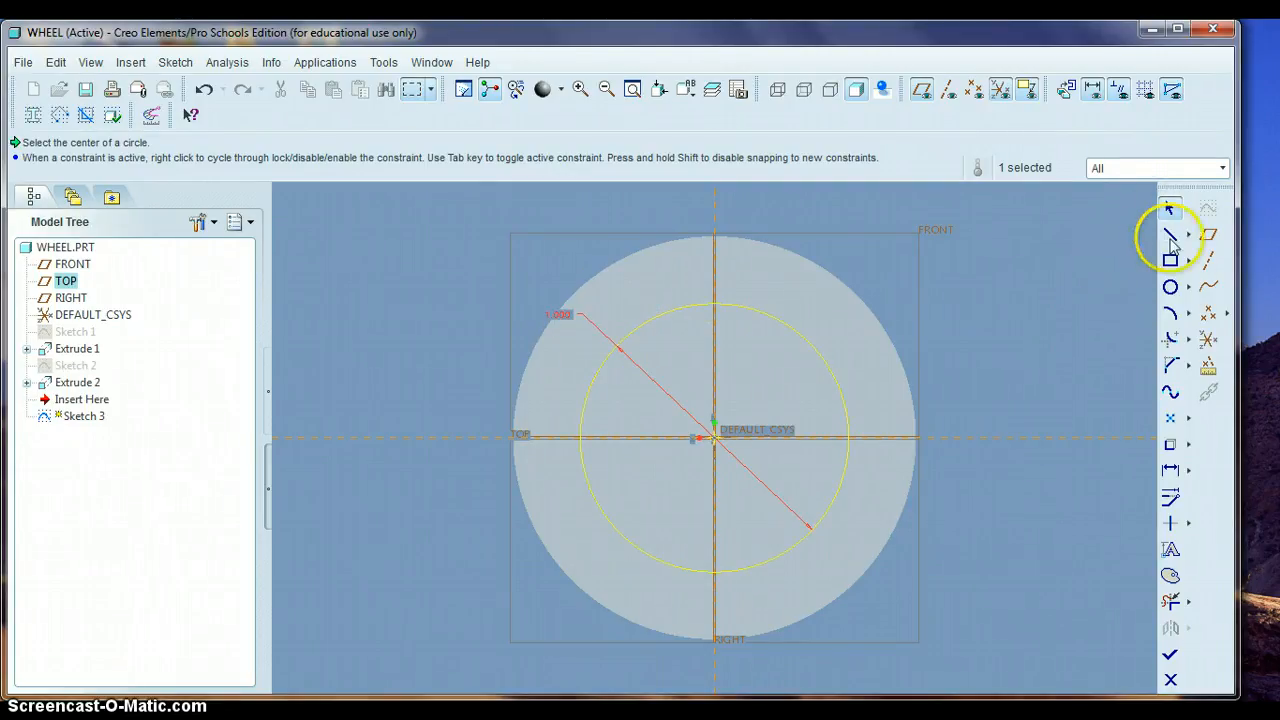
Step: Sketch a second, larger concentric circle about 1.3 in diameter around the 1.000 circle
{"action": "left_click", "coordinate": [1172, 288]}
{"action": "left_click", "coordinate": [711, 442]}
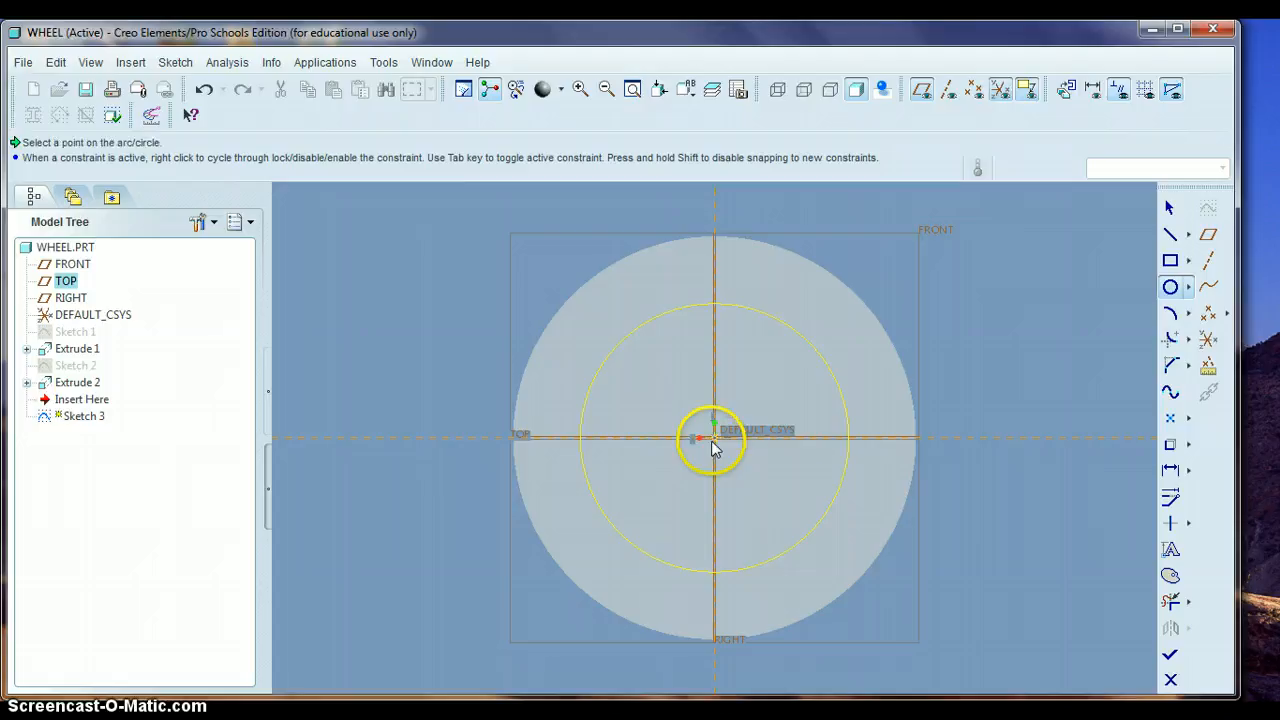
{"action": "left_click", "coordinate": [834, 563]}
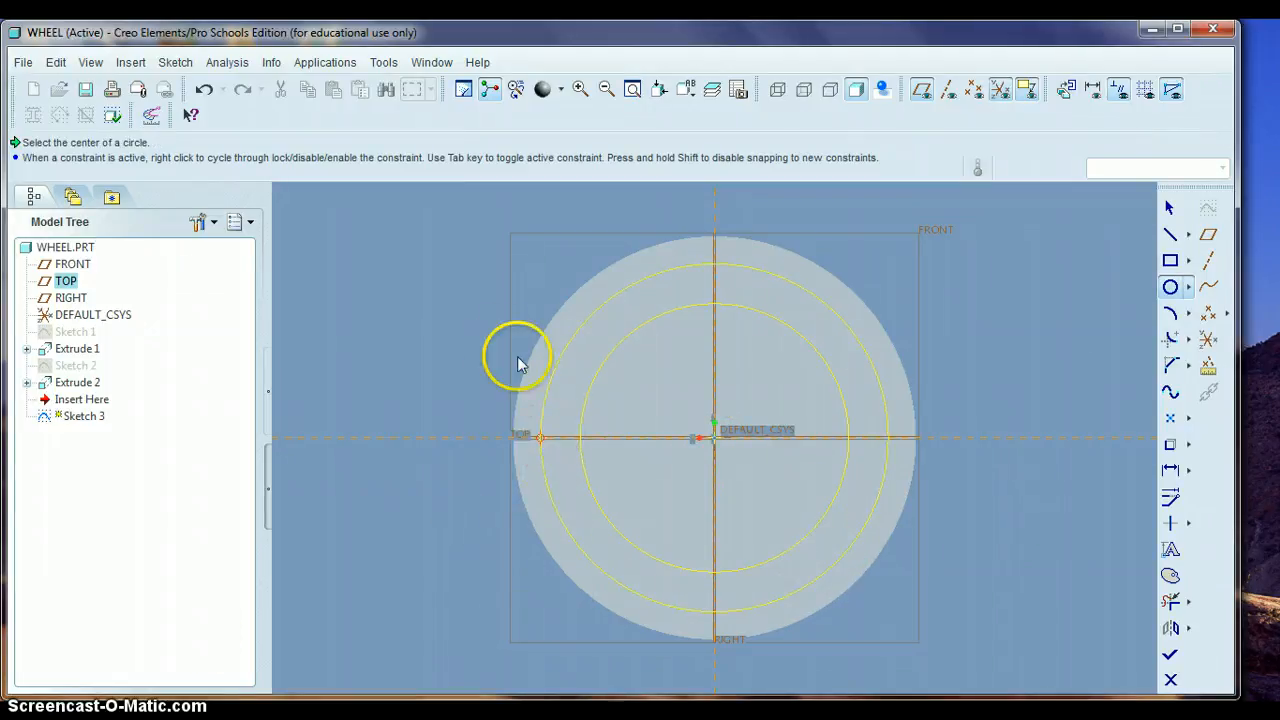
{"action": "left_click", "coordinate": [1170, 207]}
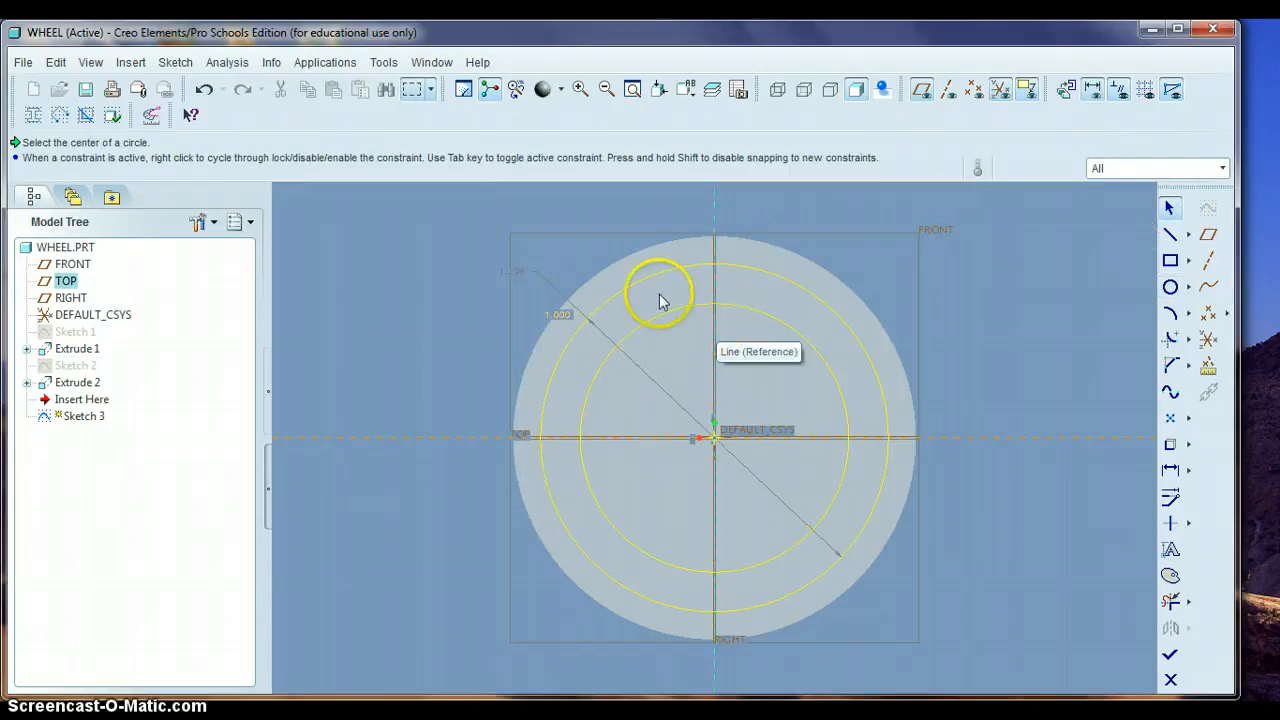
Step: Set the outer circle's diameter to 1.188
{"action": "double_click", "coordinate": [517, 280]}
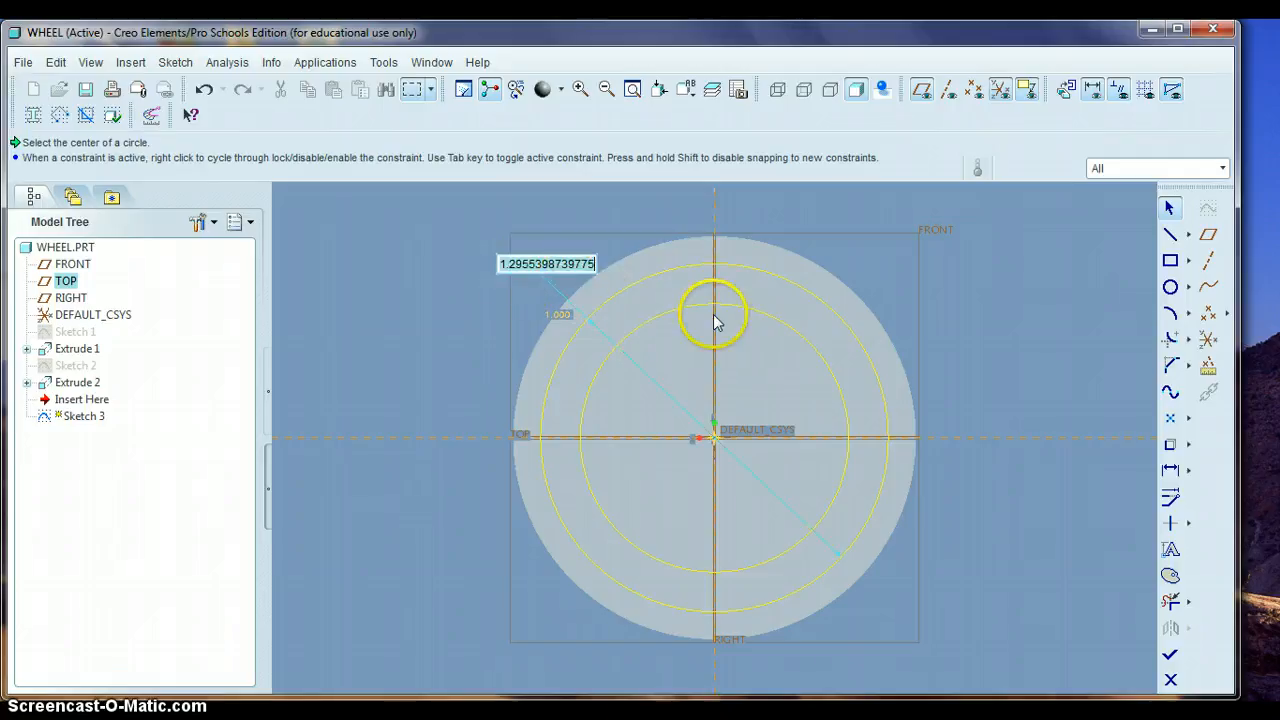
{"action": "type", "text": "1.1"}
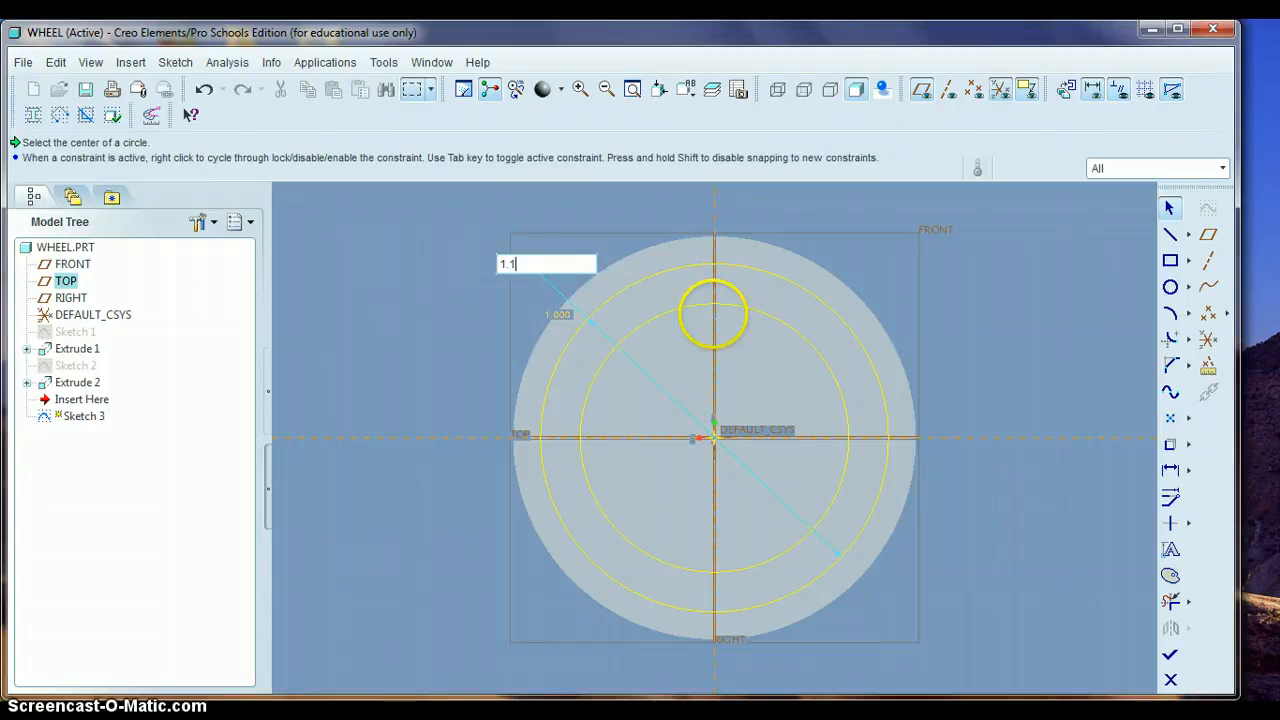
{"action": "type", "text": "88"}
{"action": "key", "text": "Return"}
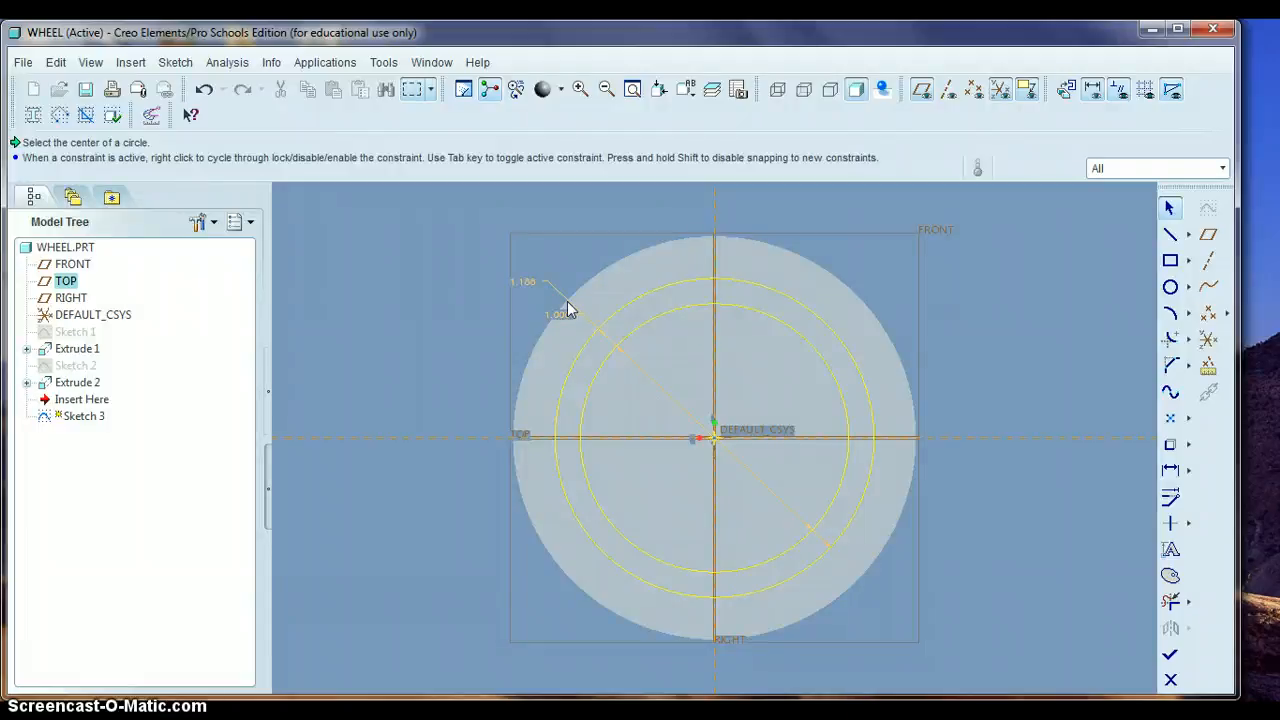
Step: Set the outer circle's diameter to 1.439
{"action": "left_click", "coordinate": [521, 284]}
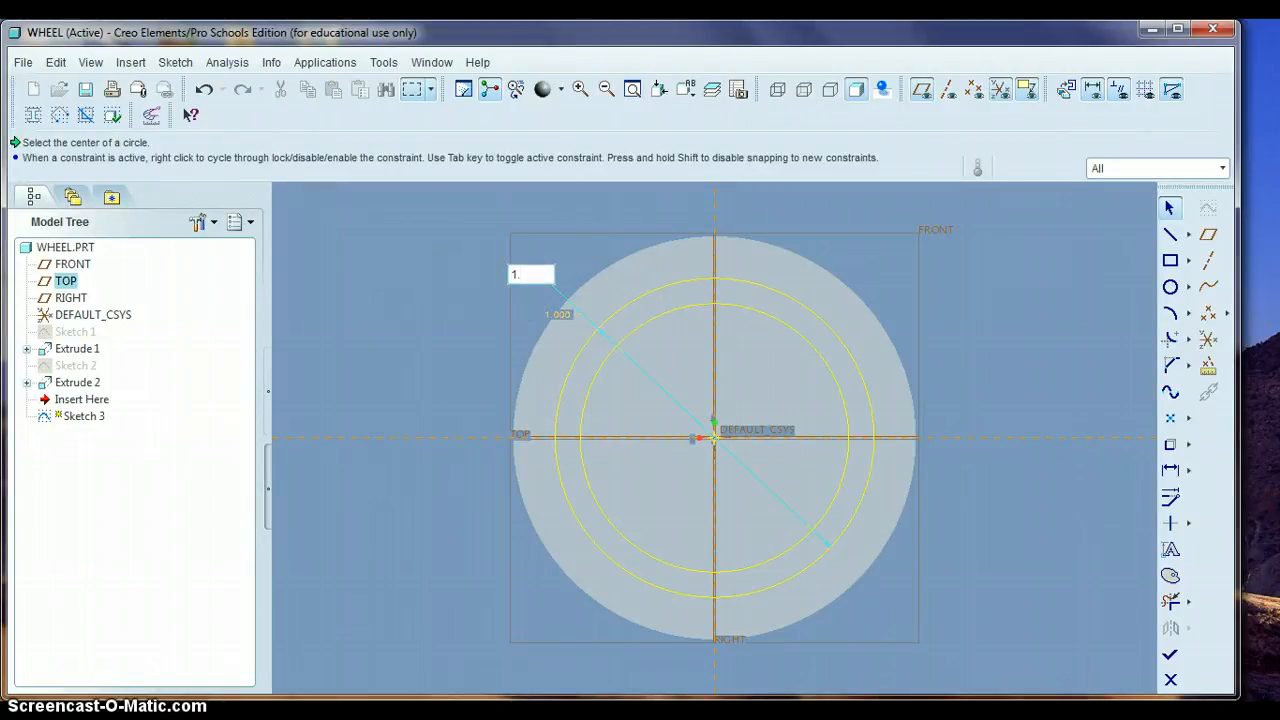
{"action": "type", "text": "1.439"}
{"action": "left_click", "coordinate": [804, 277]}
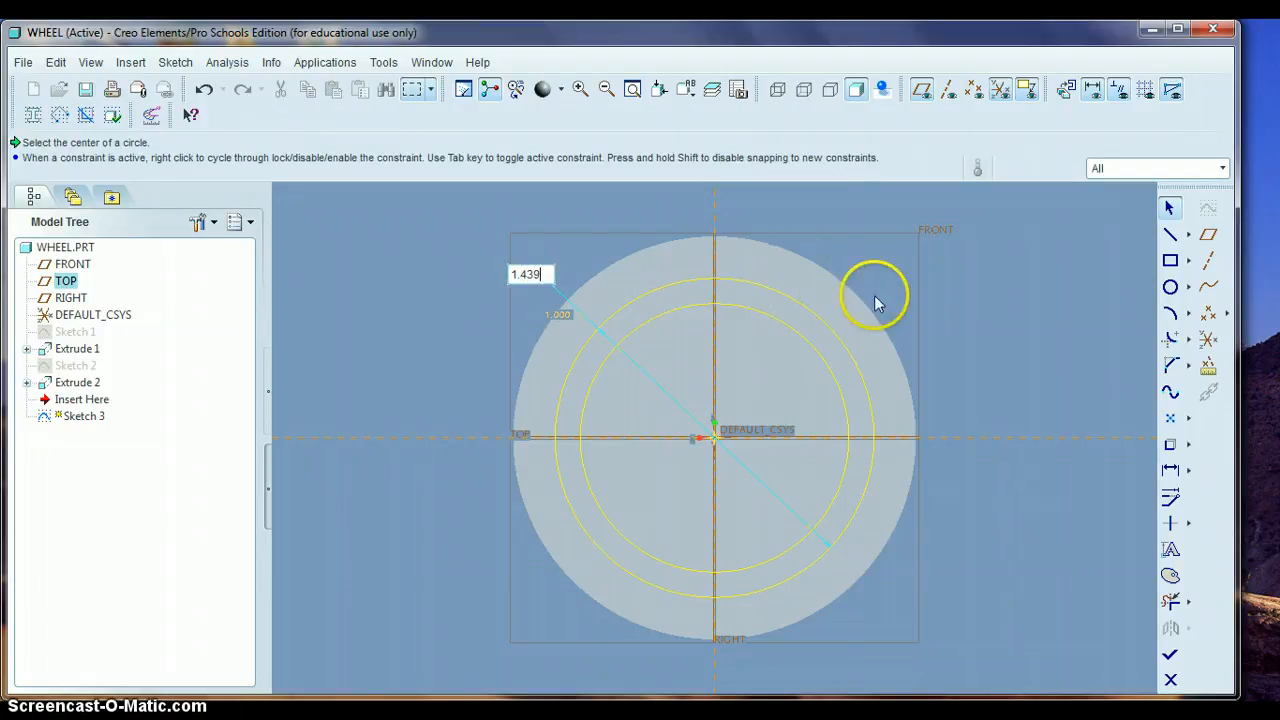
{"action": "key", "text": "Return"}
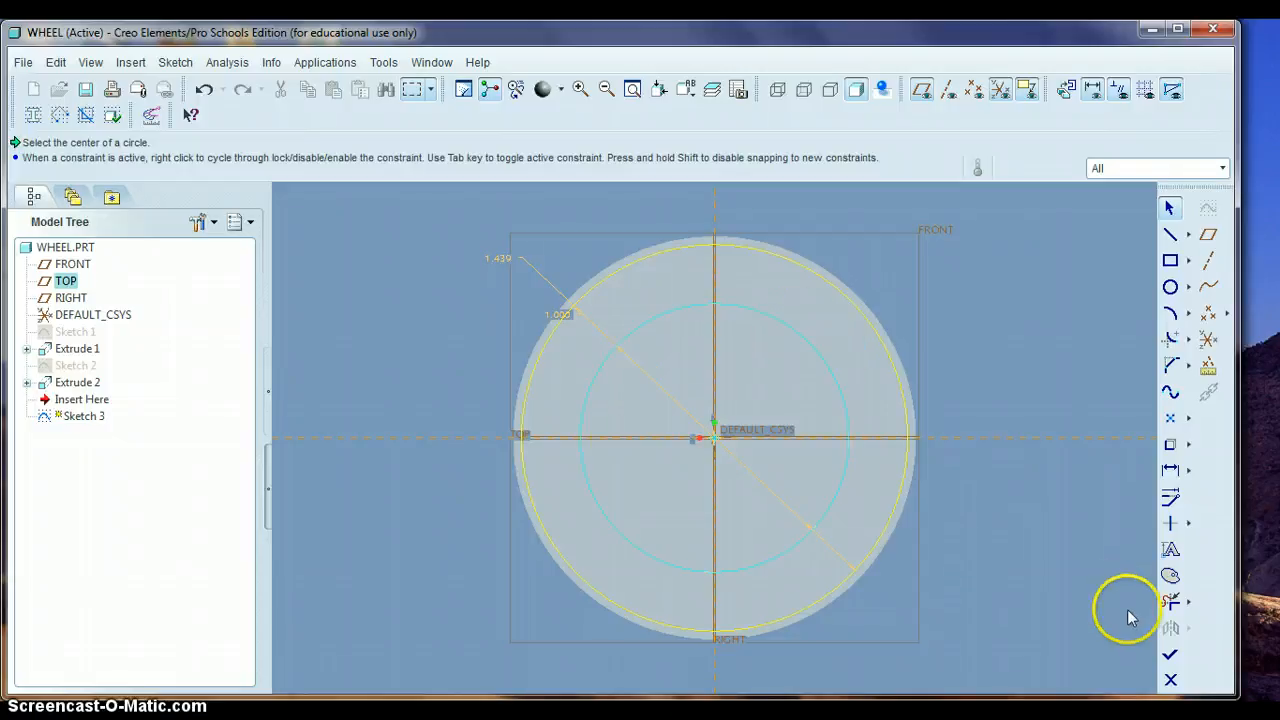
Step: Finish the sketch of two concentric circles and start an Extrude of the ring, directed into the disc
{"action": "left_click", "coordinate": [1172, 660]}
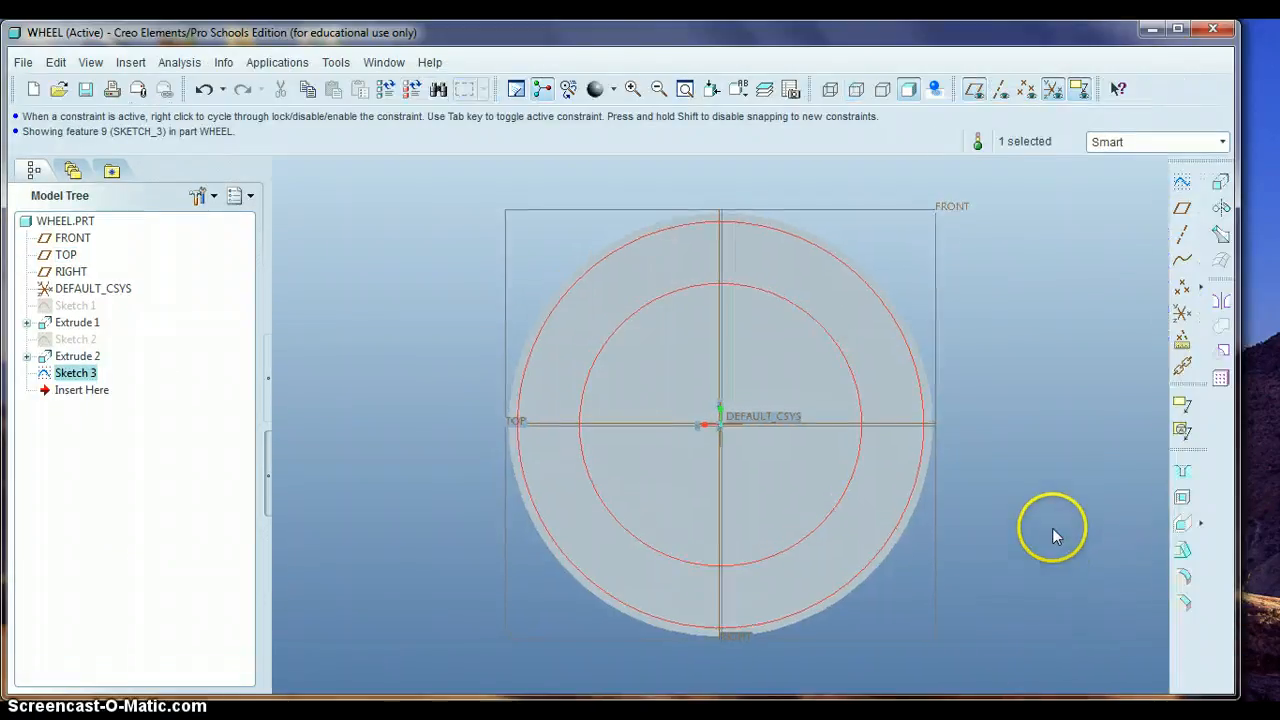
{"action": "middle_click_drag", "start_coordinate": [1052, 528], "coordinate": [1023, 537]}
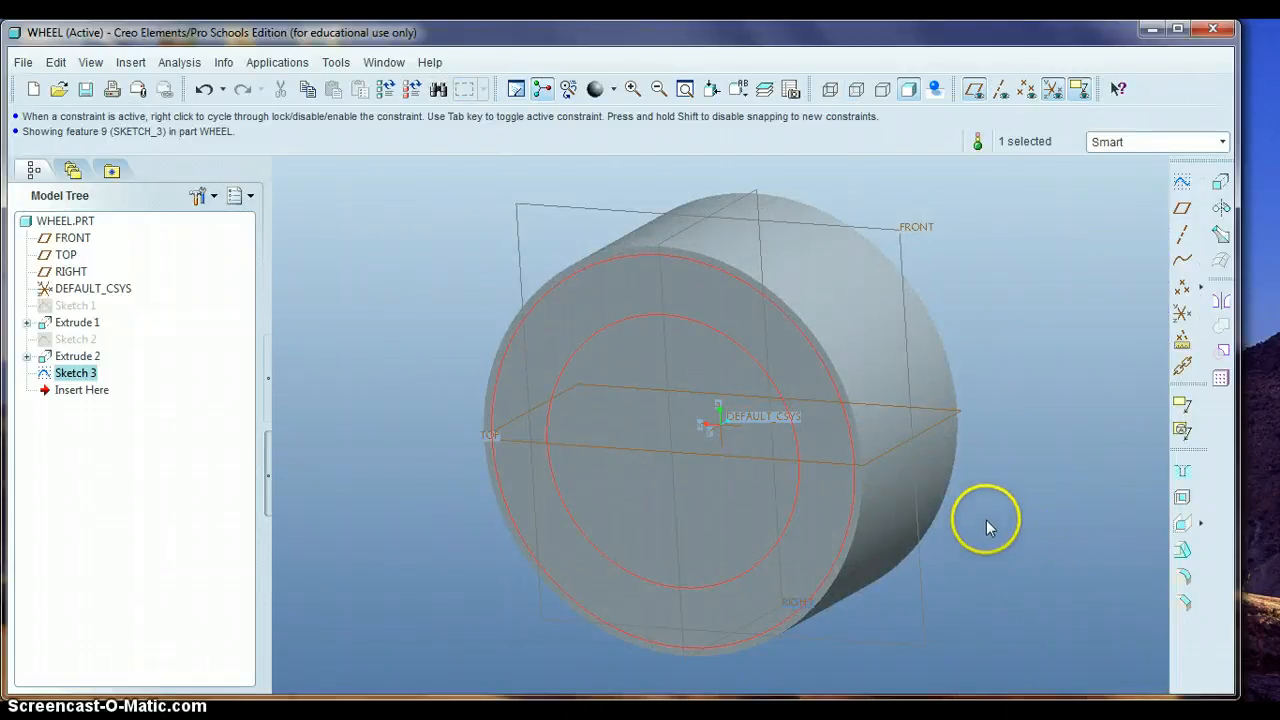
{"action": "left_click", "coordinate": [1220, 181]}
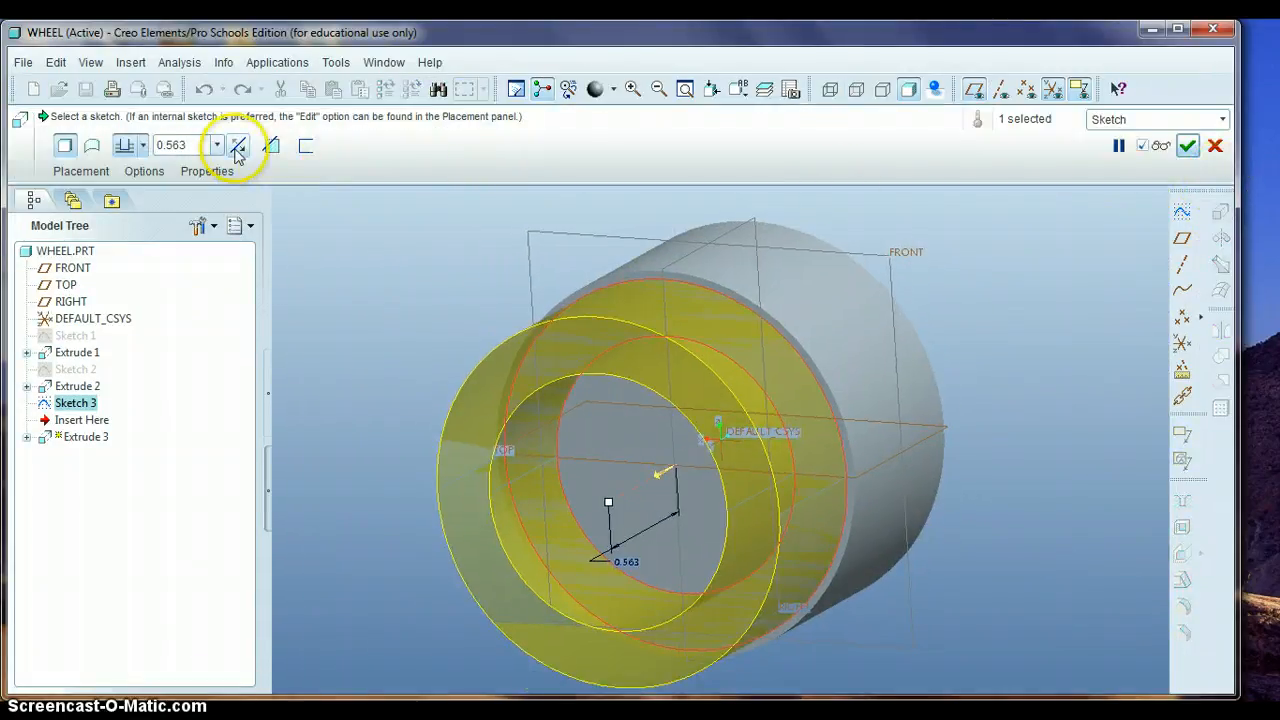
{"action": "left_click", "coordinate": [237, 147]}
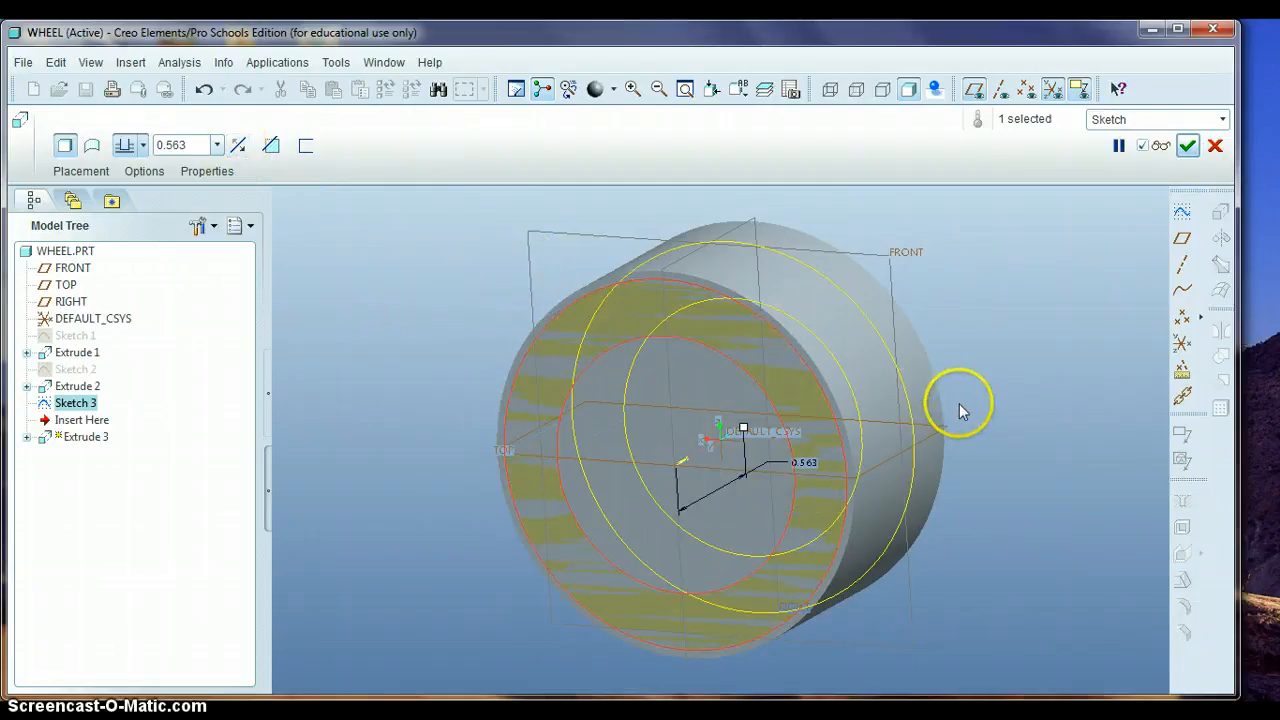
Step: Set the ring extrusion's depth to 0.75
{"action": "middle_click_drag", "start_coordinate": [957, 406], "coordinate": [904, 425]}
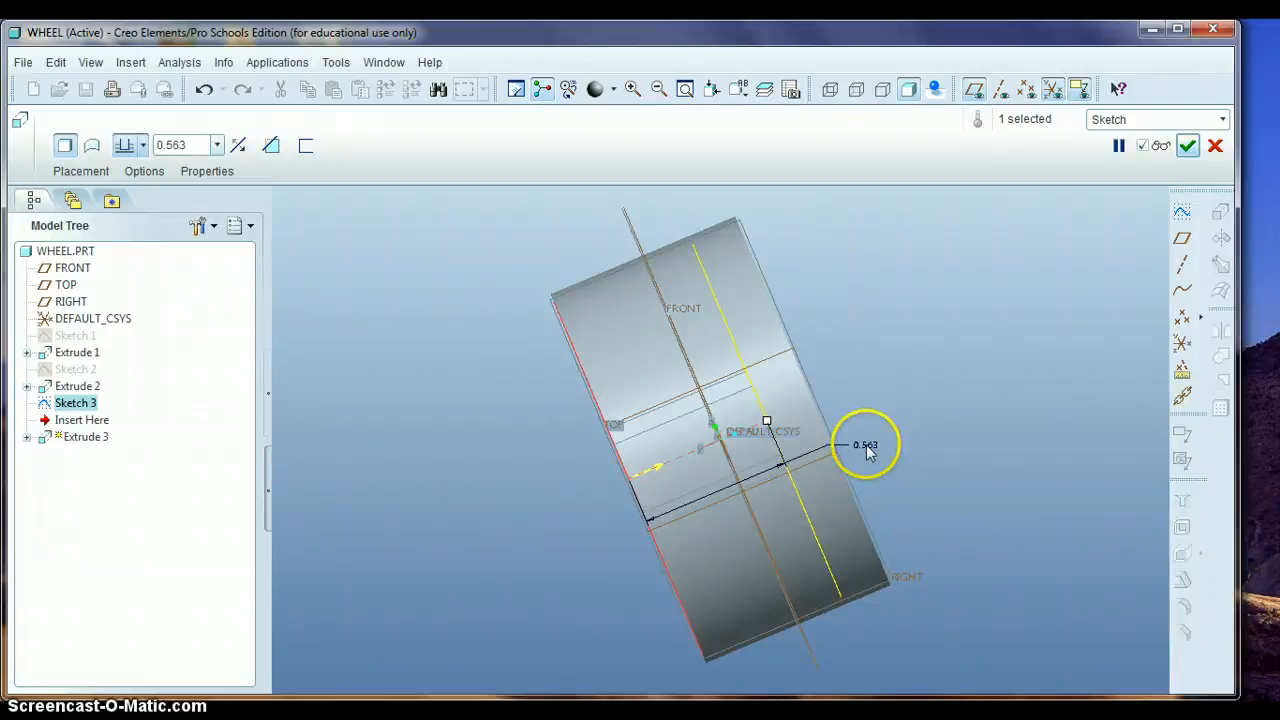
{"action": "mouse_move", "coordinate": [956, 451]}
{"action": "middle_mouse_down"}
{"action": "mouse_move", "coordinate": [943, 449]}
{"action": "mouse_move", "coordinate": [966, 449]}
{"action": "middle_mouse_up"}
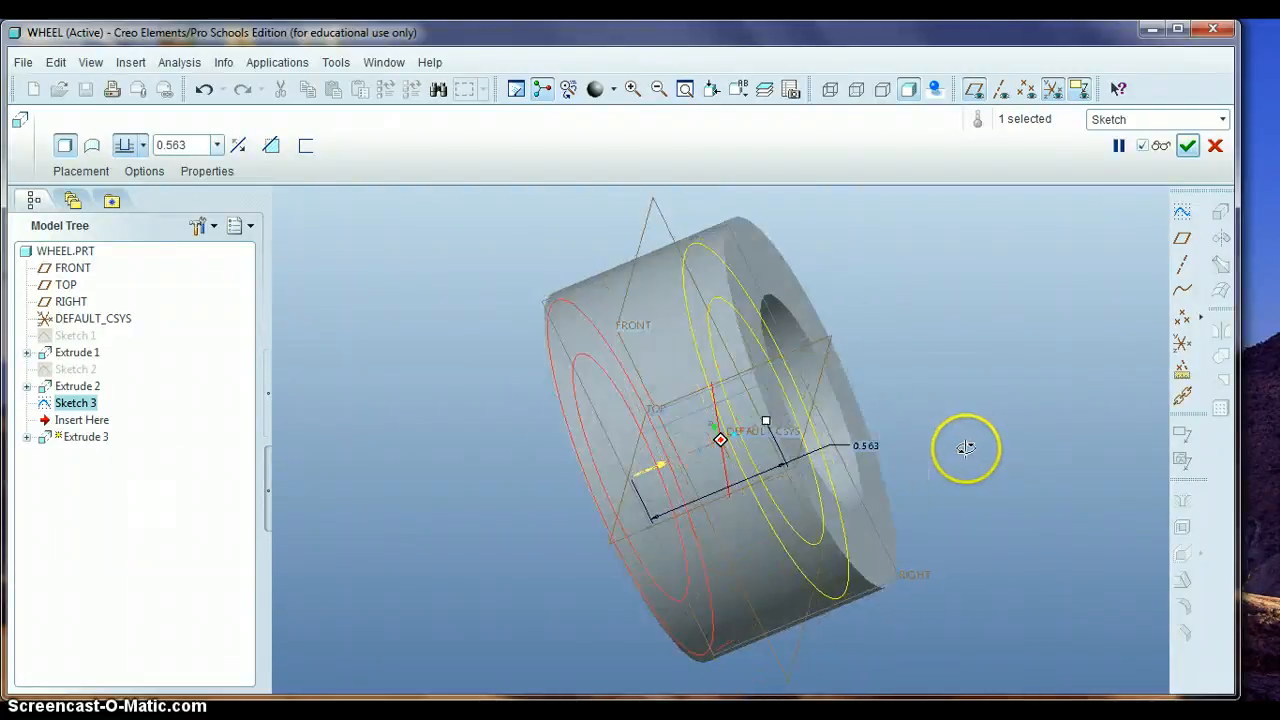
{"action": "double_click", "coordinate": [864, 453]}
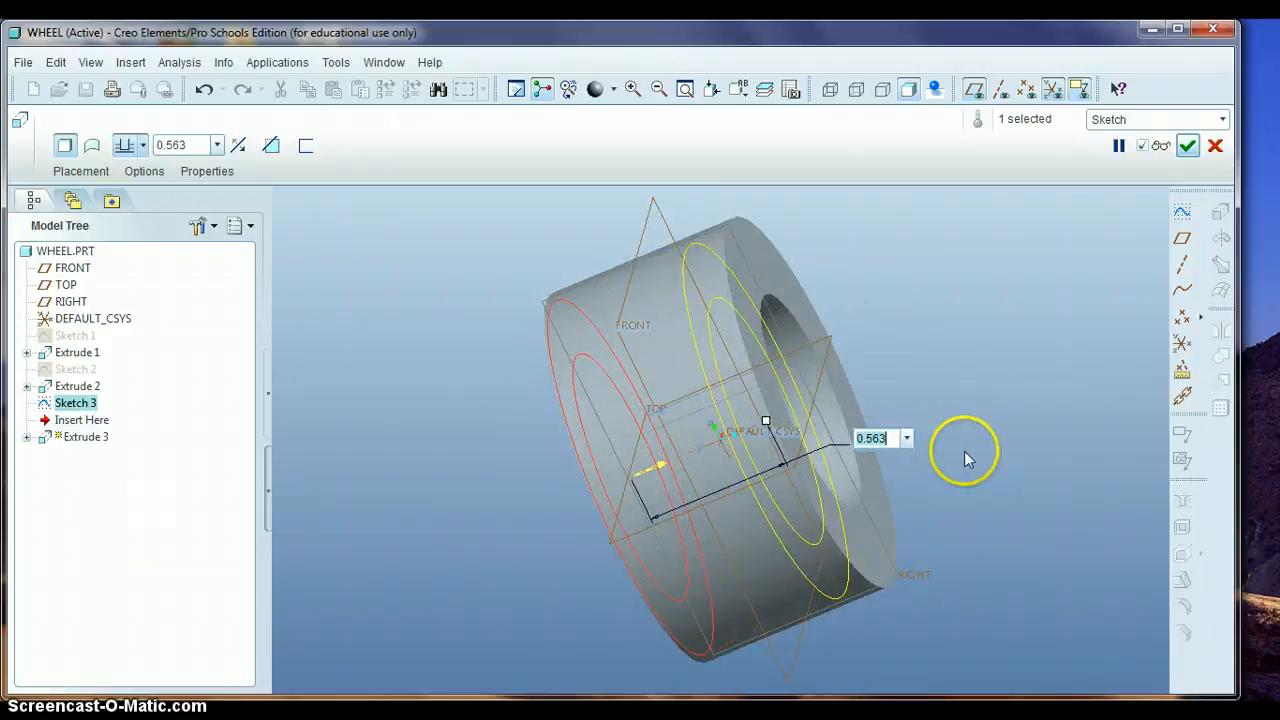
{"action": "type", "text": ".75"}
{"action": "key", "text": "Return"}
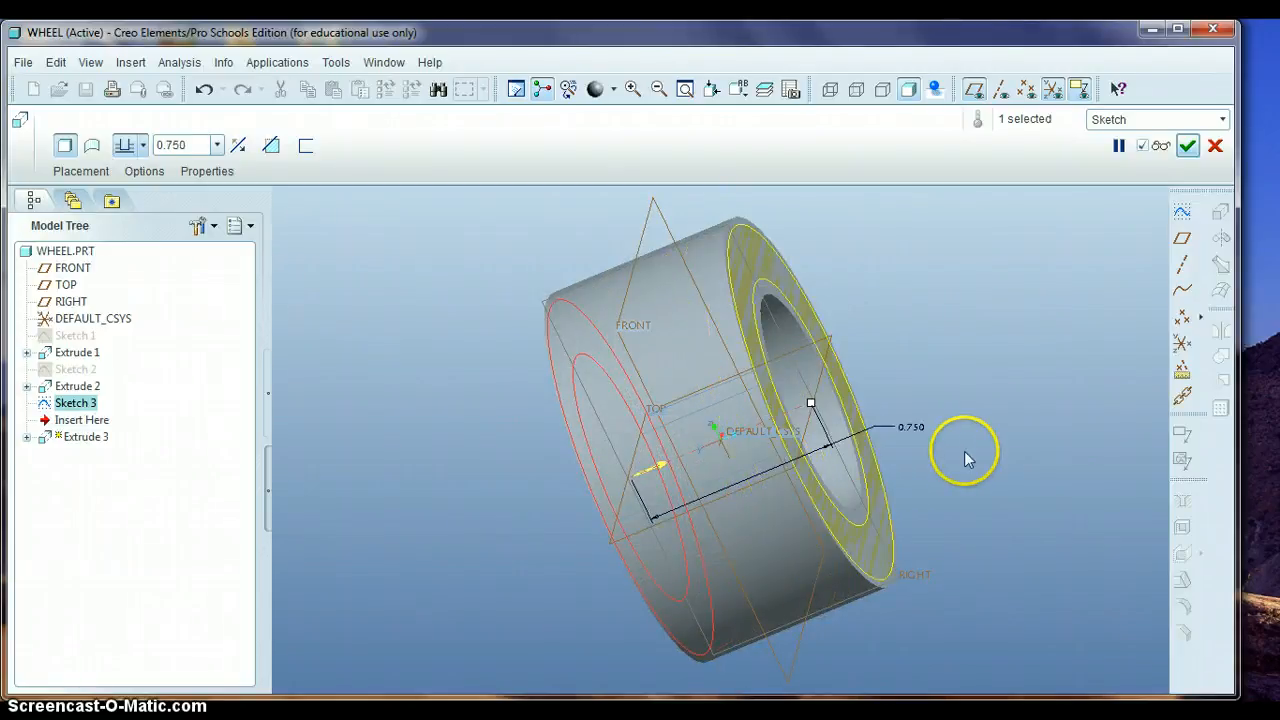
Step: Set the ring extrusion's depth to 0.625
{"action": "middle_click_drag", "start_coordinate": [999, 431], "coordinate": [996, 432]}
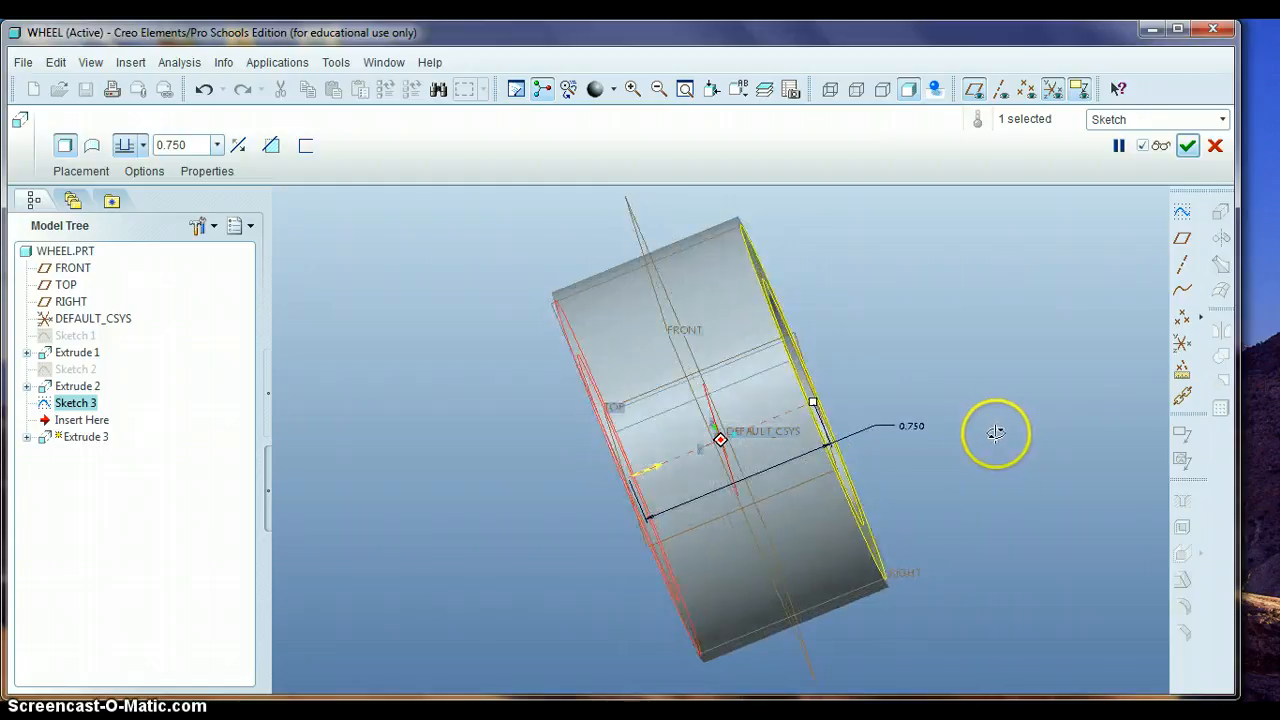
{"action": "double_click", "coordinate": [911, 426]}
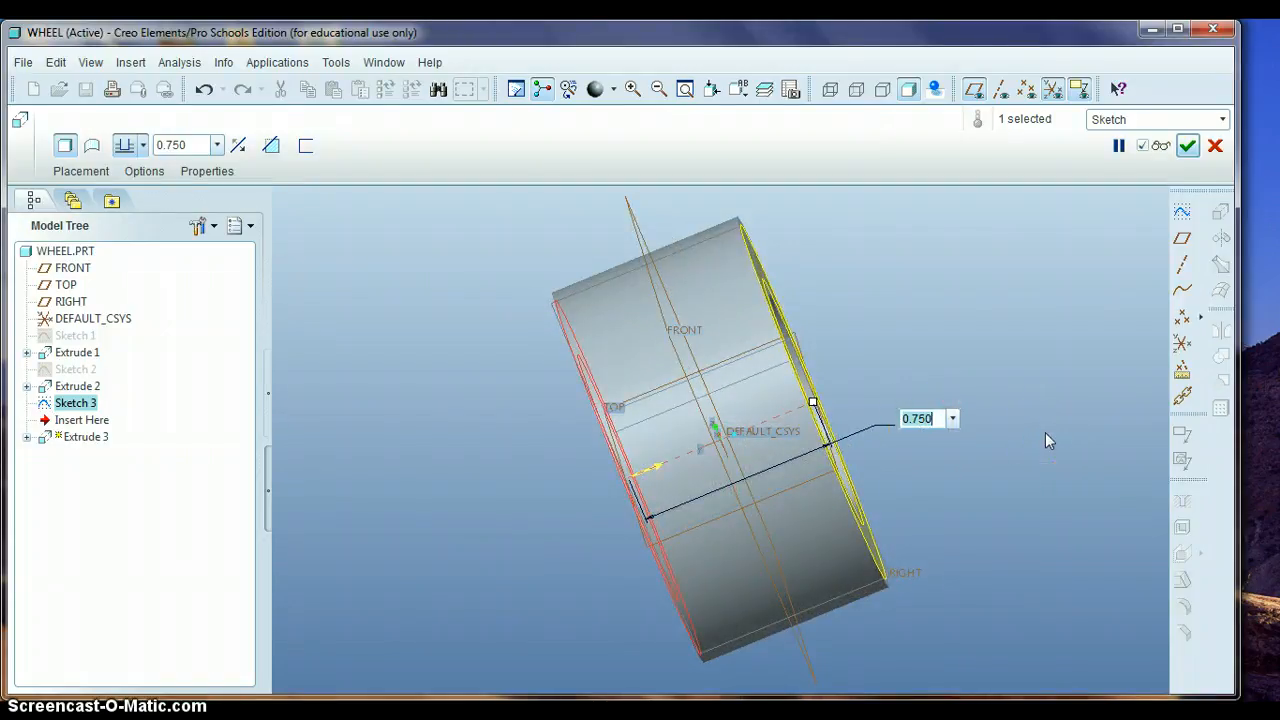
{"action": "key", "text": "BackSpace"}
{"action": "type", "text": "625"}
{"action": "key", "text": "Return"}
{"action": "middle_click_drag", "start_coordinate": [1045, 432], "coordinate": [1011, 423]}
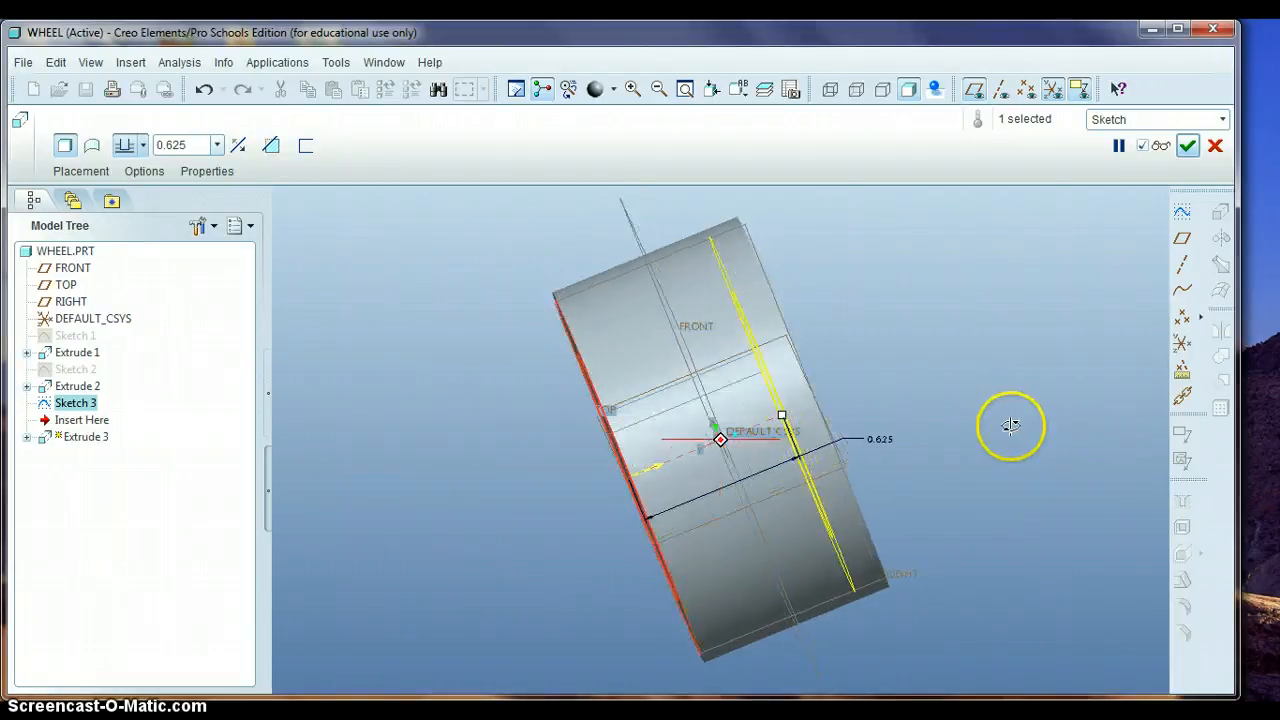
Step: Make the ring extrusion remove material from the disc and complete the cut
{"action": "left_click", "coordinate": [272, 146]}
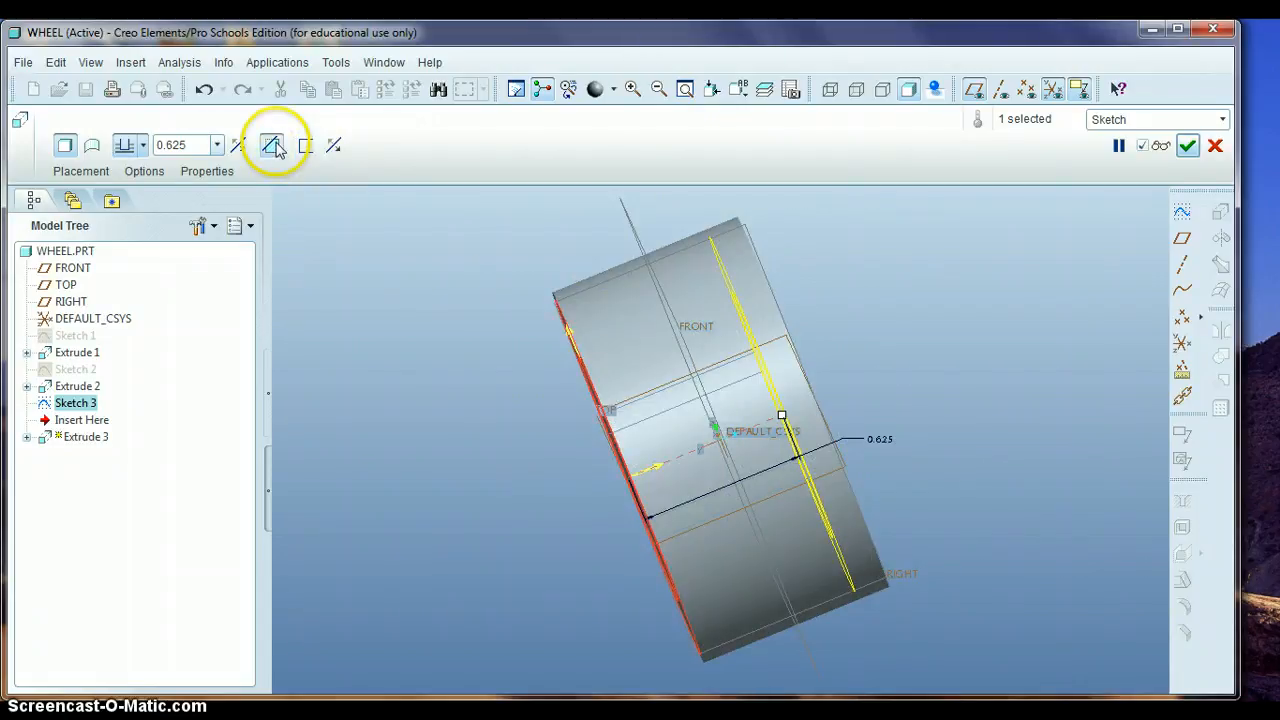
{"action": "left_click", "coordinate": [1188, 146]}
{"action": "middle_click_drag", "start_coordinate": [974, 371], "coordinate": [1034, 338]}
{"action": "left_click", "coordinate": [1076, 402]}
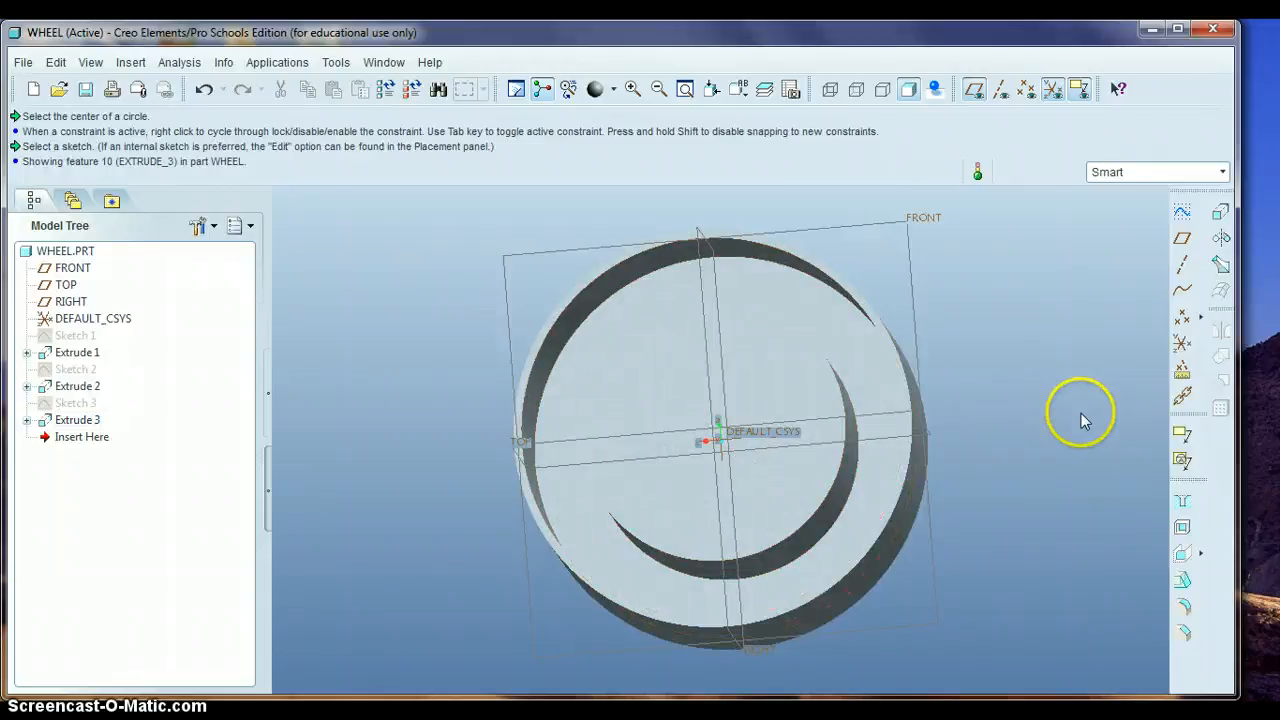
{"action": "mouse_move", "coordinate": [1081, 413]}
{"action": "middle_mouse_down"}
{"action": "mouse_move", "coordinate": [901, 420]}
{"action": "mouse_move", "coordinate": [1078, 410]}
{"action": "middle_mouse_up"}
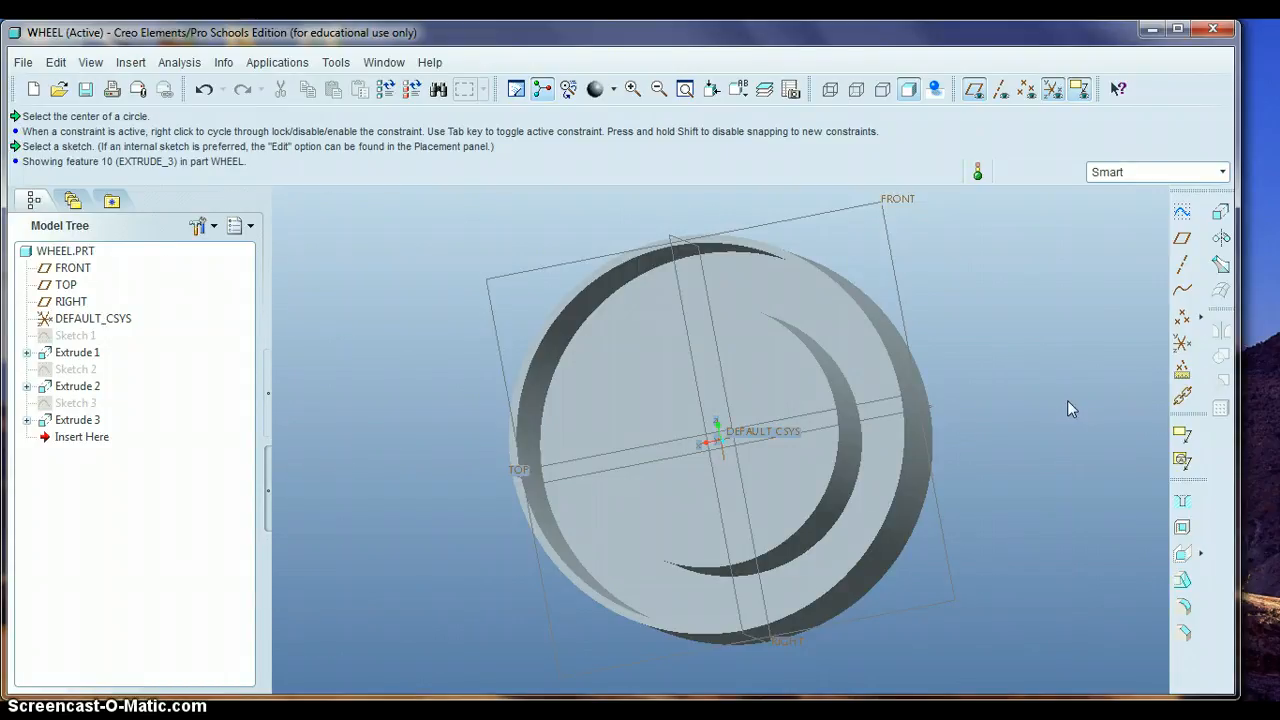
Step: Start a new sketch on the flat circular face inside the ring groove, with TOP as the orientation reference
{"action": "left_click", "coordinate": [1182, 215]}
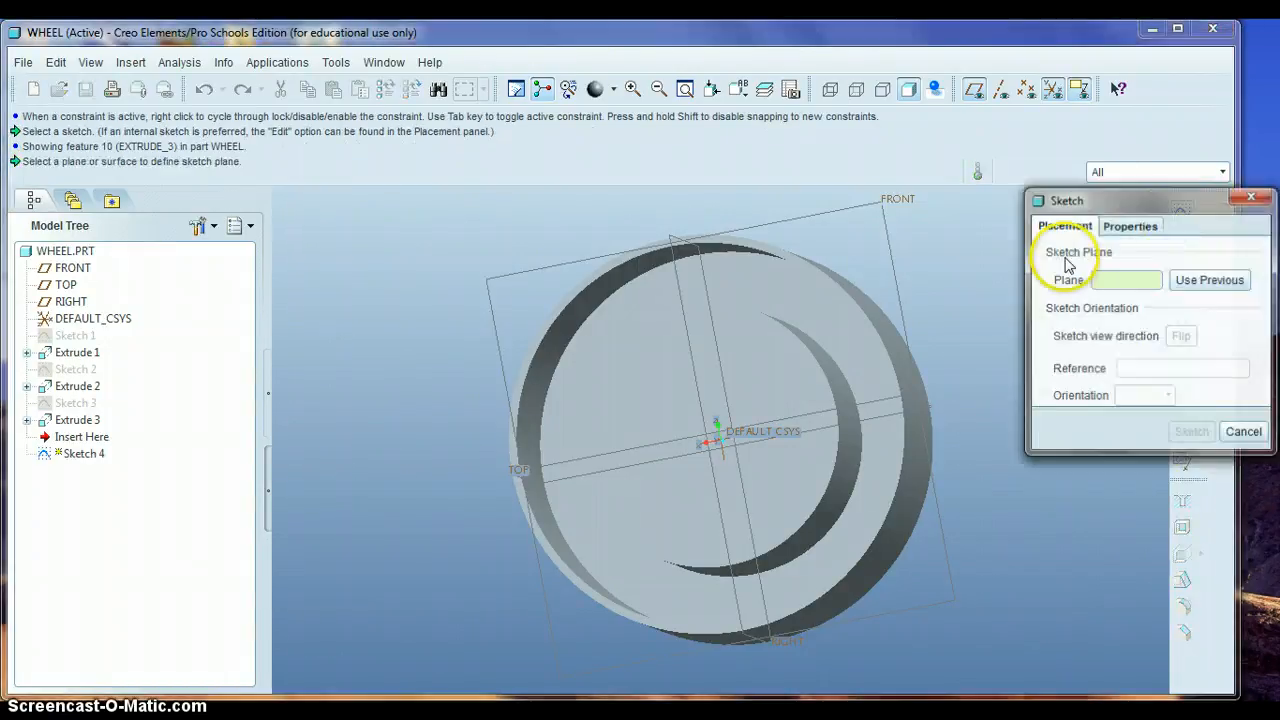
{"action": "left_click", "coordinate": [767, 379]}
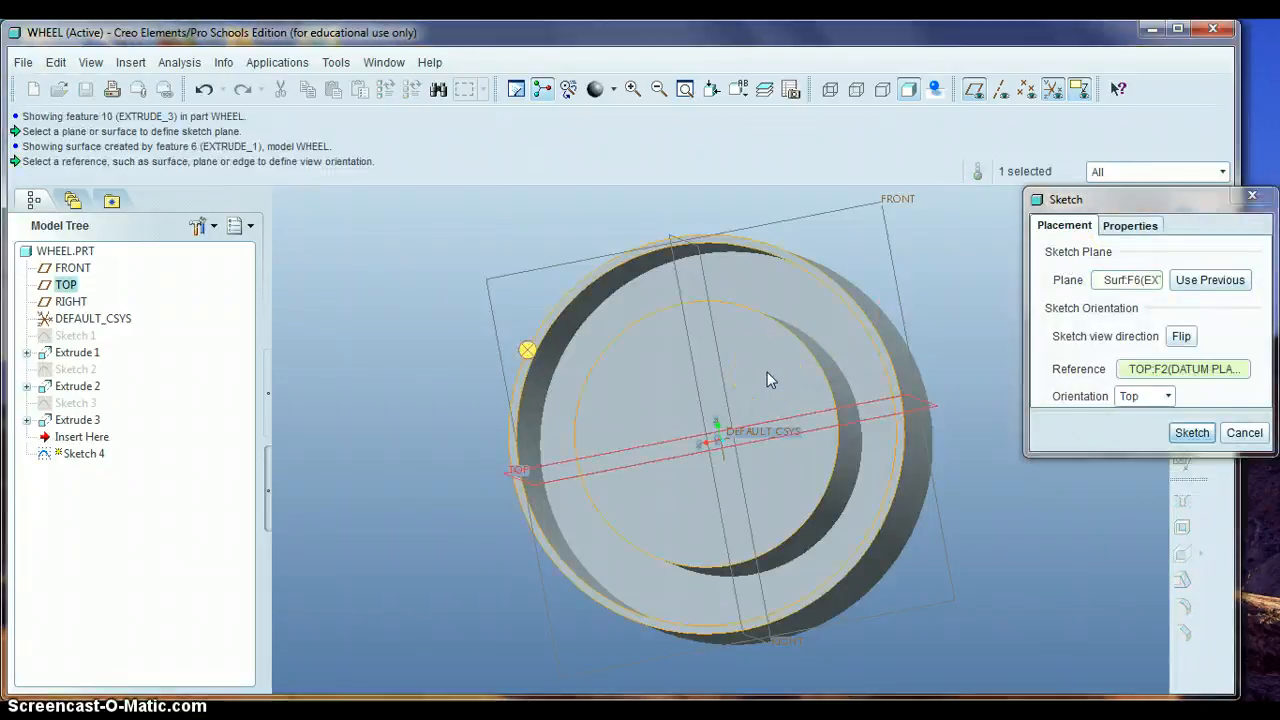
{"action": "left_click", "coordinate": [1180, 436]}
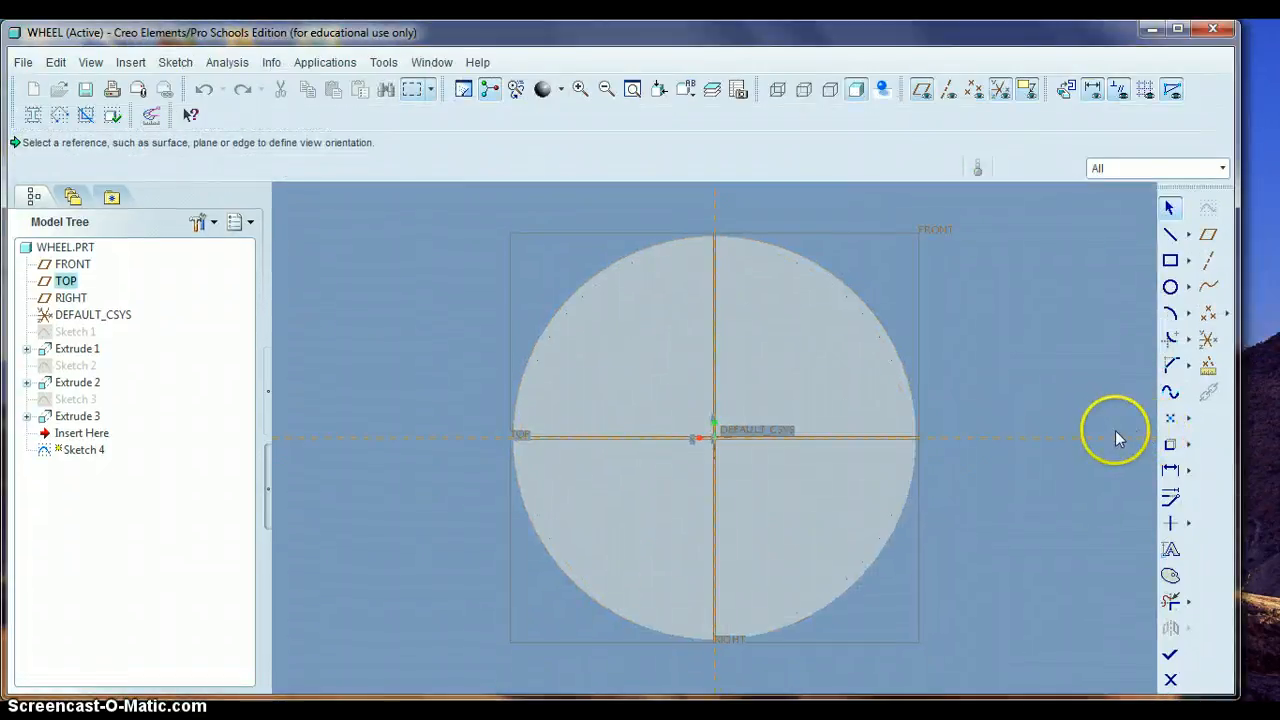
Step: Sketch a small circle centred on the origin and set its diameter to 0.25
{"action": "left_click", "coordinate": [1170, 287]}
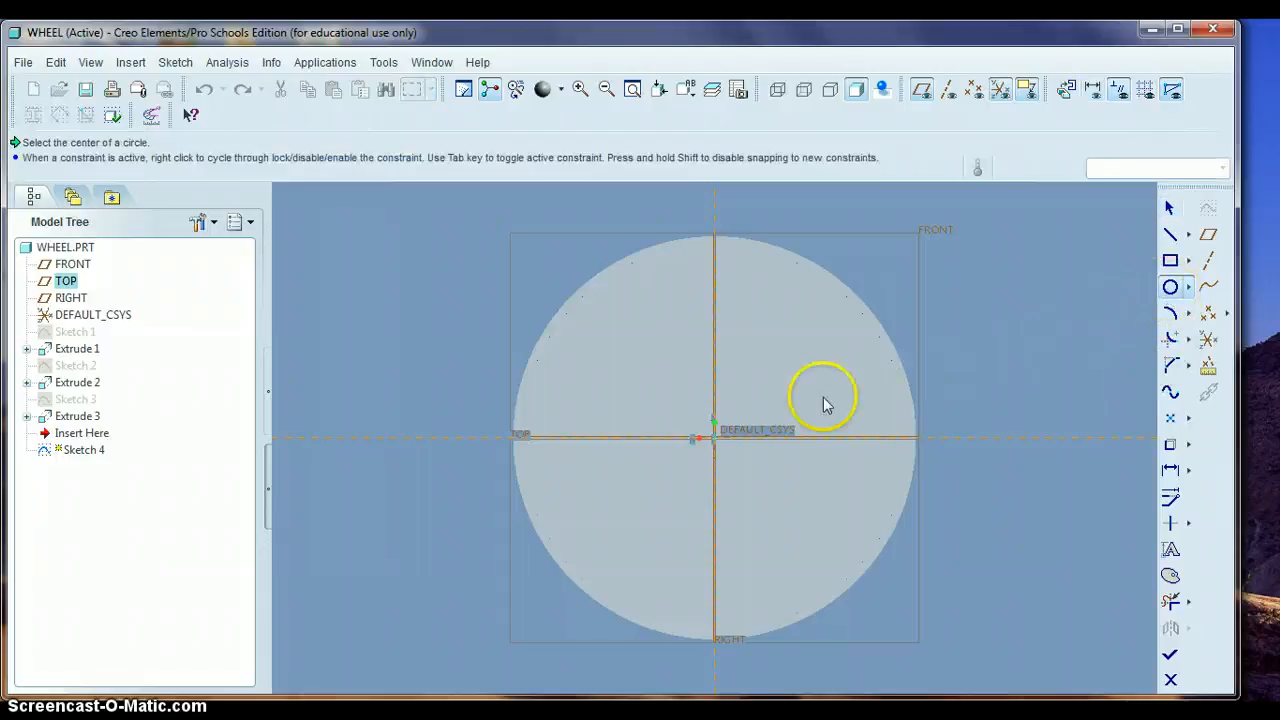
{"action": "left_click", "coordinate": [716, 437]}
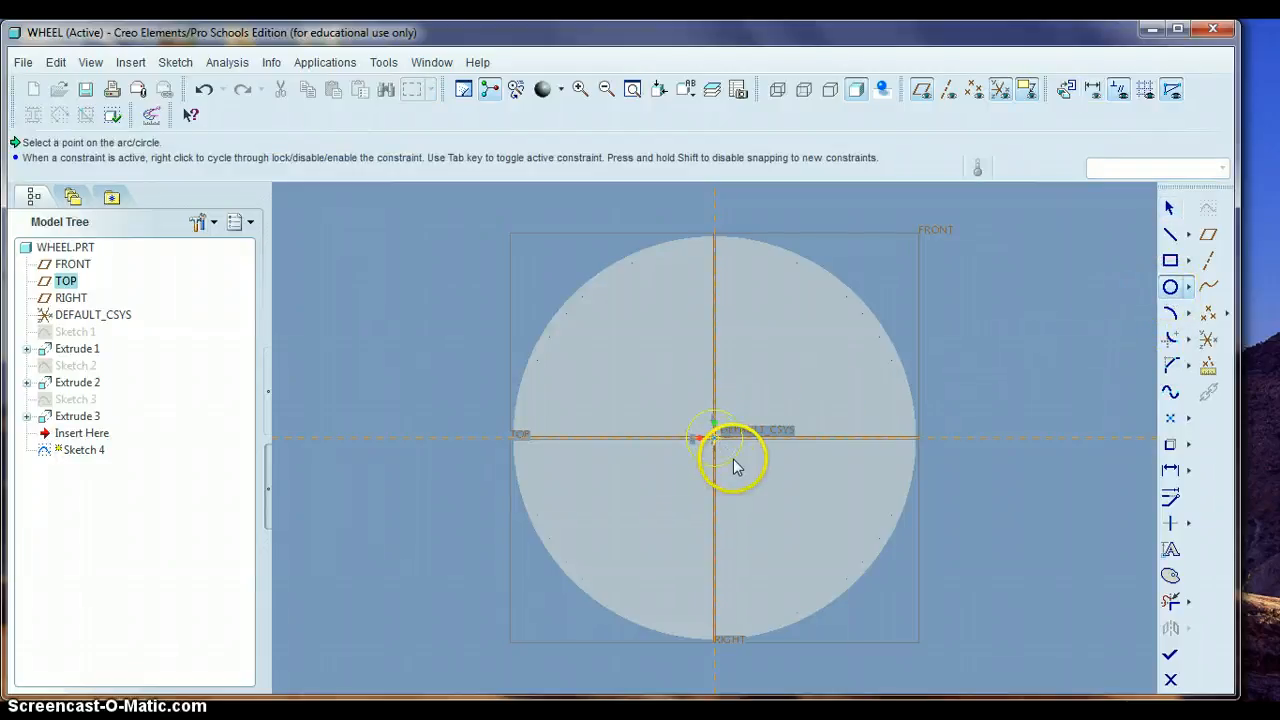
{"action": "left_click", "coordinate": [731, 459]}
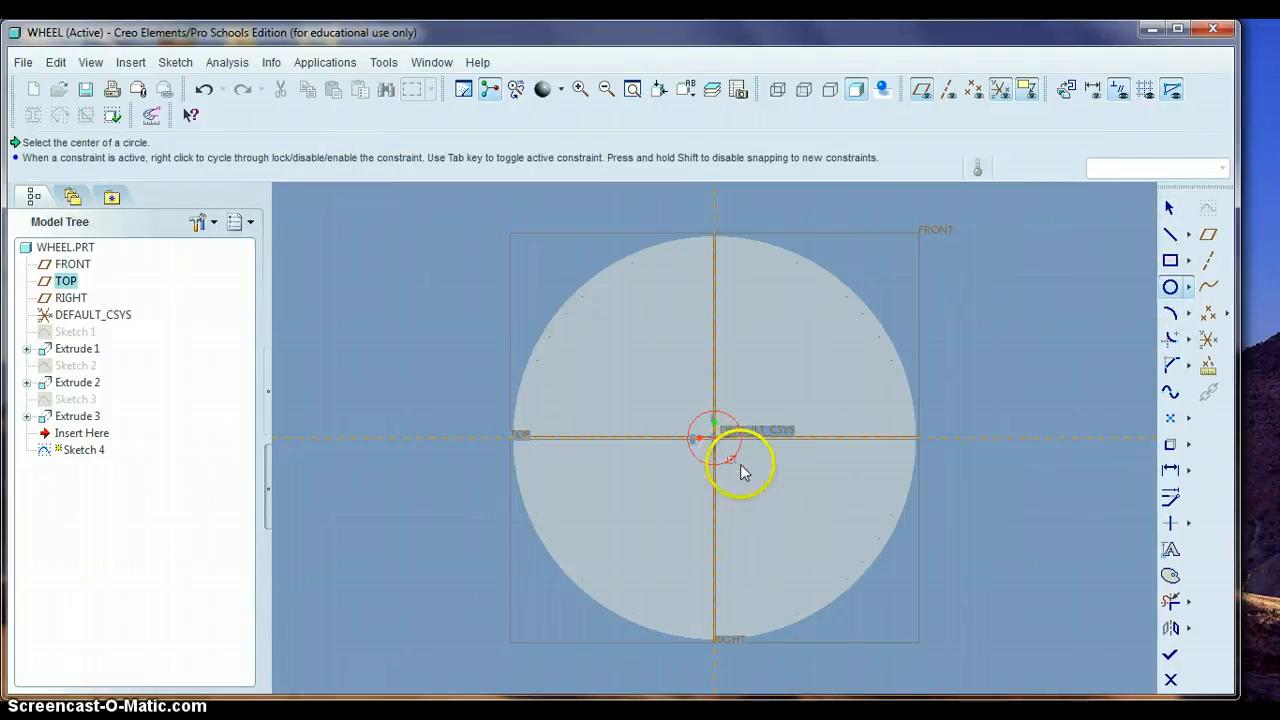
{"action": "middle_click", "coordinate": [741, 466]}
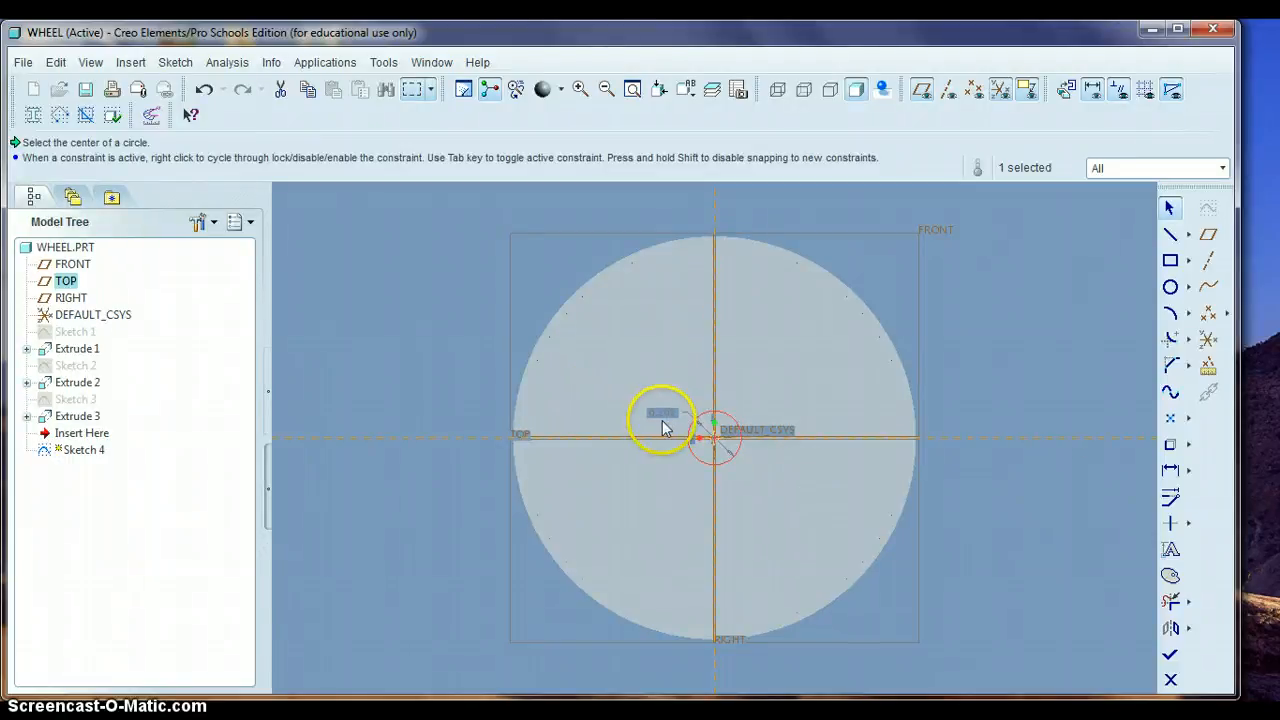
{"action": "type", "text": ".25"}
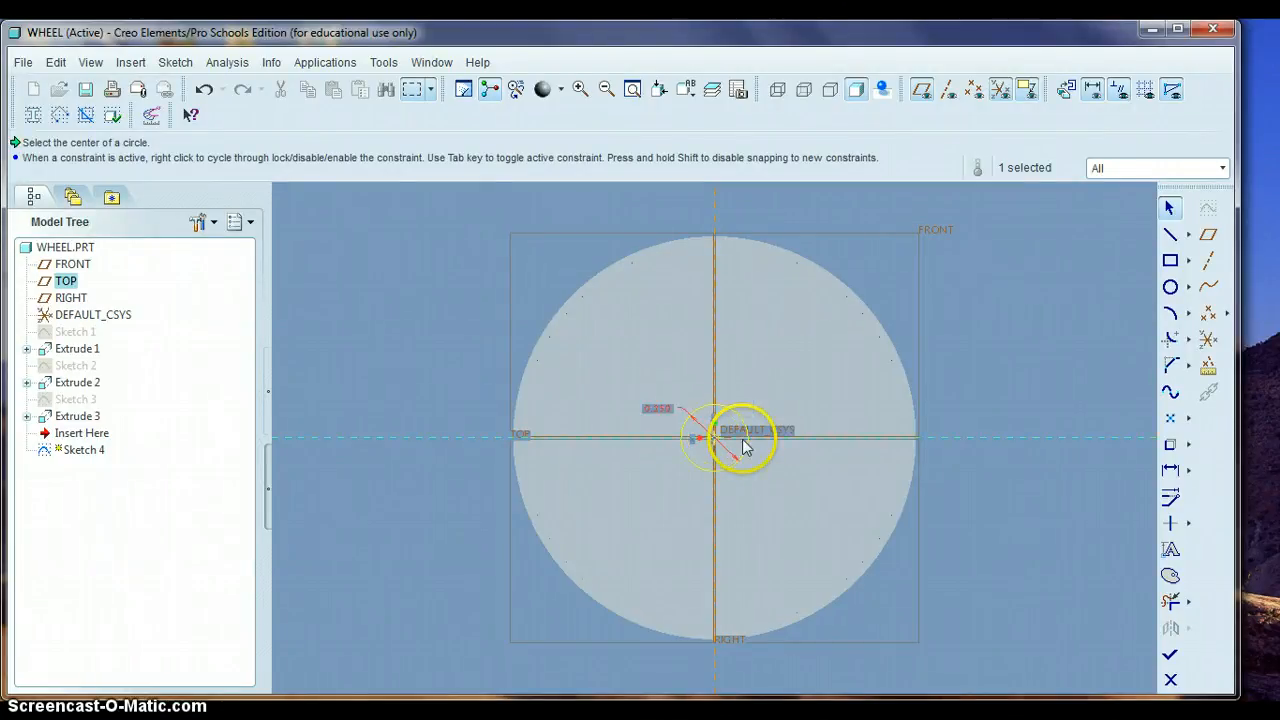
Step: Sketch a smaller concentric circle inside the 0.250 circle and set its diameter to 0.125
{"action": "left_click", "coordinate": [1170, 287]}
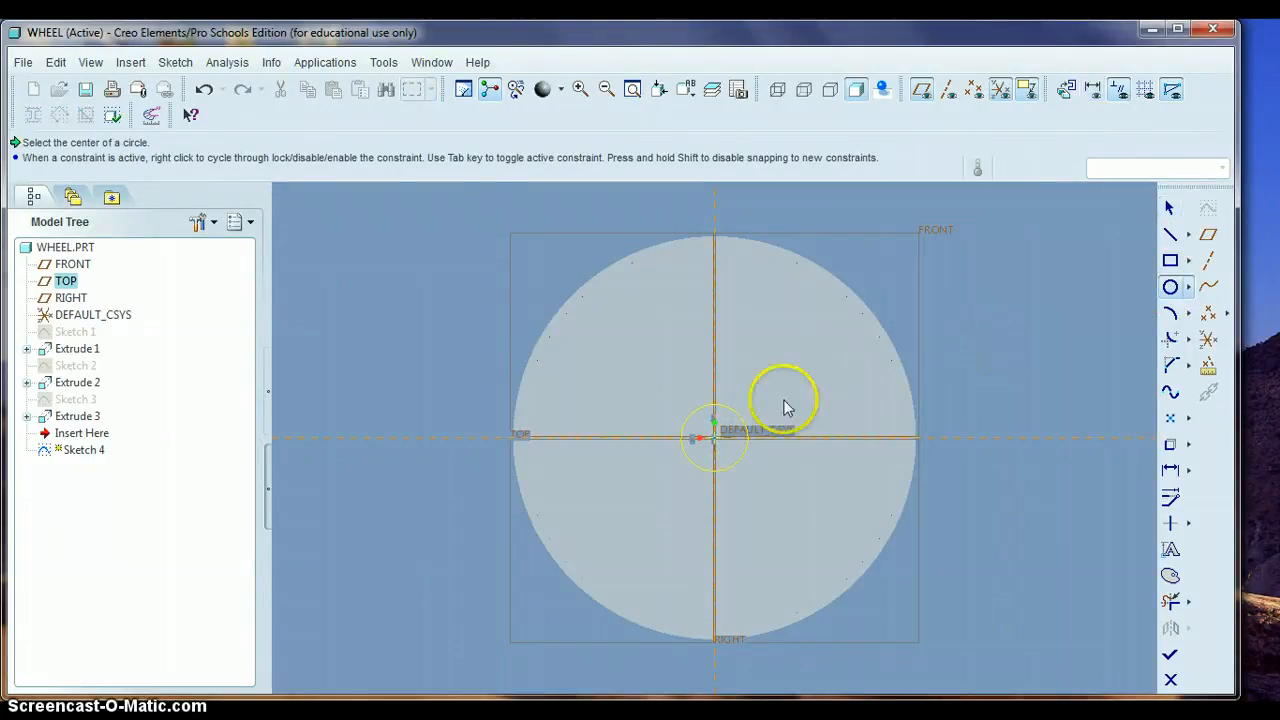
{"action": "left_click", "coordinate": [714, 437]}
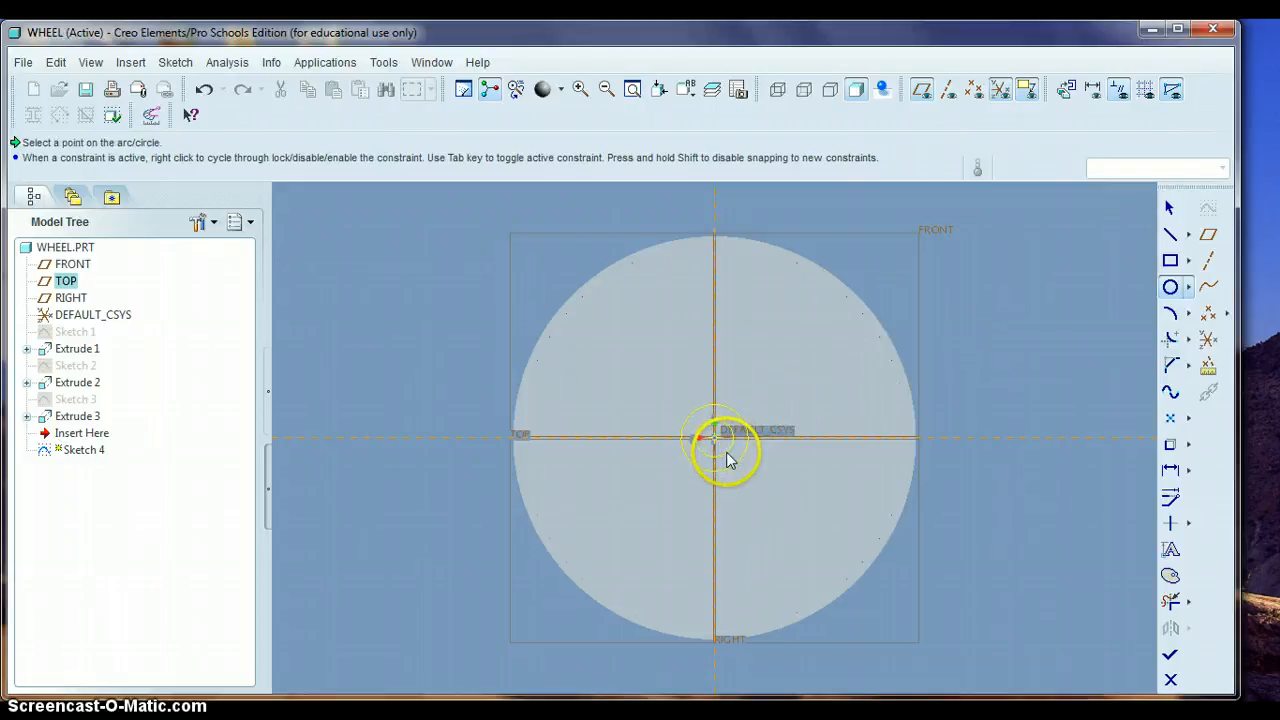
{"action": "left_click", "coordinate": [727, 453]}
{"action": "middle_click", "coordinate": [802, 466]}
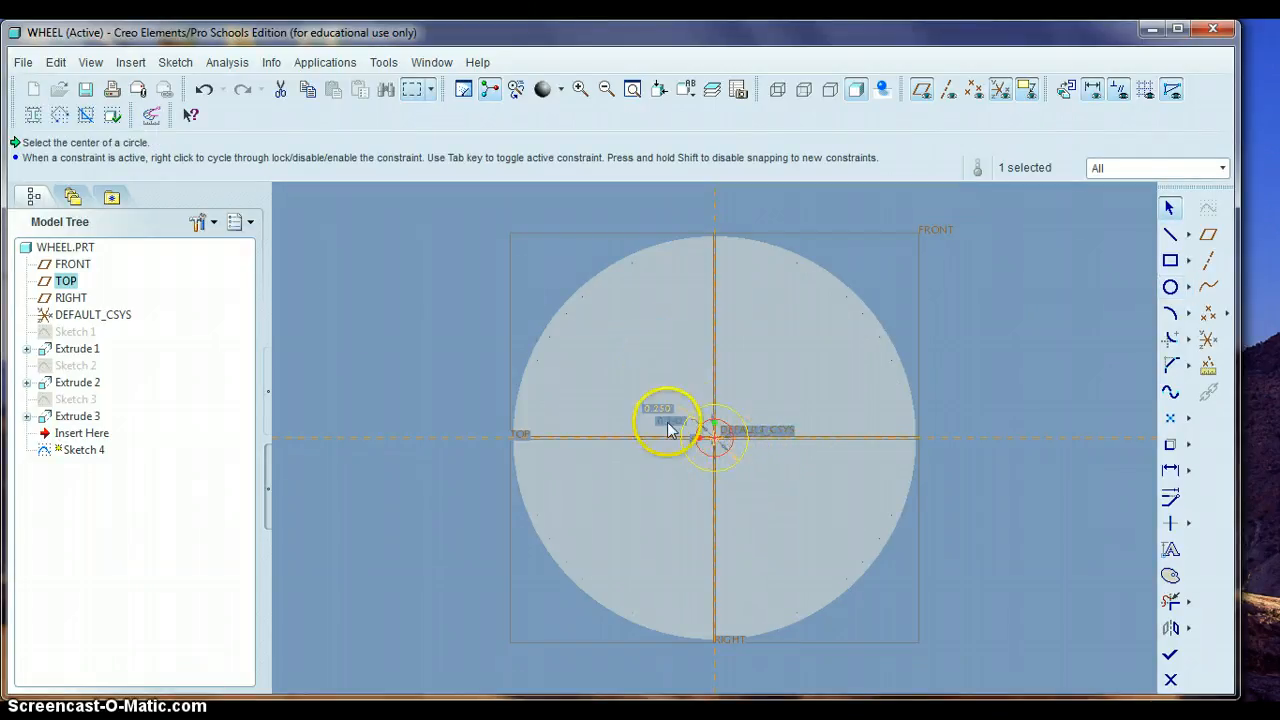
{"action": "double_click", "coordinate": [667, 422]}
{"action": "key", "text": "BackSpace"}
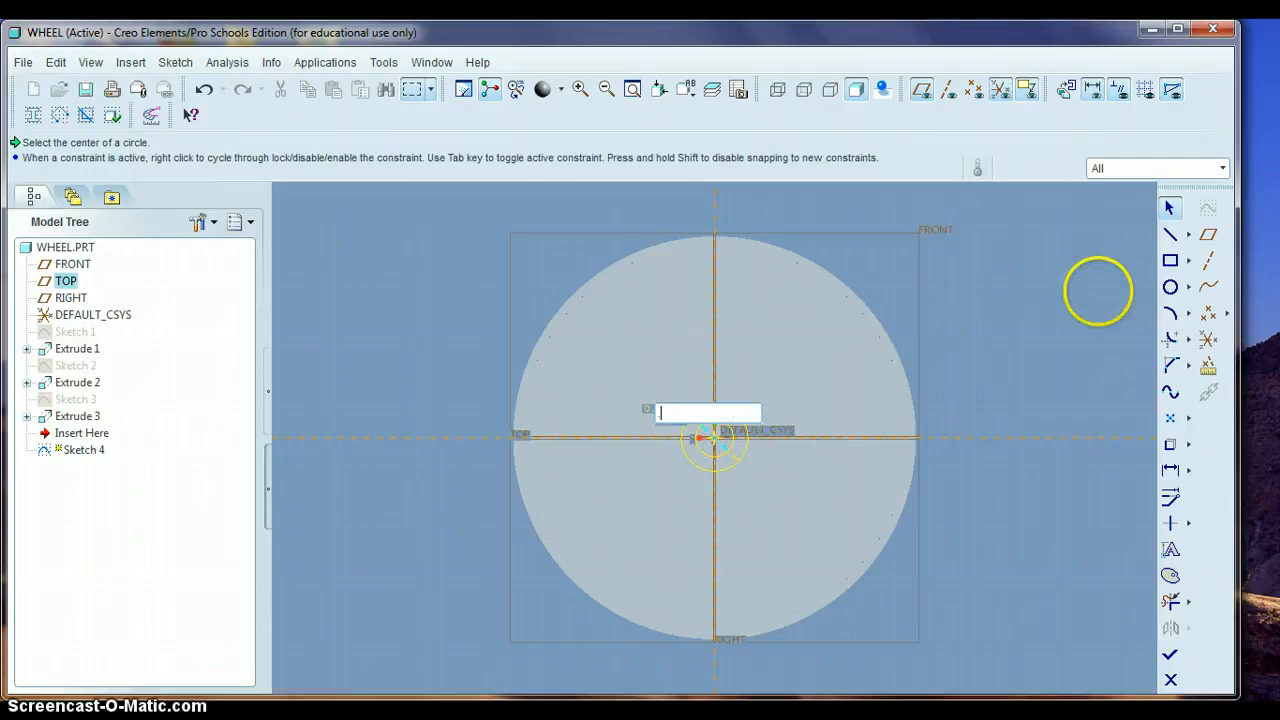
{"action": "key", "text": "Return"}
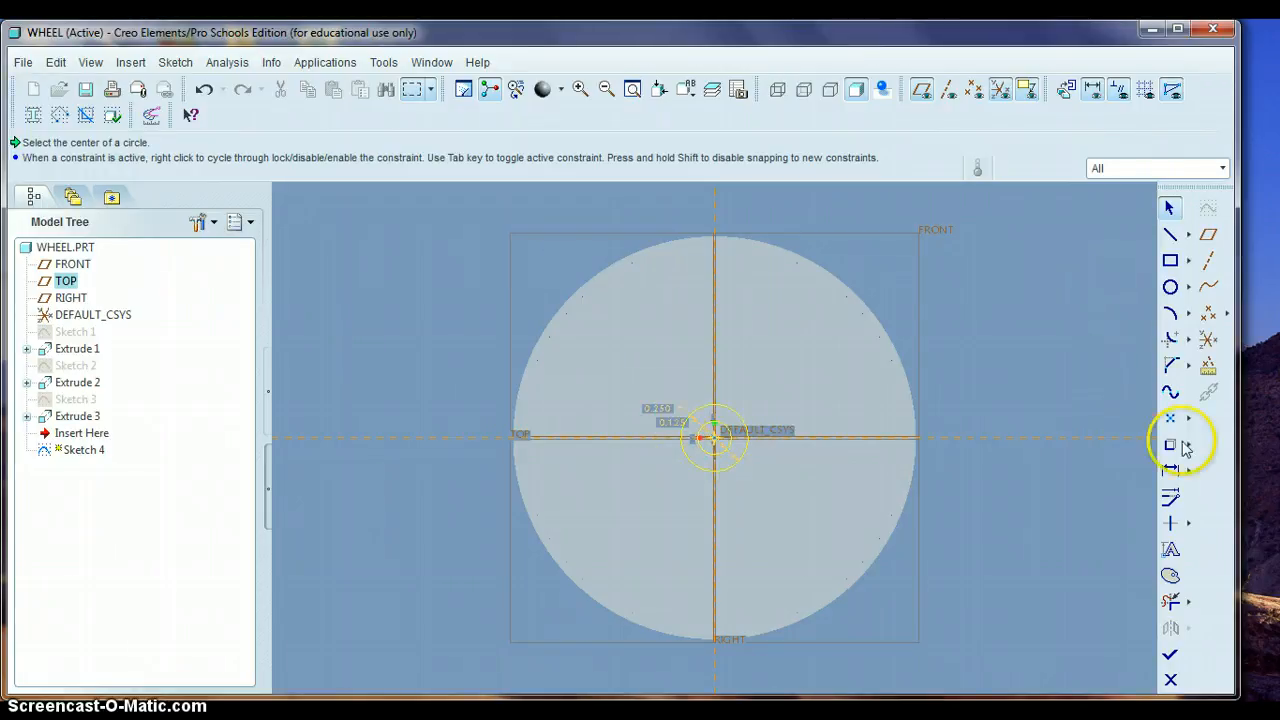
Step: Finish the sketch and extrude the small ring 0.25 outward from the face as a hollow hub
{"action": "left_click", "coordinate": [1171, 657]}
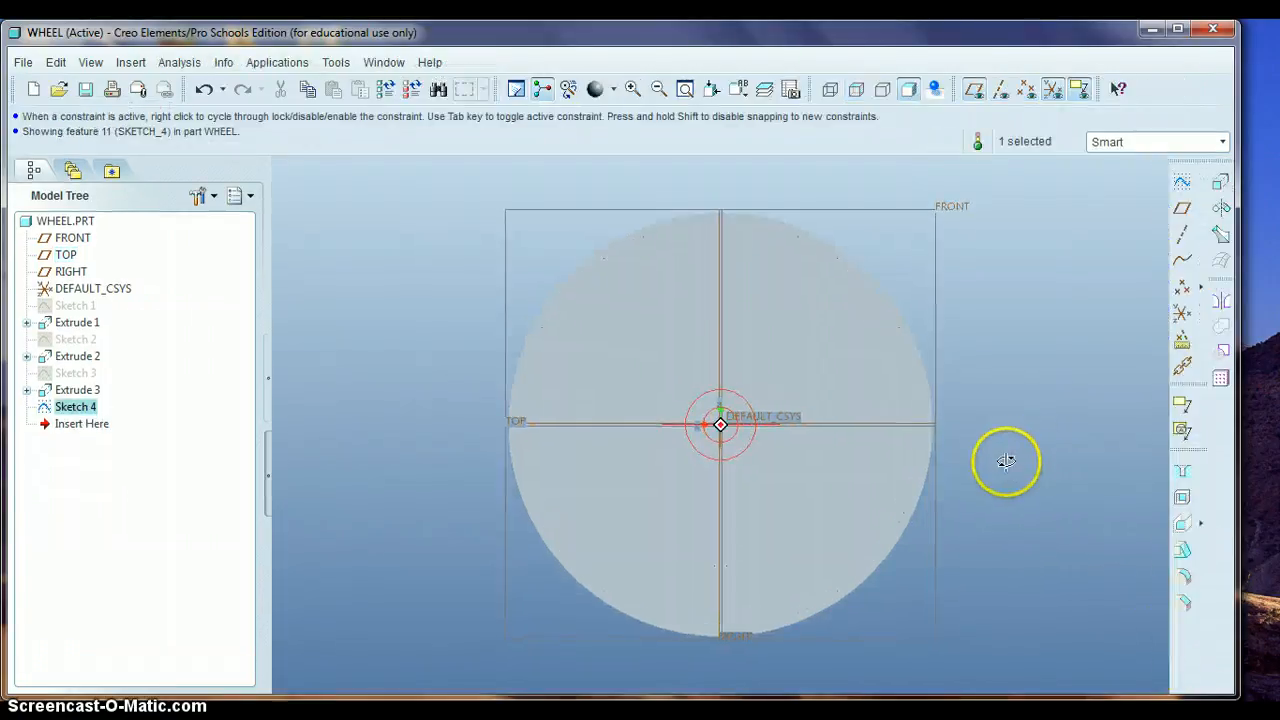
{"action": "left_click", "coordinate": [1220, 186]}
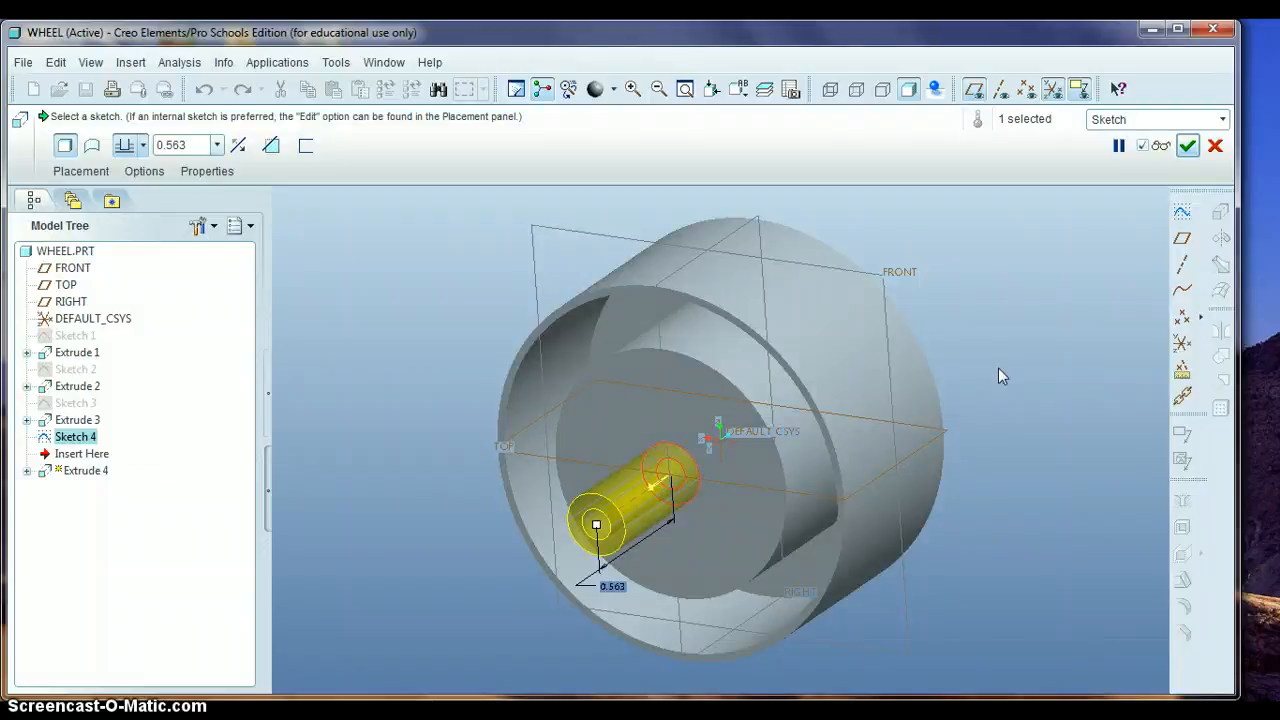
{"action": "left_click", "coordinate": [716, 572]}
{"action": "double_click", "coordinate": [614, 587]}
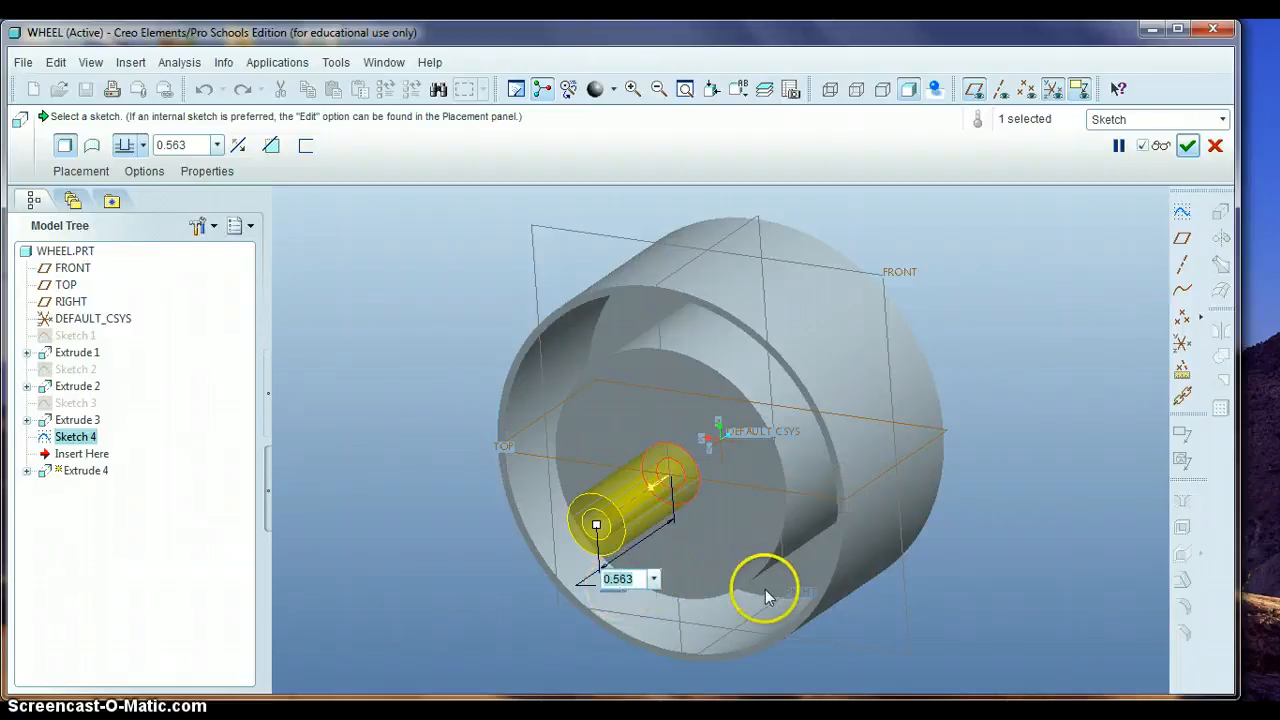
{"action": "type", "text": ".25"}
{"action": "key", "text": "Return"}
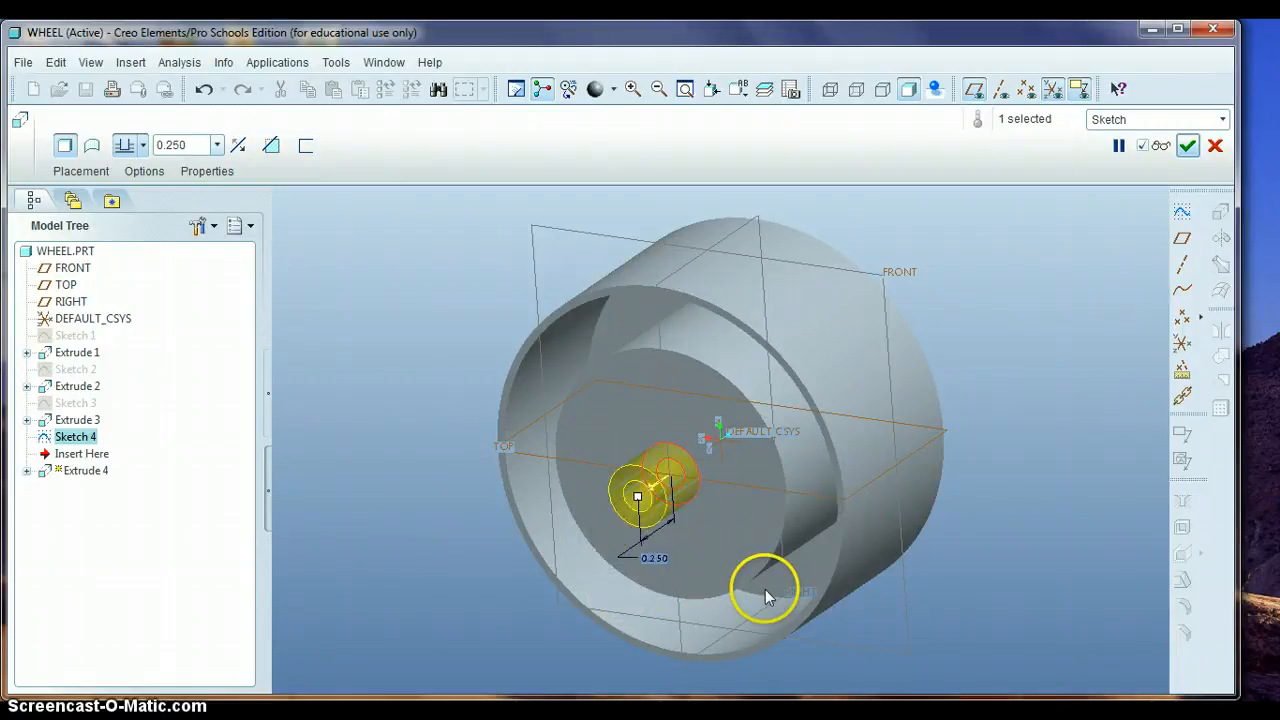
{"action": "left_click", "coordinate": [1187, 146]}
{"action": "mouse_move", "coordinate": [1042, 390]}
{"action": "middle_mouse_down"}
{"action": "mouse_move", "coordinate": [1063, 349]}
{"action": "mouse_move", "coordinate": [1037, 374]}
{"action": "middle_mouse_up"}
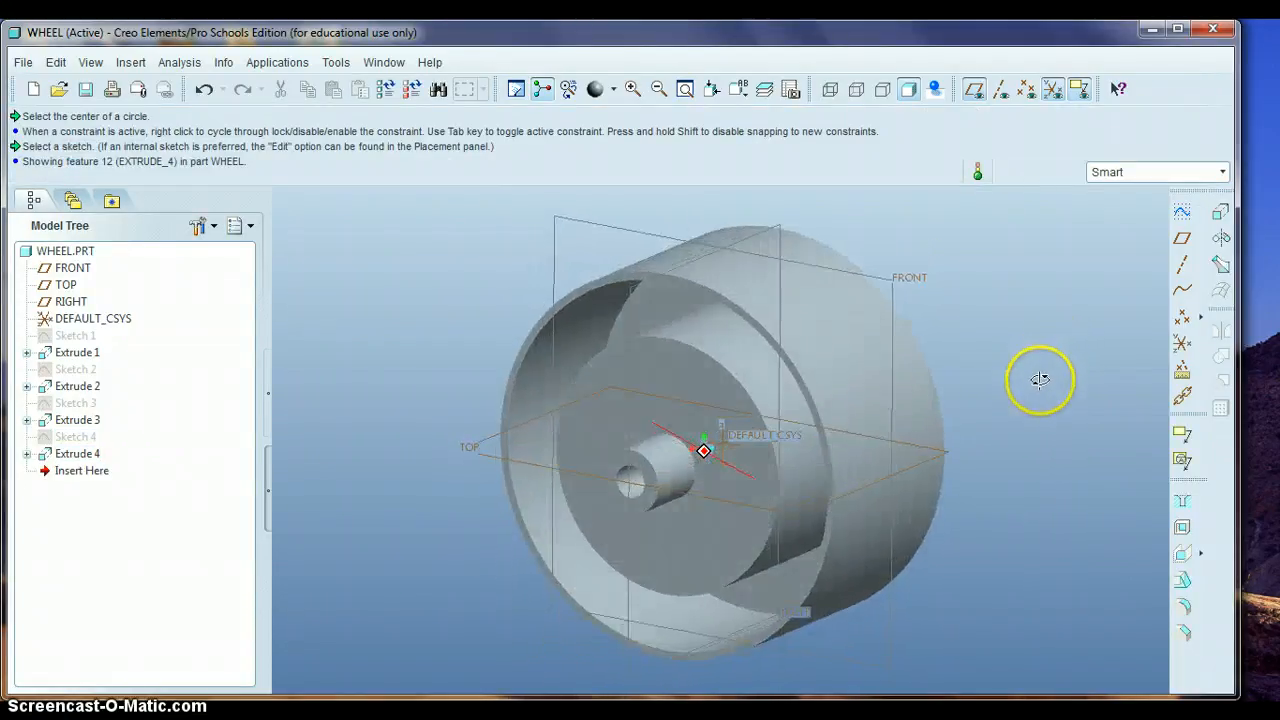
Step: Hide the datum planes and inspect the wheel with its hub from several sides
{"action": "left_click", "coordinate": [980, 95]}
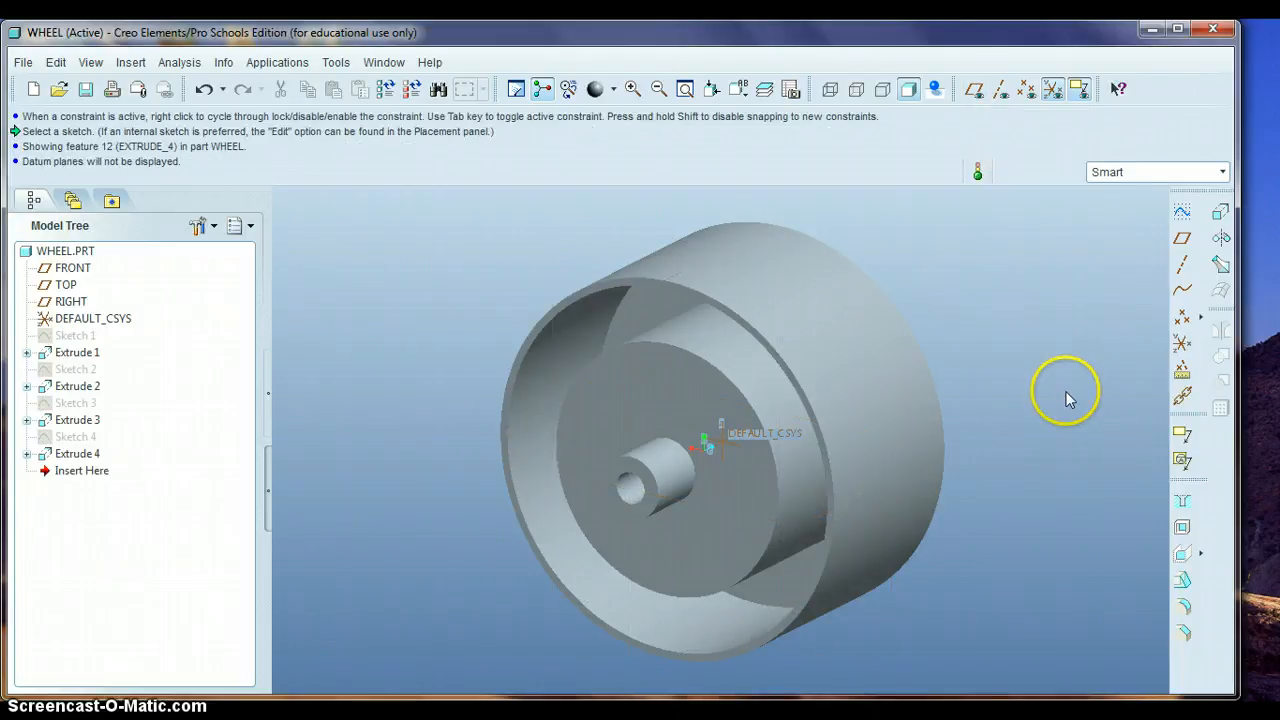
{"action": "middle_click_drag", "start_coordinate": [1029, 391], "coordinate": [1018, 456]}
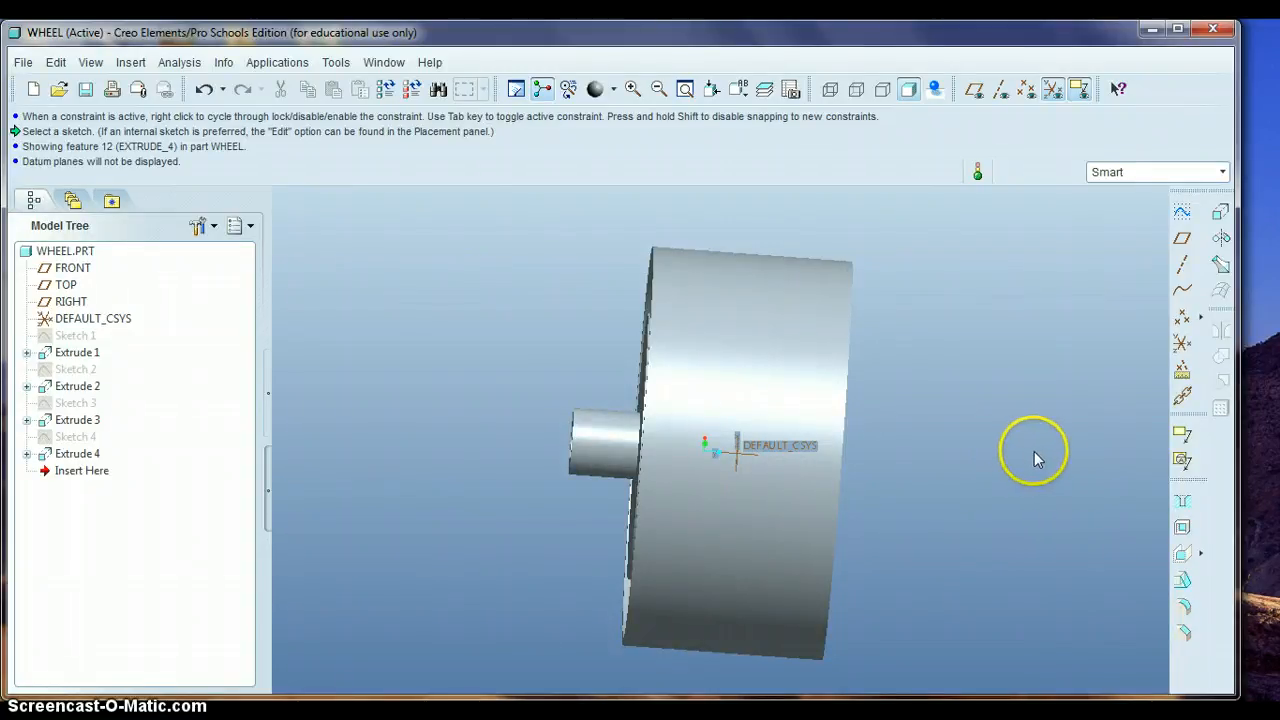
{"action": "middle_click_drag", "start_coordinate": [1031, 449], "coordinate": [1035, 505]}
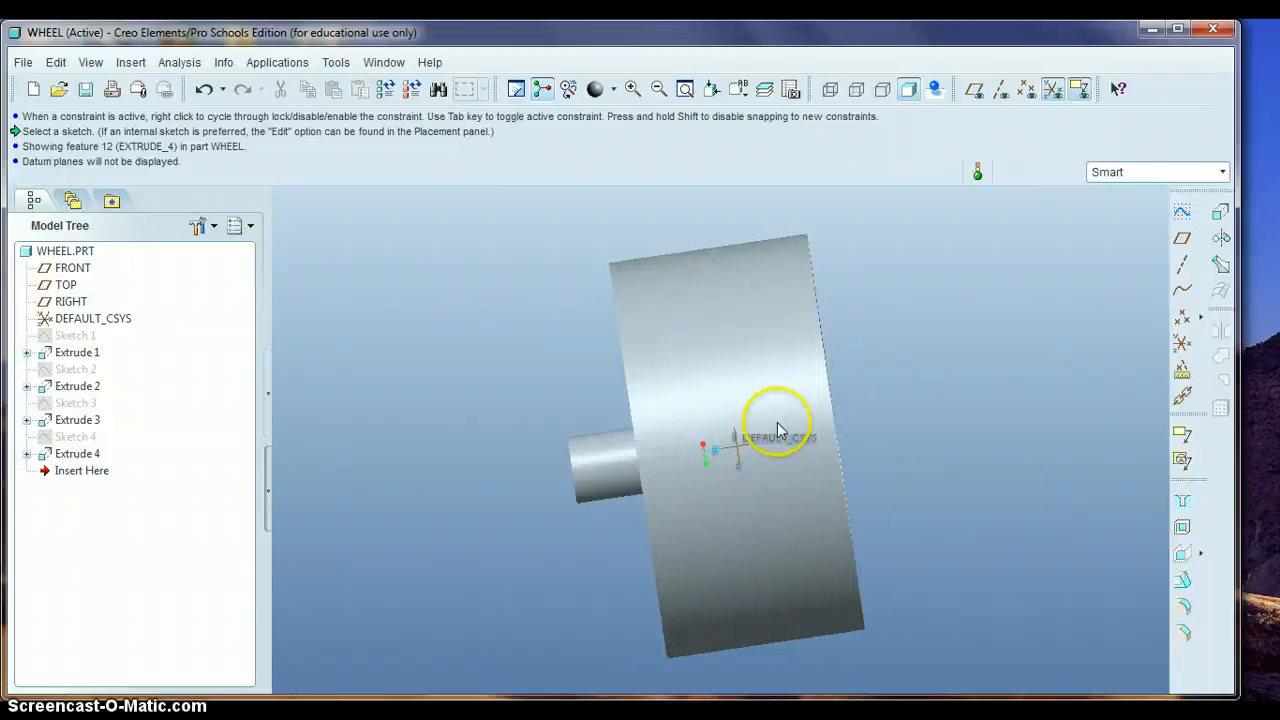
{"action": "middle_click_drag", "start_coordinate": [817, 417], "coordinate": [836, 418]}
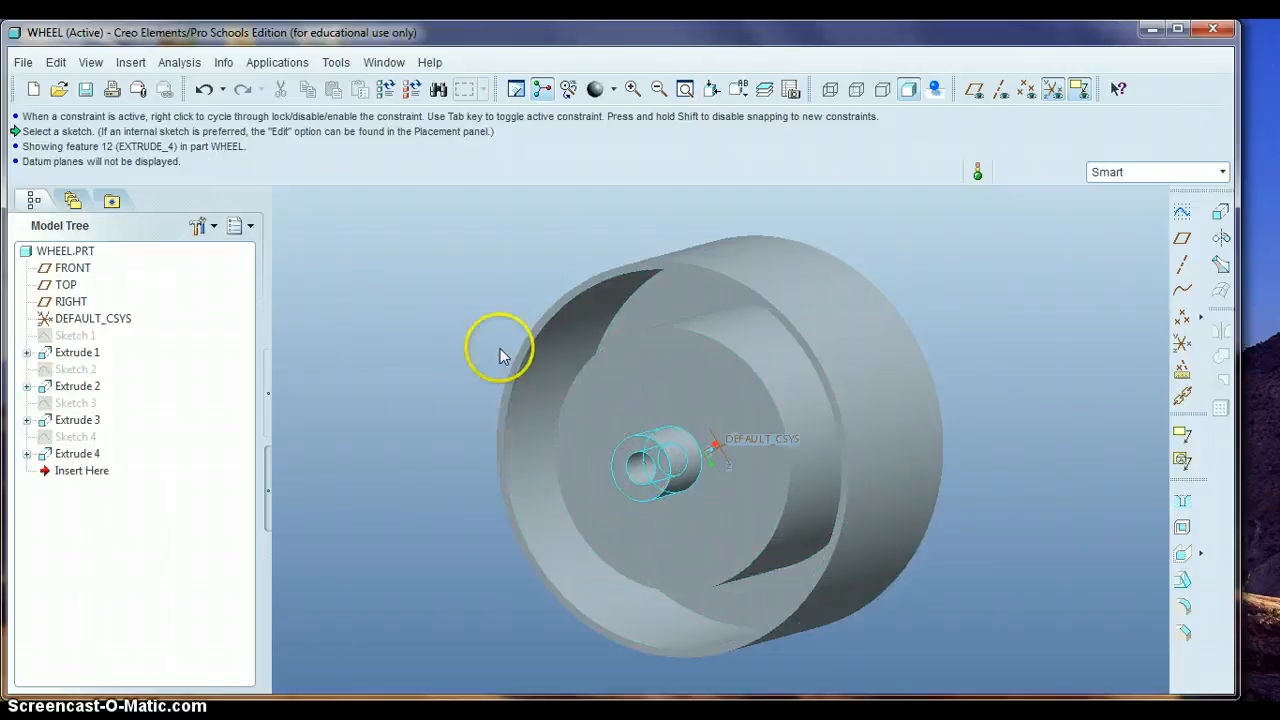
Step: Start saving WHEEL.PRT and browse to the drives of the computer ndesk025 for the save location
{"action": "left_click", "coordinate": [22, 62]}
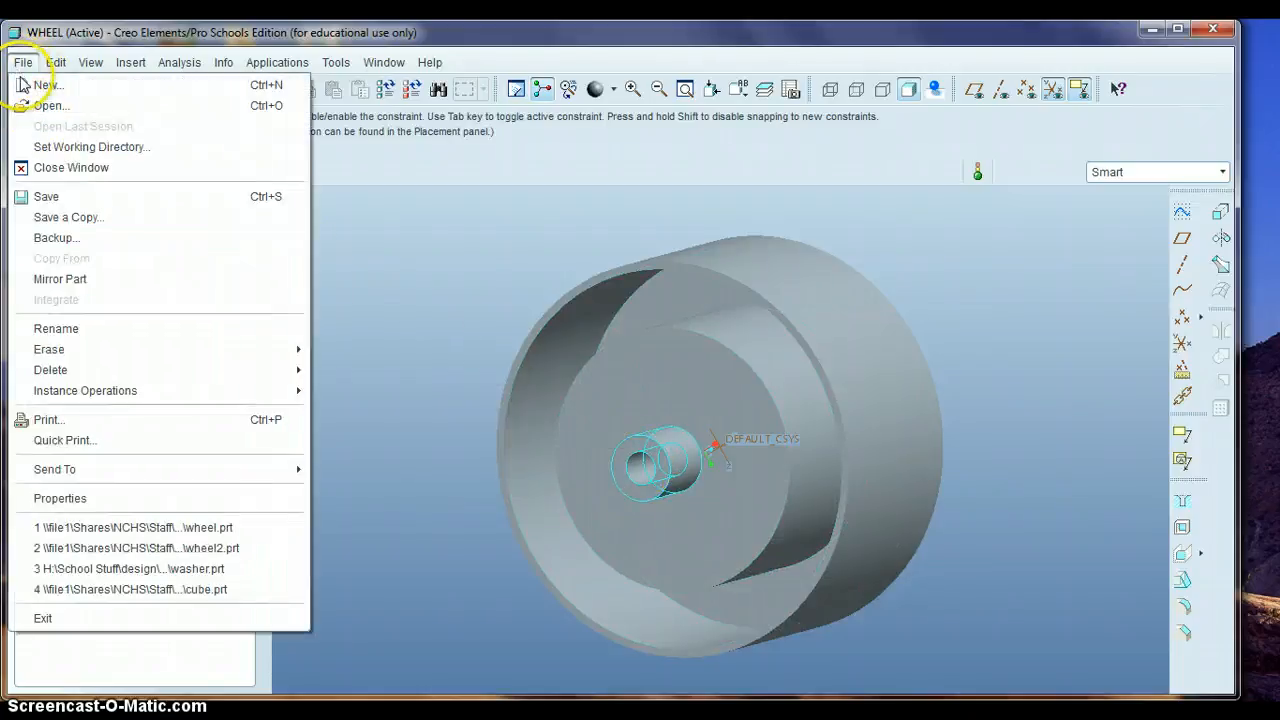
{"action": "left_click", "coordinate": [47, 197]}
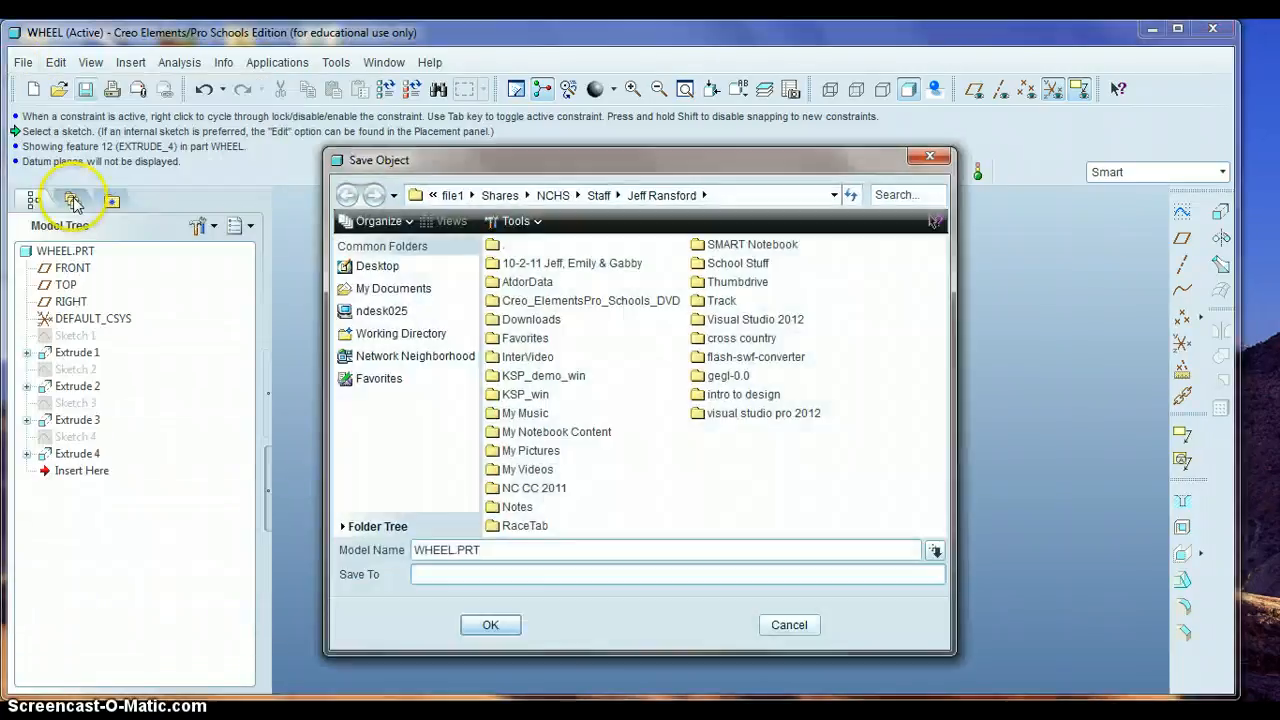
{"action": "left_click", "coordinate": [379, 314]}
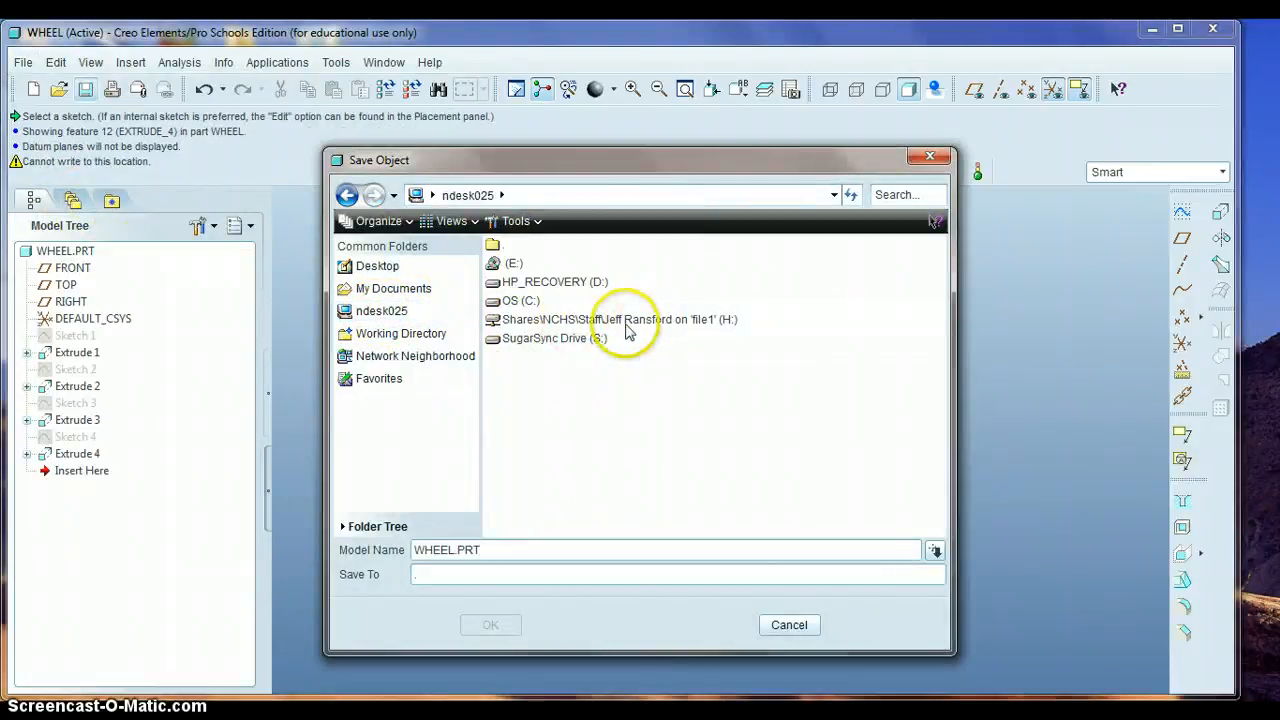